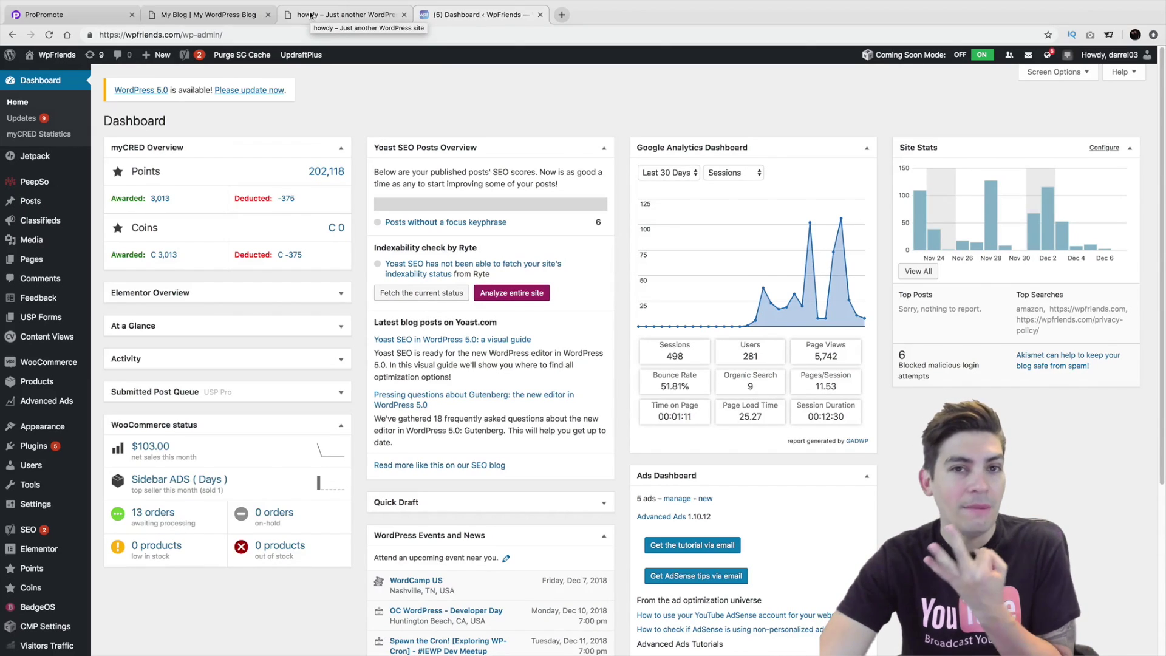
Look over the open WordPress sites, including the ProPromote and DiviHost homepages
{"action": "left_click", "coordinate": [310, 14]}
{"action": "left_click", "coordinate": [182, 14]}
{"action": "left_click", "coordinate": [92, 16]}
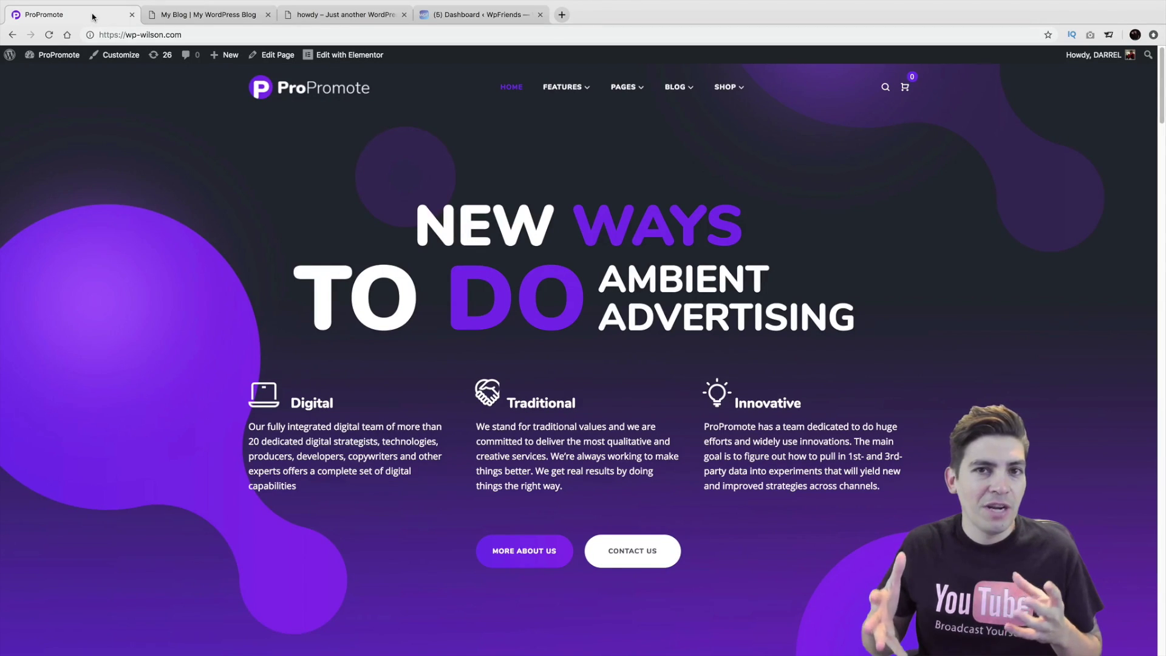
{"action": "left_click", "coordinate": [194, 15]}
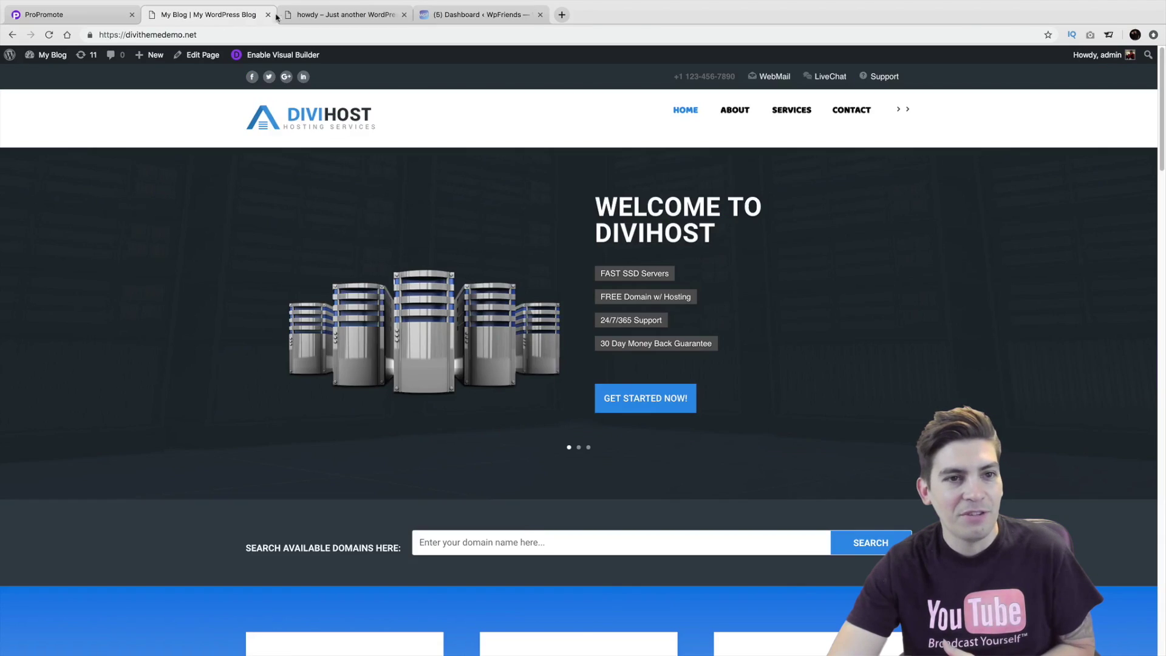
Update WordPress to version 5.0 on the quickiesale.com site from its dashboard
{"action": "left_click", "coordinate": [307, 15]}
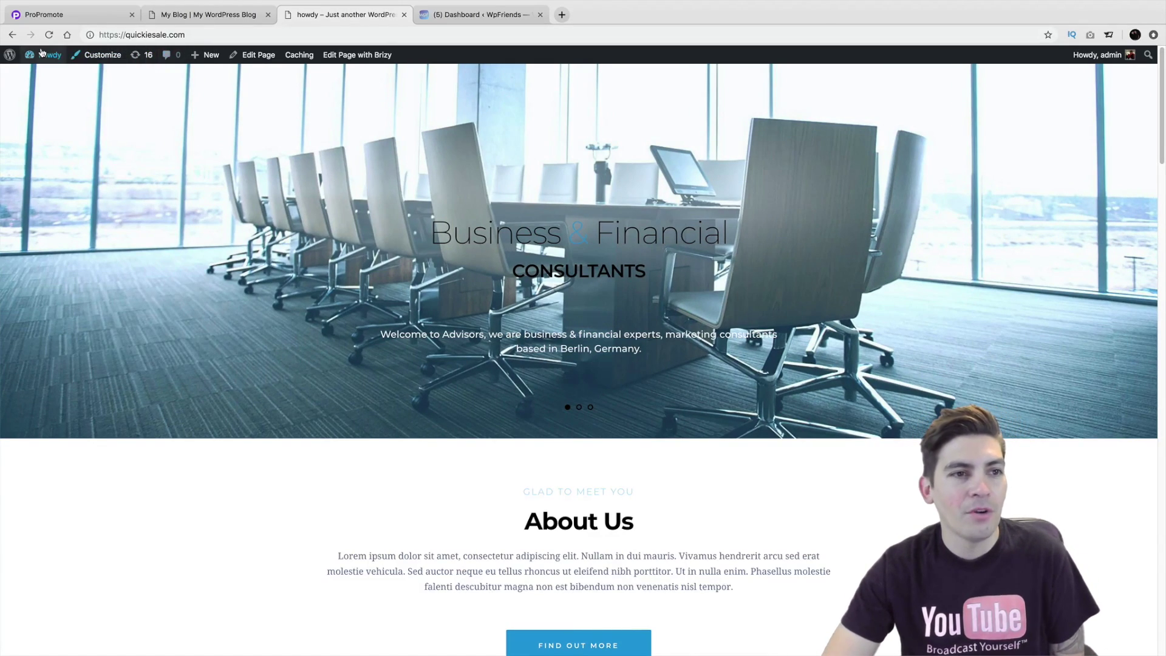
{"action": "left_click", "coordinate": [44, 75]}
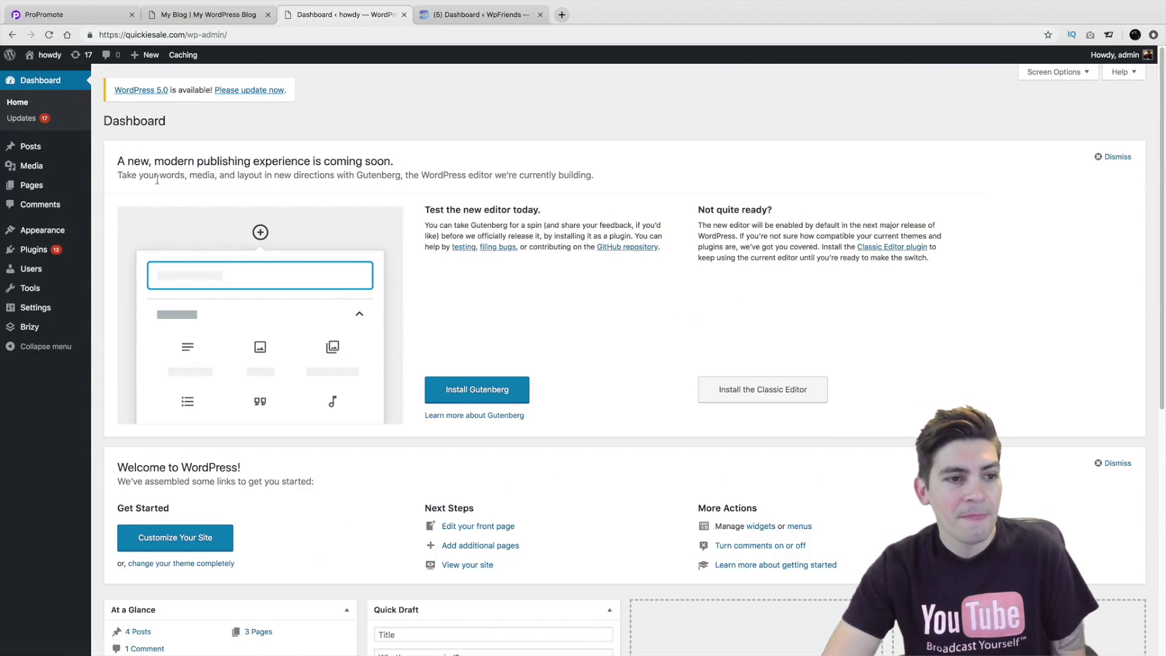
{"action": "left_click", "coordinate": [236, 93]}
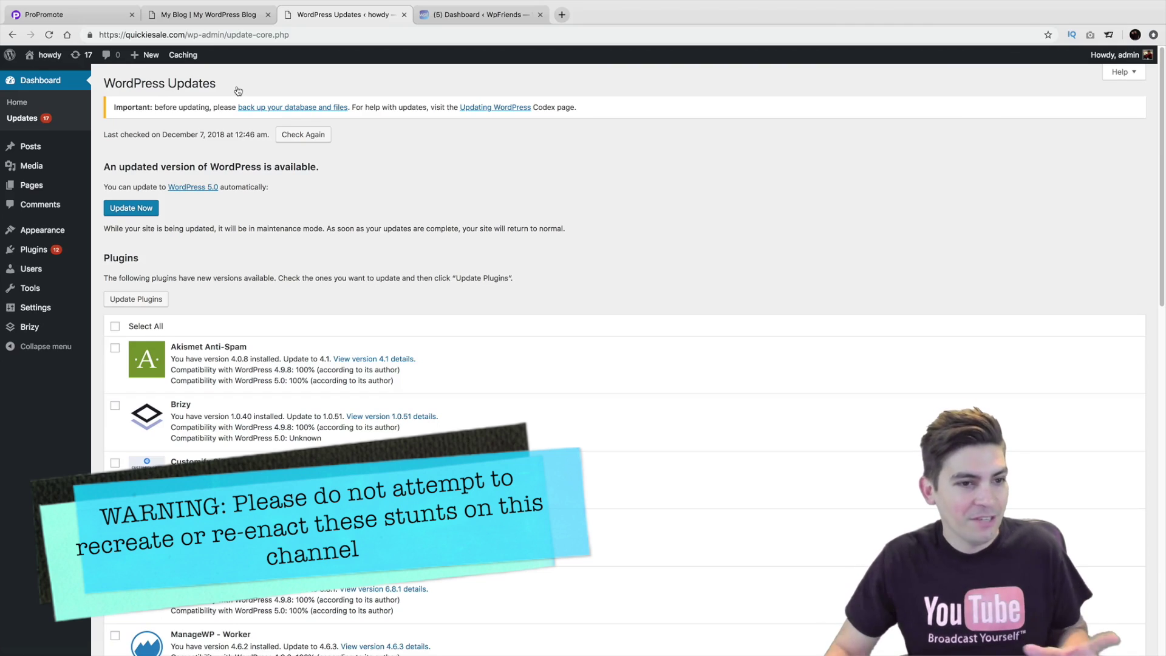
{"action": "left_click", "coordinate": [141, 210]}
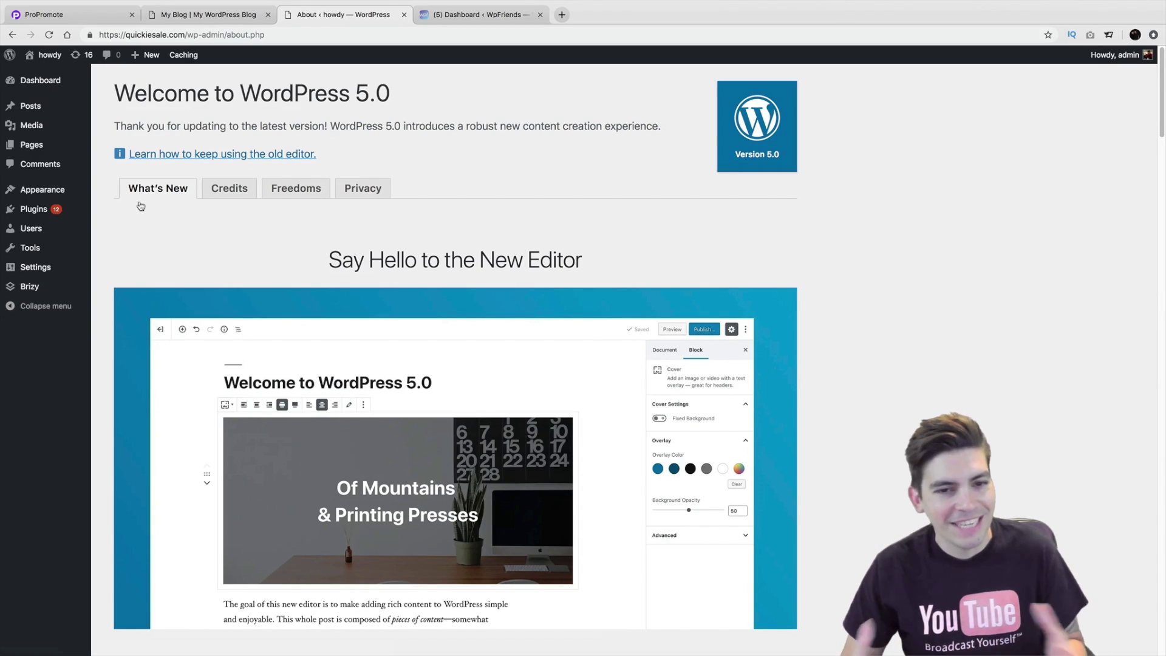
Skim the WordPress 5.0 What's New page through the Building with Blocks section
{"action": "scroll", "coordinate": [225, 309], "scroll_direction": "down", "scroll_amount": 1}
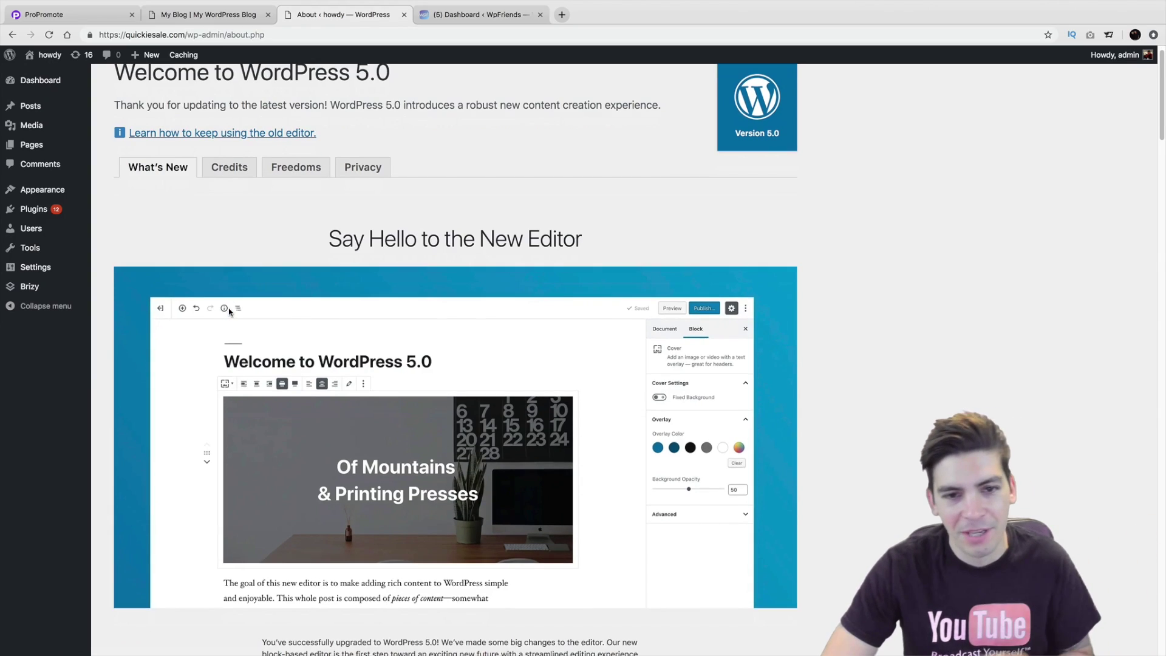
{"action": "scroll", "coordinate": [220, 310], "scroll_direction": "down", "scroll_amount": 10}
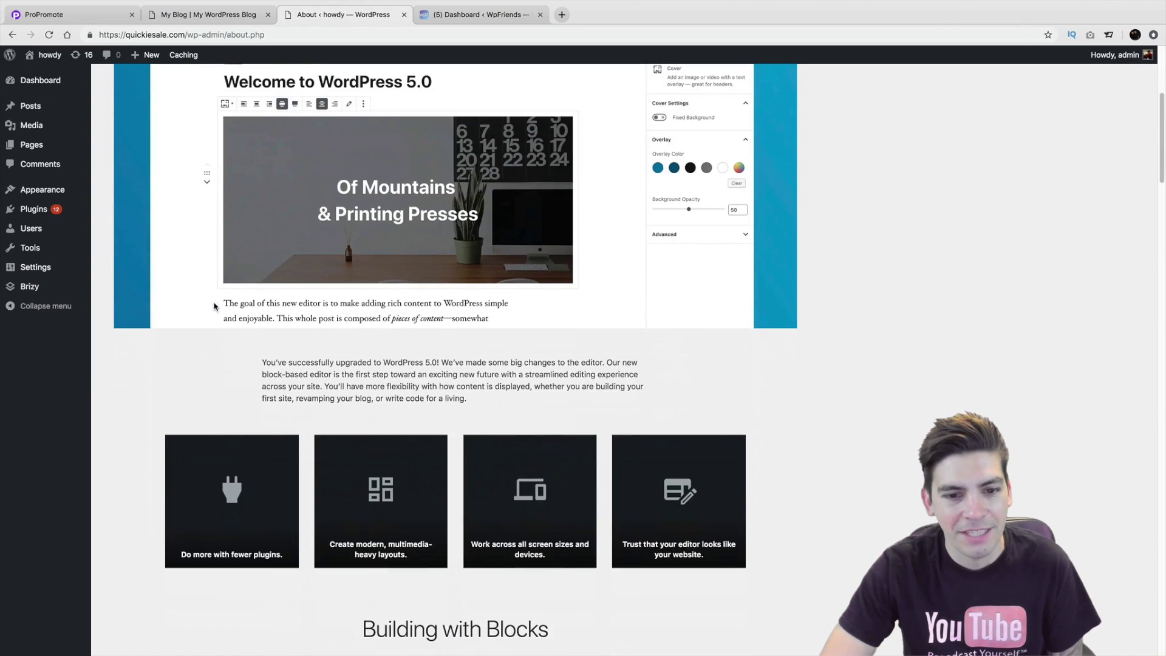
{"action": "scroll", "coordinate": [214, 303], "scroll_direction": "down", "scroll_amount": 10}
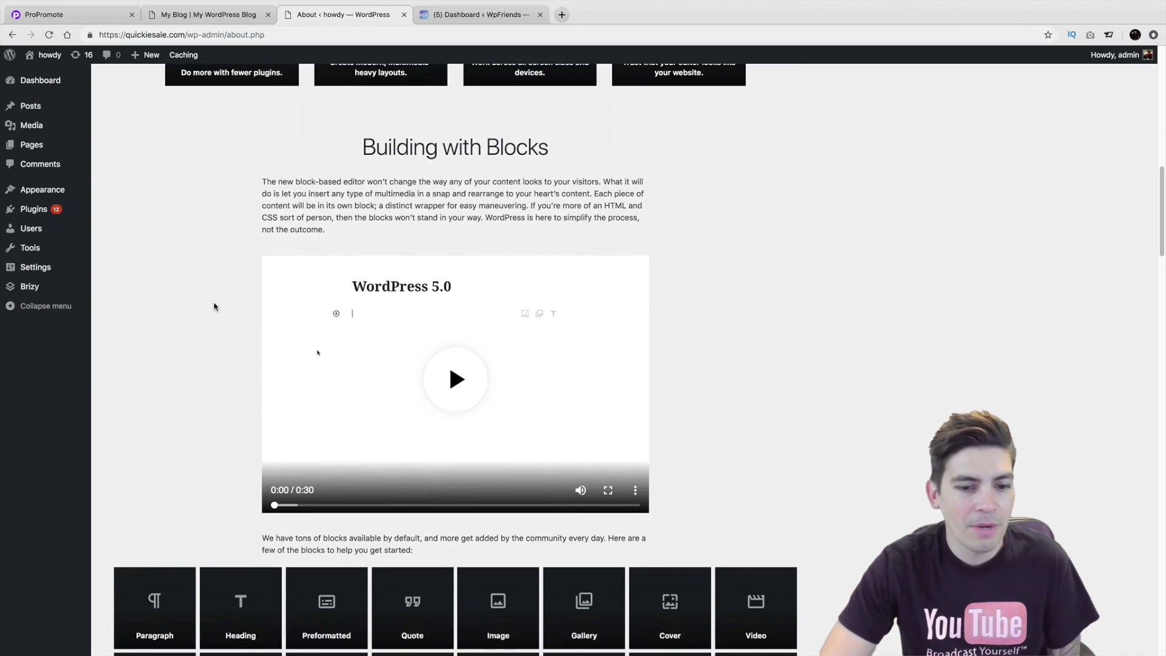
{"action": "scroll", "coordinate": [214, 305], "scroll_direction": "up", "scroll_amount": 20}
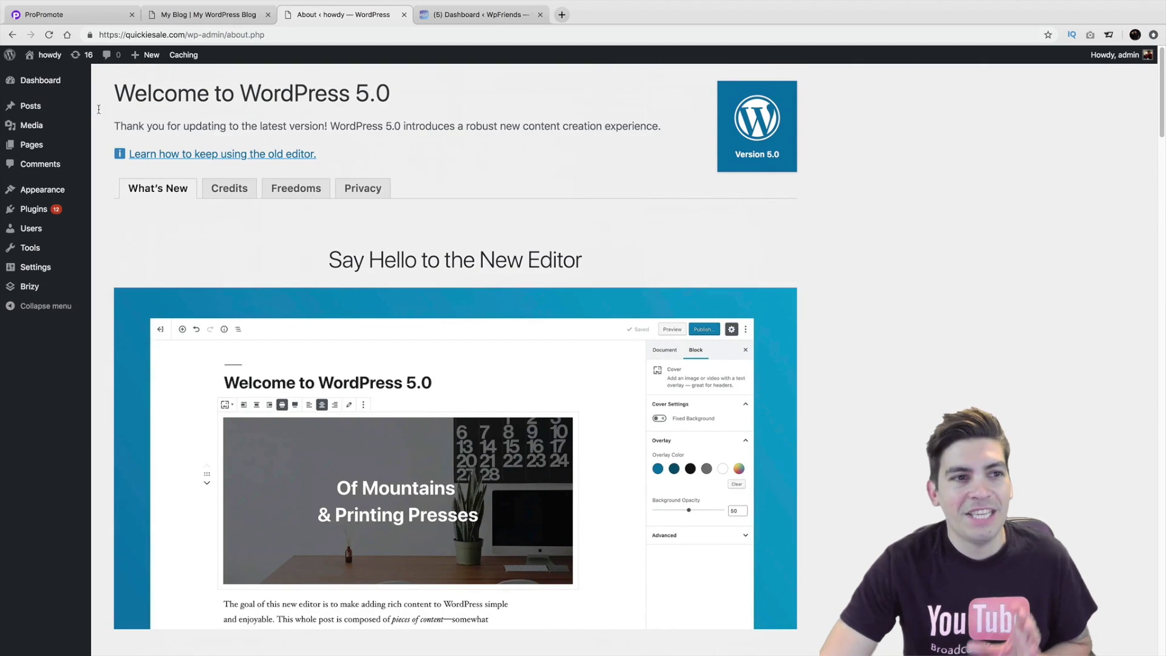
Visit the live quickiesale.com homepage and check its sections down to the contact form and address
{"action": "left_click", "coordinate": [49, 55]}
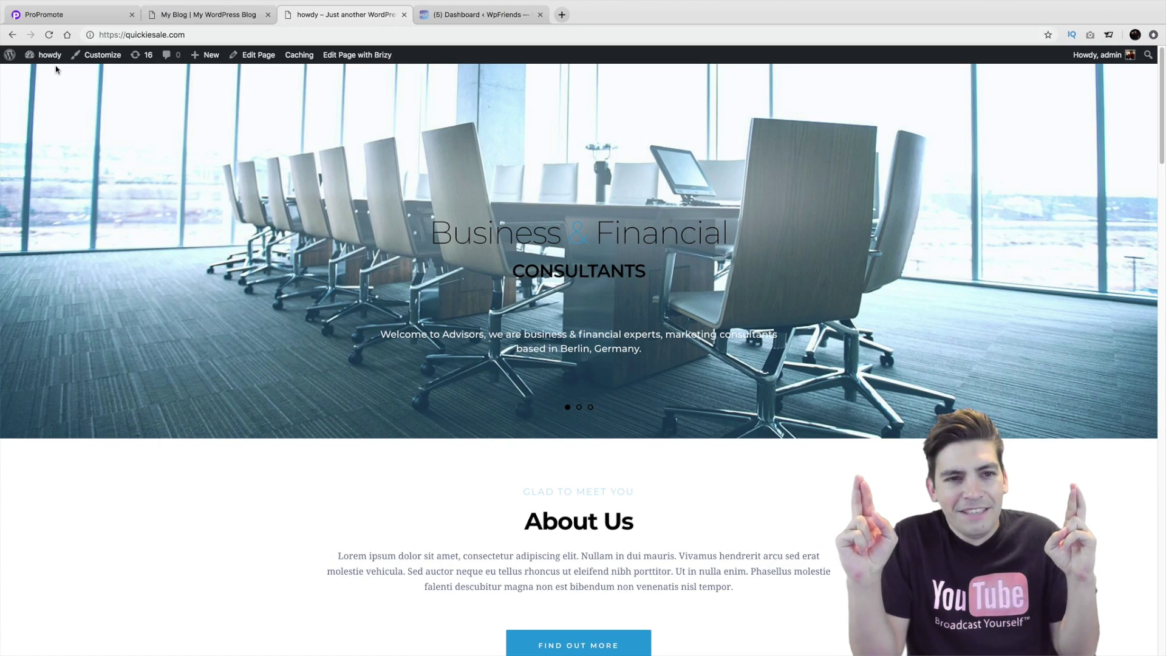
{"action": "scroll", "coordinate": [152, 127], "scroll_direction": "down", "scroll_amount": 3}
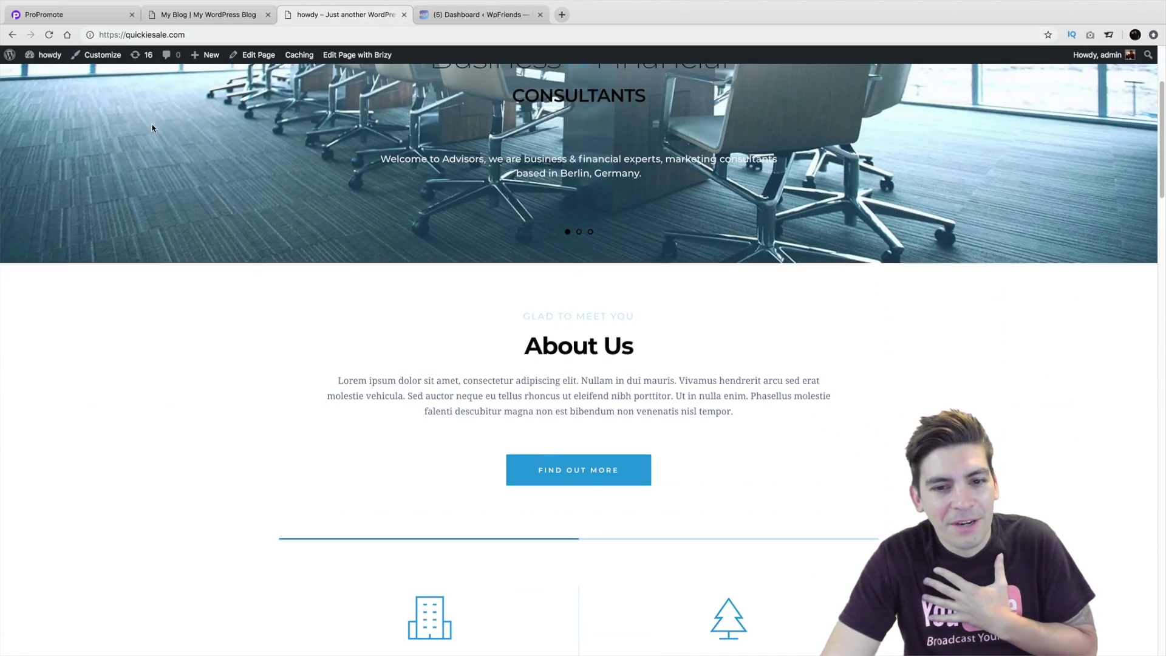
{"action": "scroll", "coordinate": [152, 129], "scroll_direction": "down", "scroll_amount": 12}
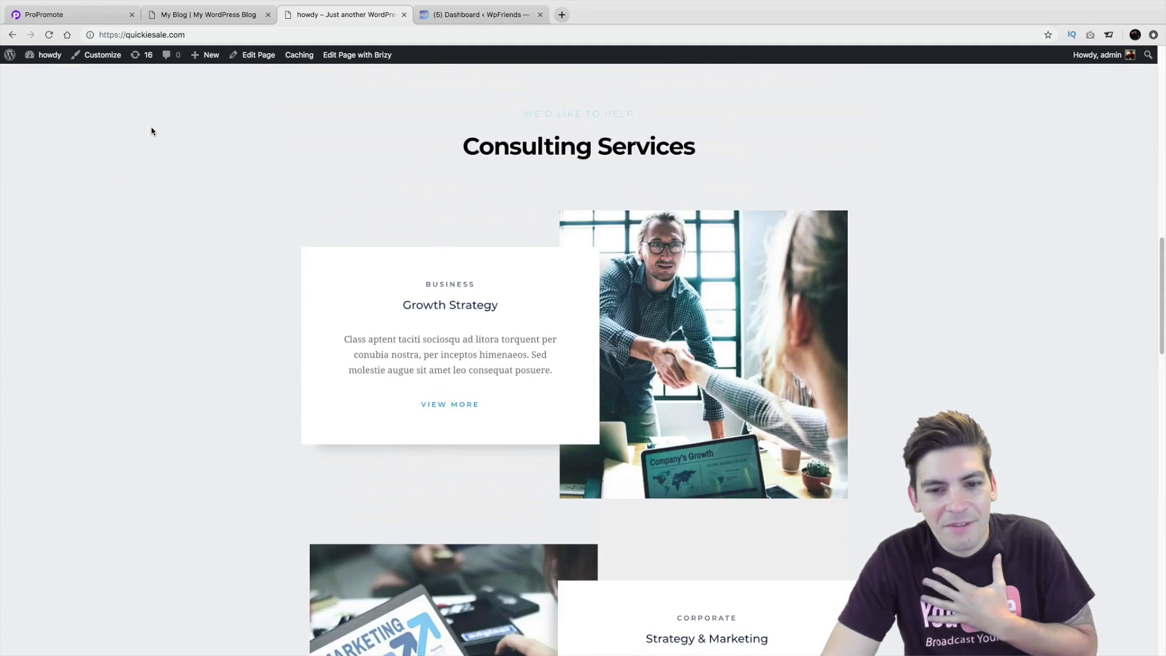
{"action": "scroll", "coordinate": [152, 132], "scroll_direction": "down", "scroll_amount": 15}
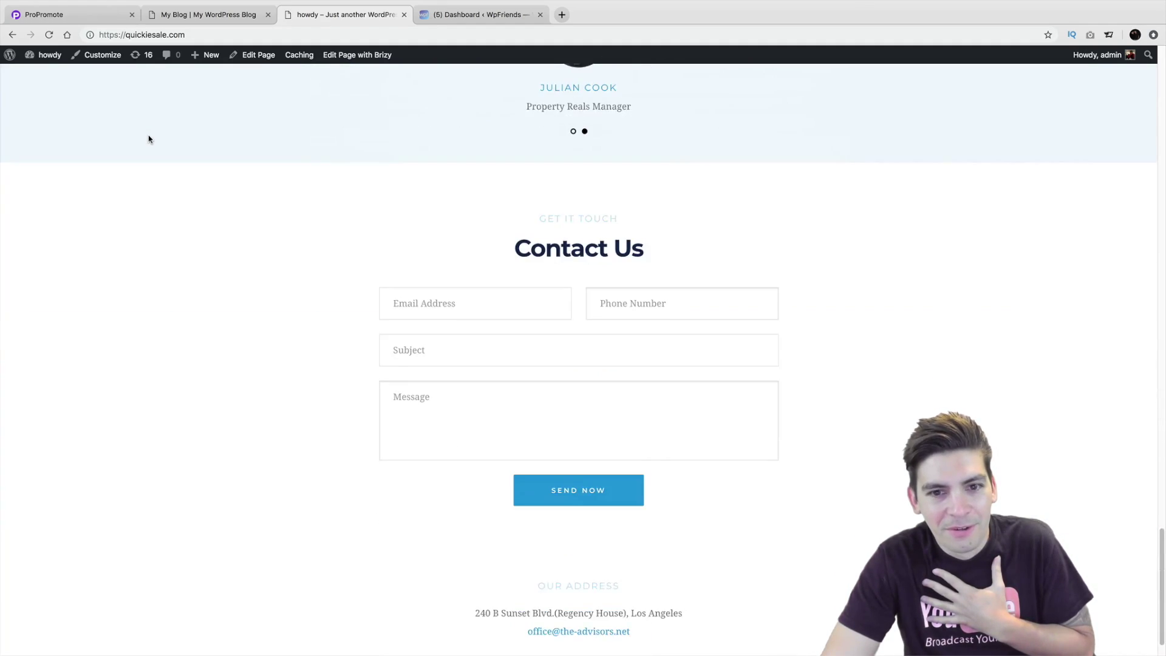
{"action": "scroll", "coordinate": [148, 139], "scroll_direction": "down", "scroll_amount": 1}
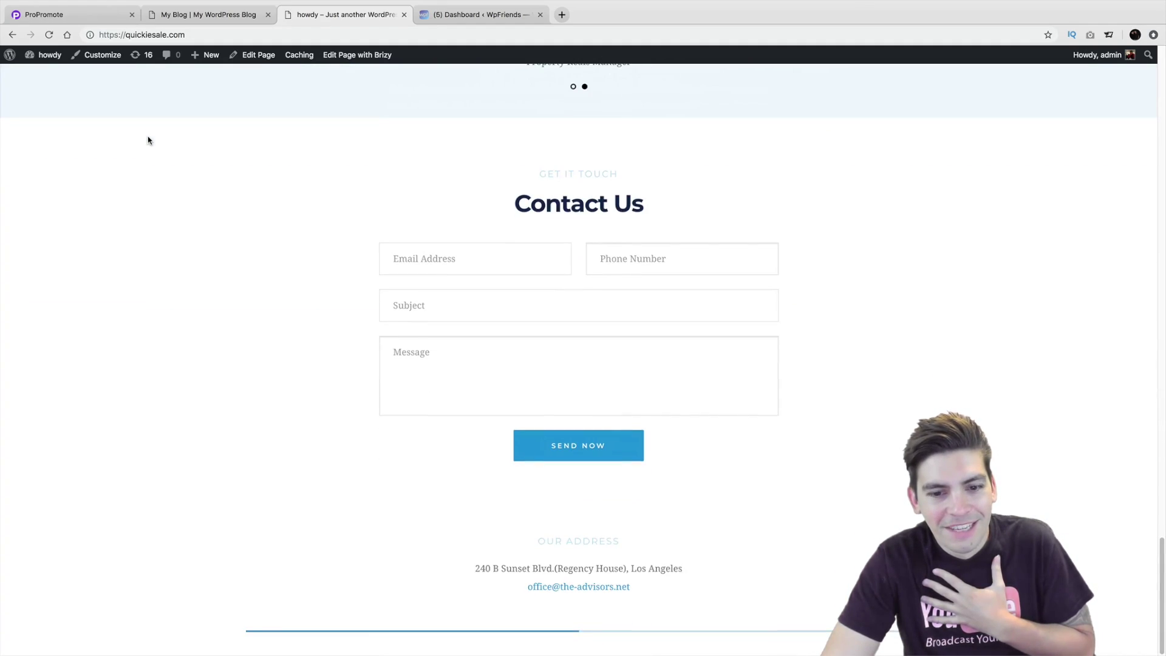
Open the homepage in the Brizy editor and examine every section, from the header slider to the address block
{"action": "left_click", "coordinate": [321, 57]}
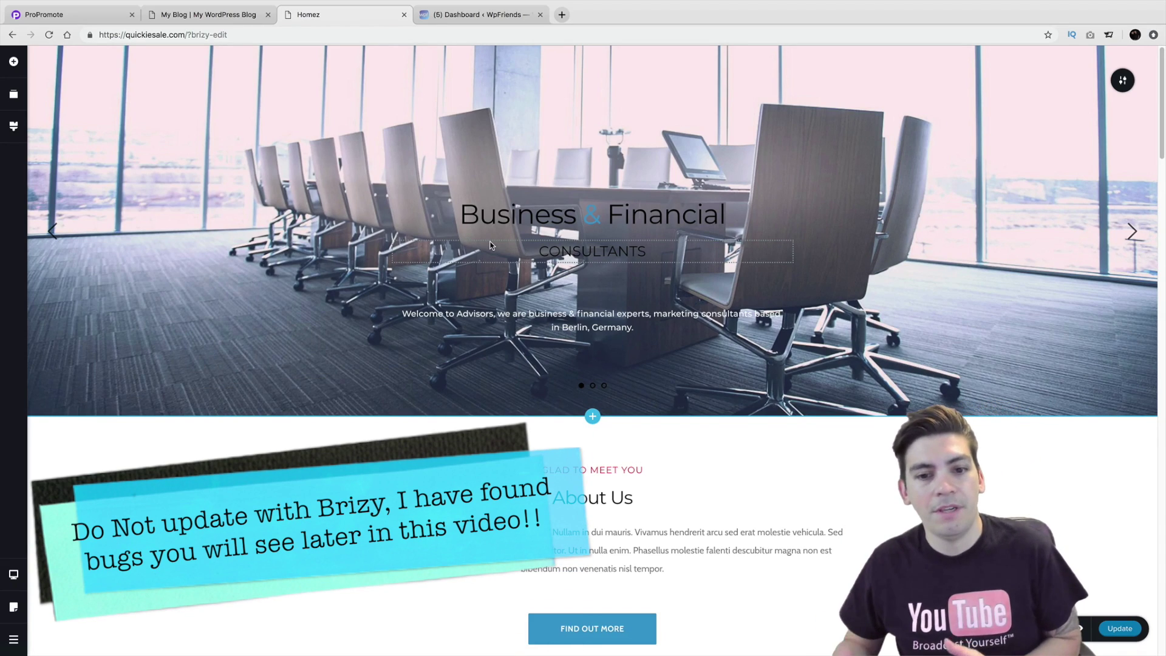
{"action": "scroll", "coordinate": [522, 319], "scroll_direction": "down", "scroll_amount": 1}
{"action": "scroll", "coordinate": [522, 319], "scroll_direction": "down", "scroll_amount": 10}
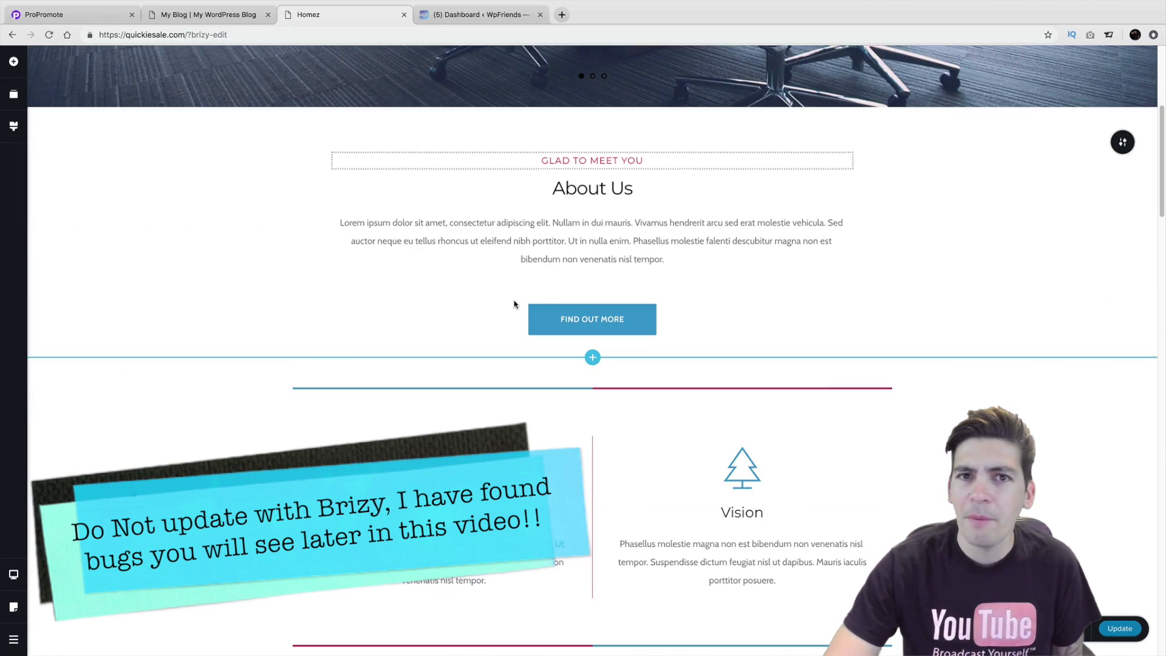
{"action": "scroll", "coordinate": [510, 290], "scroll_direction": "down", "scroll_amount": 3}
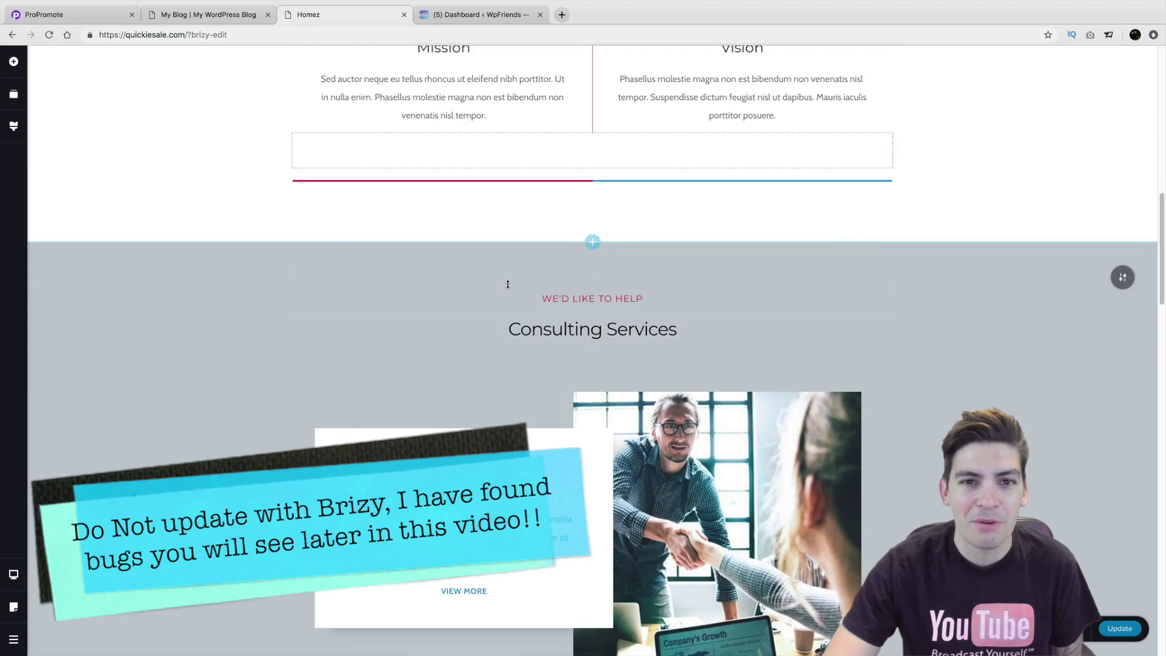
{"action": "scroll", "coordinate": [506, 280], "scroll_direction": "up", "scroll_amount": 6}
{"action": "scroll", "coordinate": [505, 279], "scroll_direction": "up", "scroll_amount": 3}
{"action": "scroll", "coordinate": [502, 273], "scroll_direction": "down", "scroll_amount": 10}
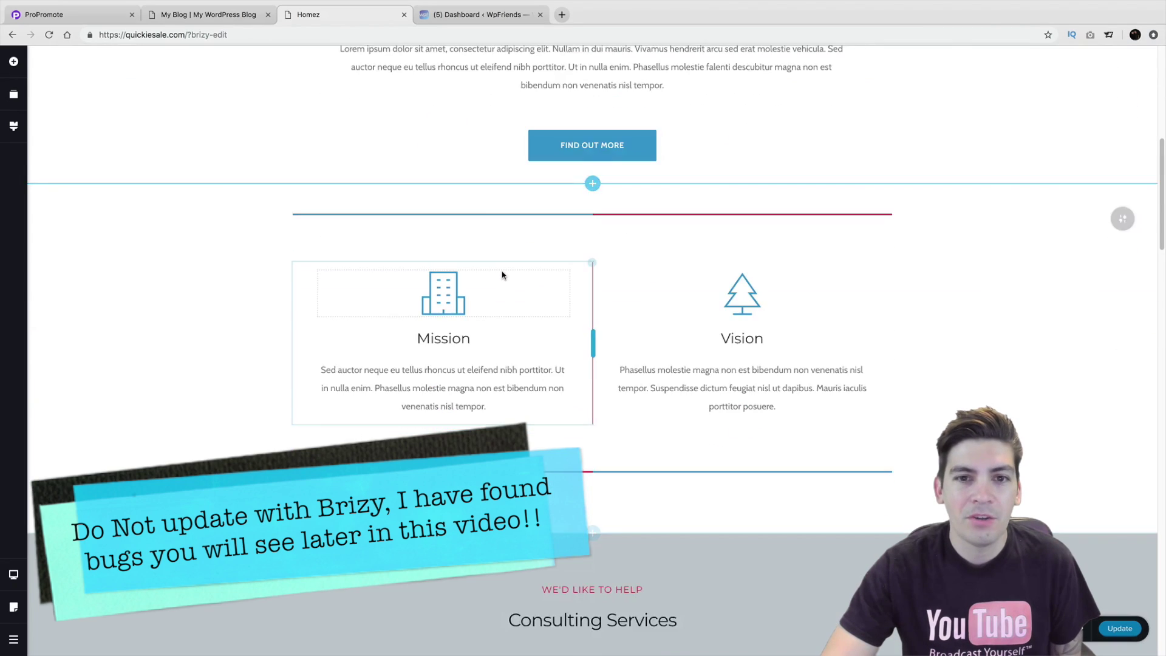
{"action": "scroll", "coordinate": [499, 274], "scroll_direction": "down", "scroll_amount": 15}
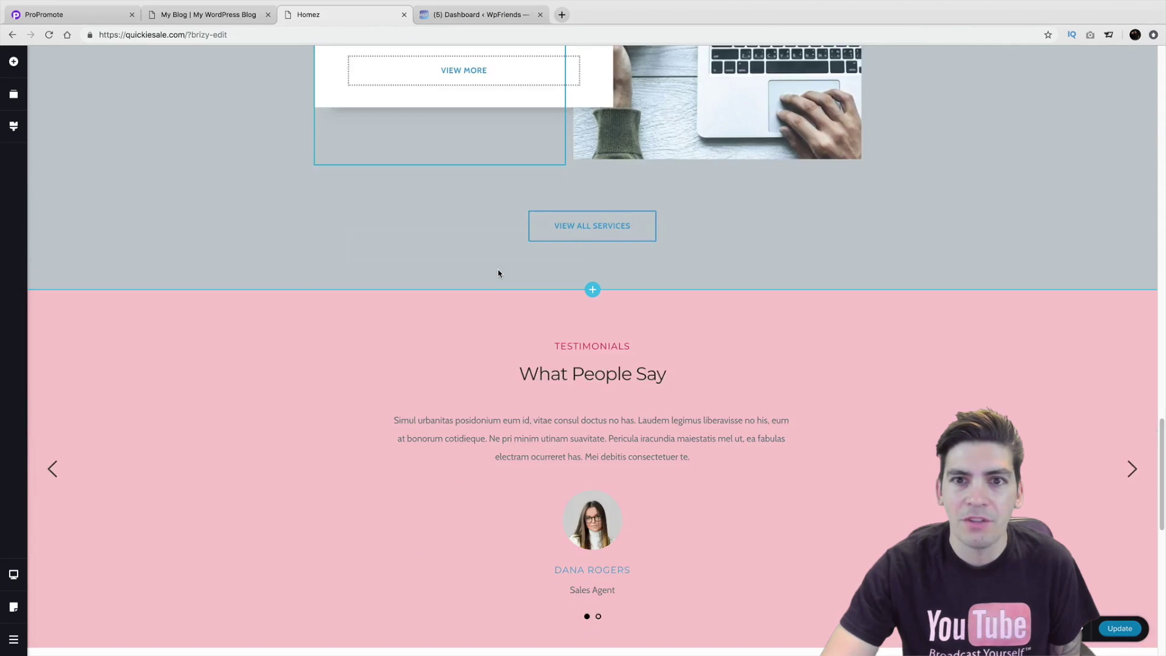
{"action": "scroll", "coordinate": [498, 271], "scroll_direction": "down", "scroll_amount": 6}
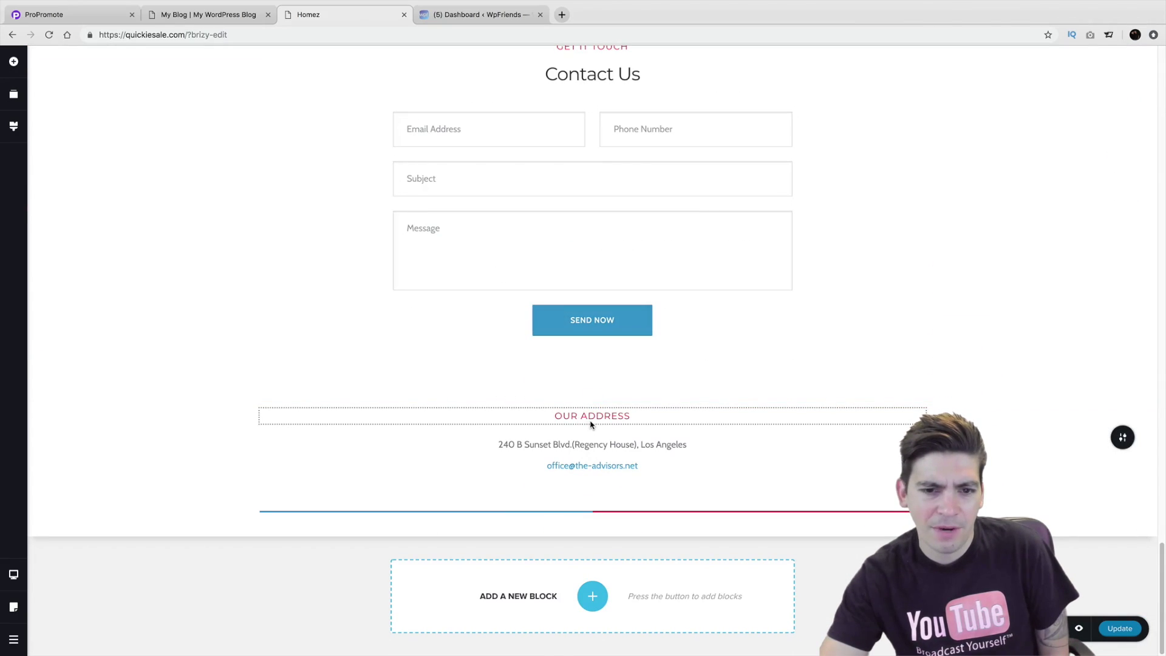
{"action": "scroll", "coordinate": [596, 425], "scroll_direction": "up", "scroll_amount": 6}
{"action": "scroll", "coordinate": [599, 426], "scroll_direction": "up", "scroll_amount": 20}
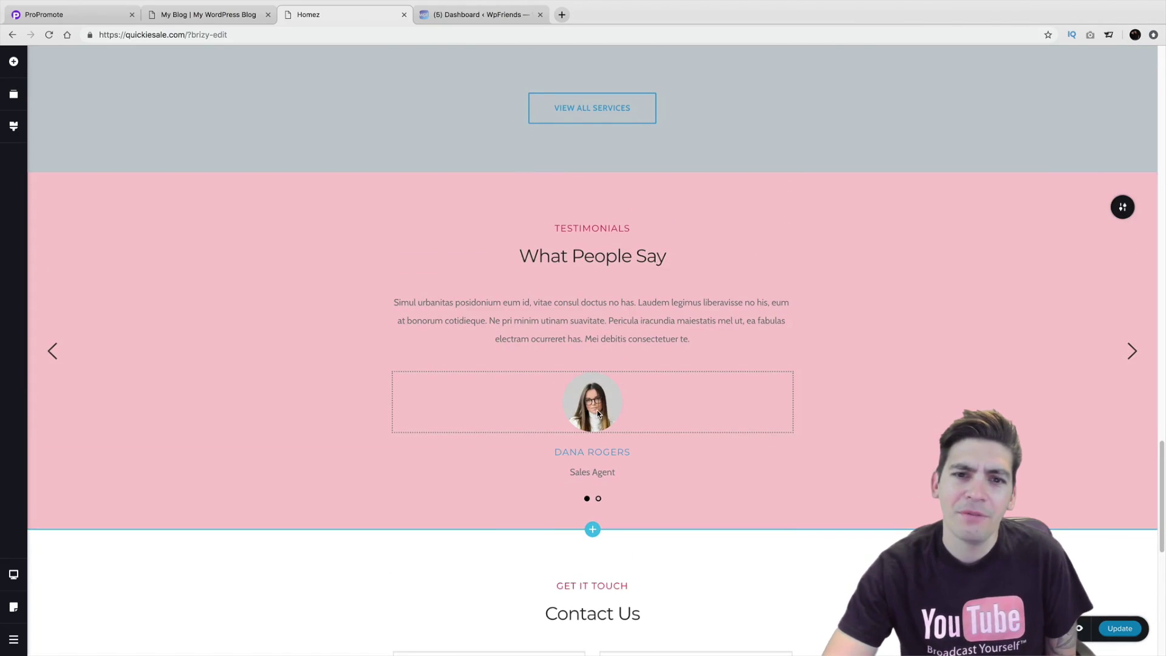
{"action": "scroll", "coordinate": [596, 401], "scroll_direction": "up", "scroll_amount": 5}
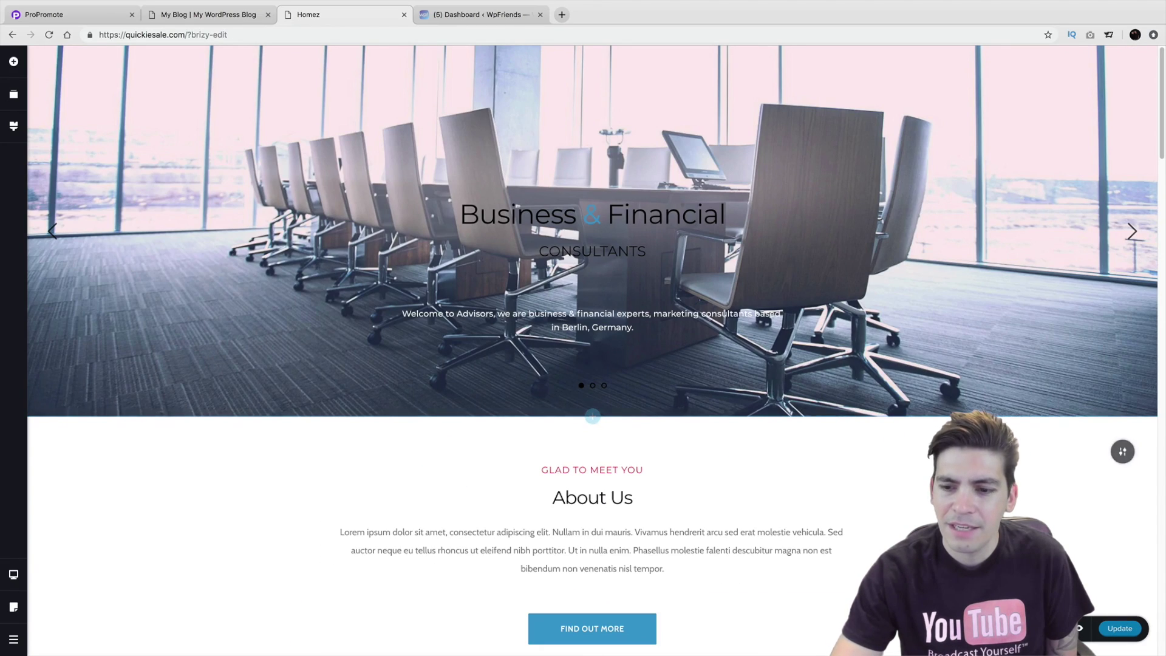
Preview the Brizy homepage and check its layout down to the testimonials section
{"action": "left_click", "coordinate": [1079, 629]}
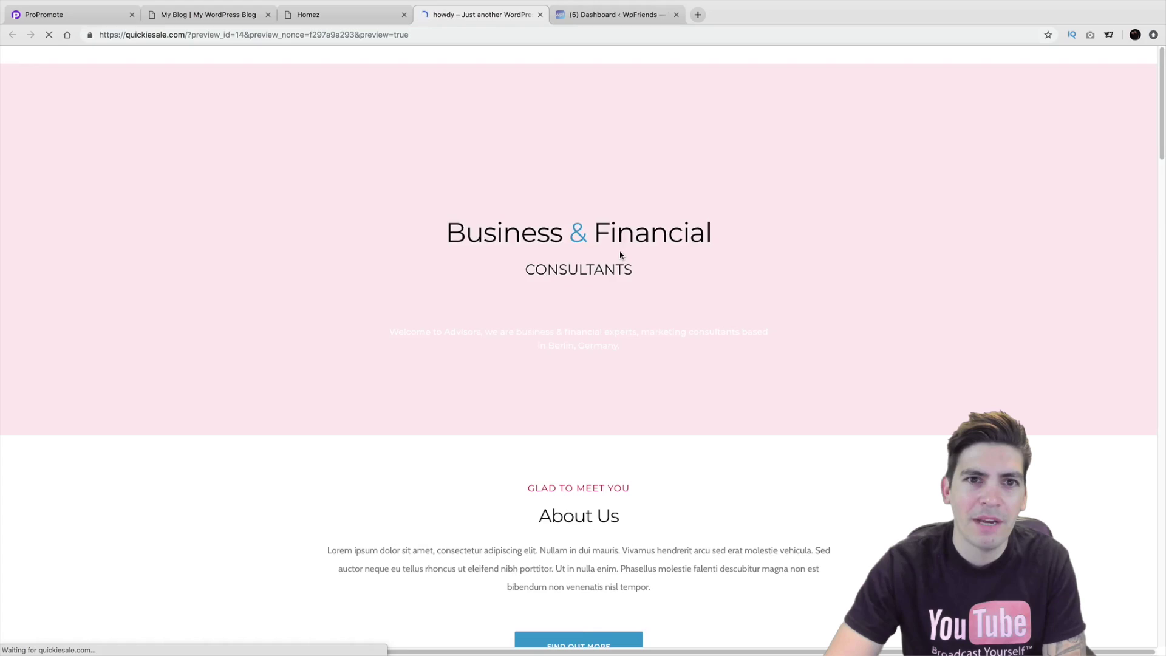
{"action": "scroll", "coordinate": [619, 250], "scroll_direction": "down", "scroll_amount": 3}
{"action": "scroll", "coordinate": [620, 255], "scroll_direction": "down", "scroll_amount": 20}
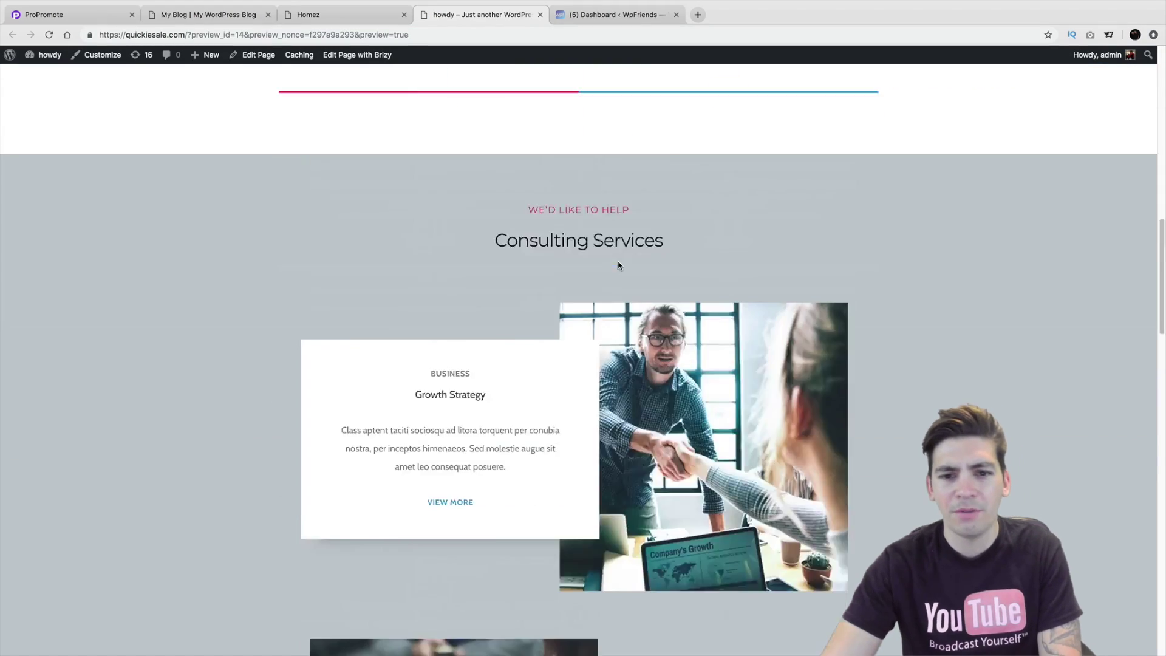
{"action": "scroll", "coordinate": [618, 270], "scroll_direction": "down", "scroll_amount": 5}
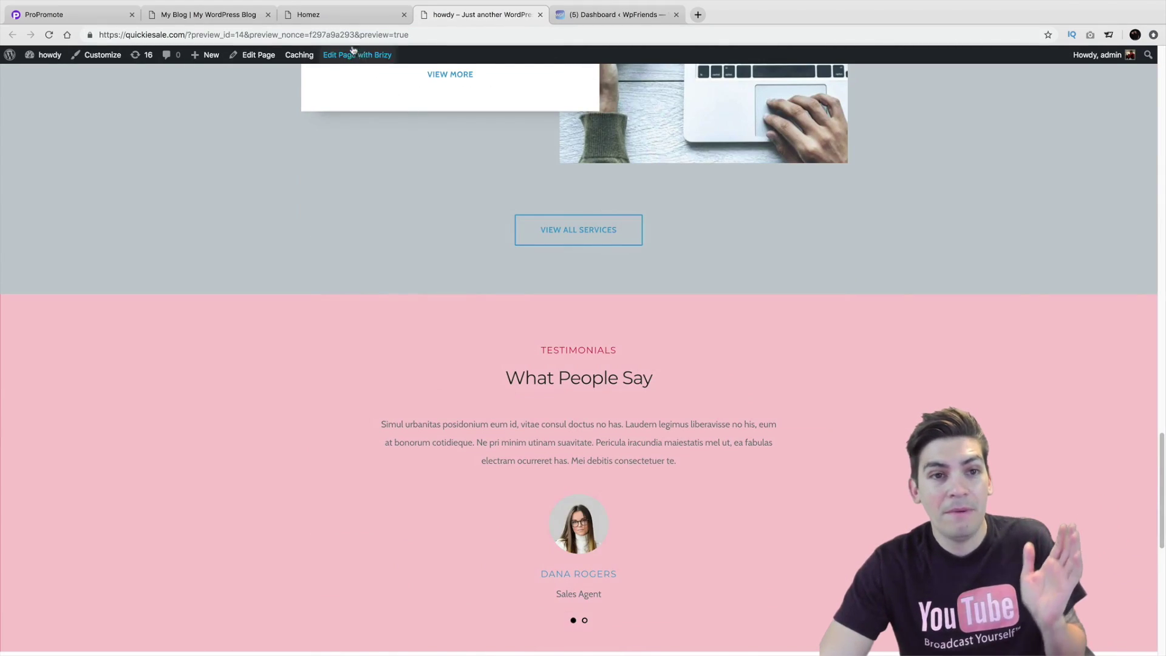
Update the homepage in the Brizy editor and return to its WordPress edit screen
{"action": "left_click", "coordinate": [350, 20]}
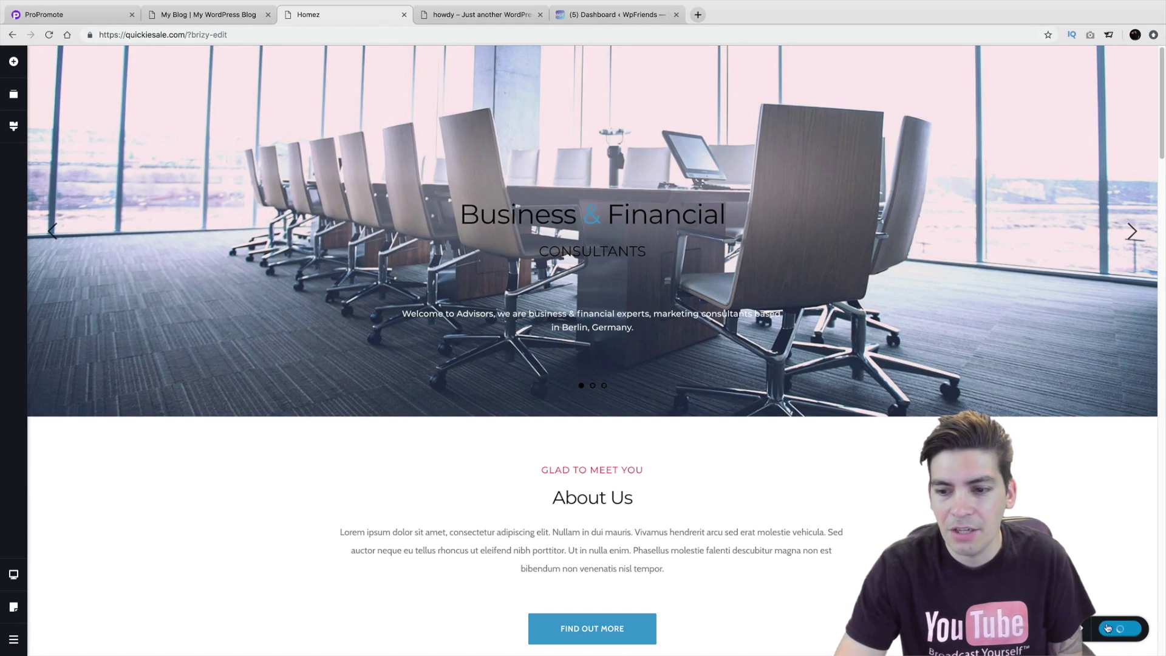
{"action": "left_click", "coordinate": [14, 641]}
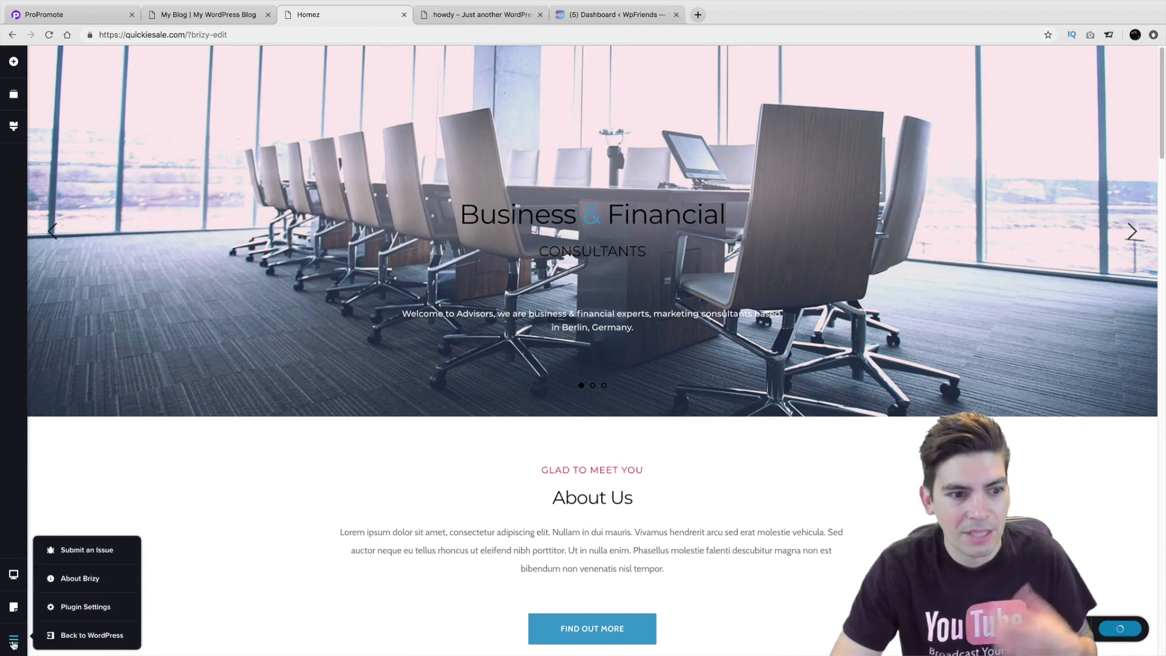
{"action": "left_click", "coordinate": [82, 635]}
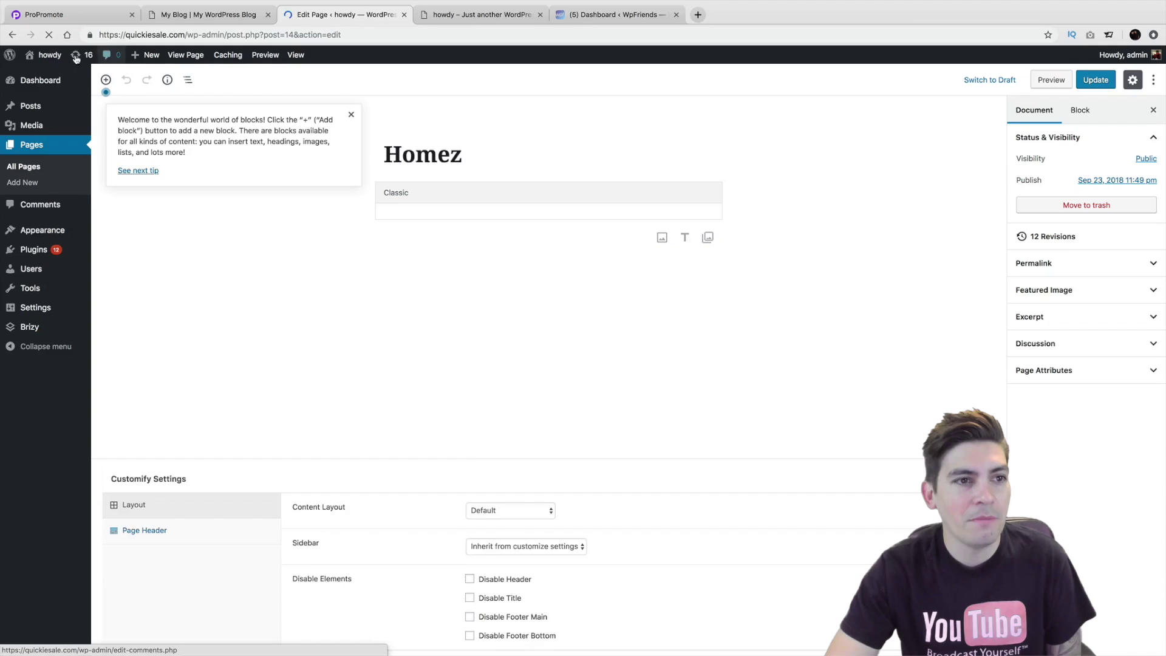
Visit the live quickiesale.com site again and review the updated homepage from the slider to the contact section
{"action": "mouse_move", "coordinate": [65, 57]}
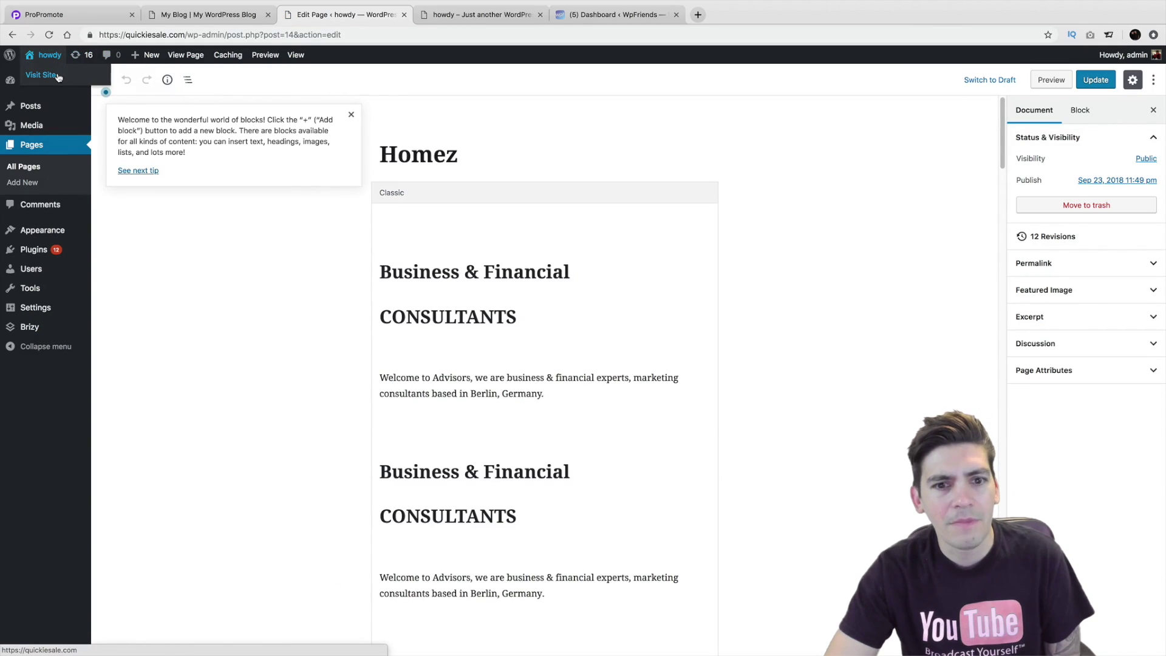
{"action": "left_click", "coordinate": [59, 77]}
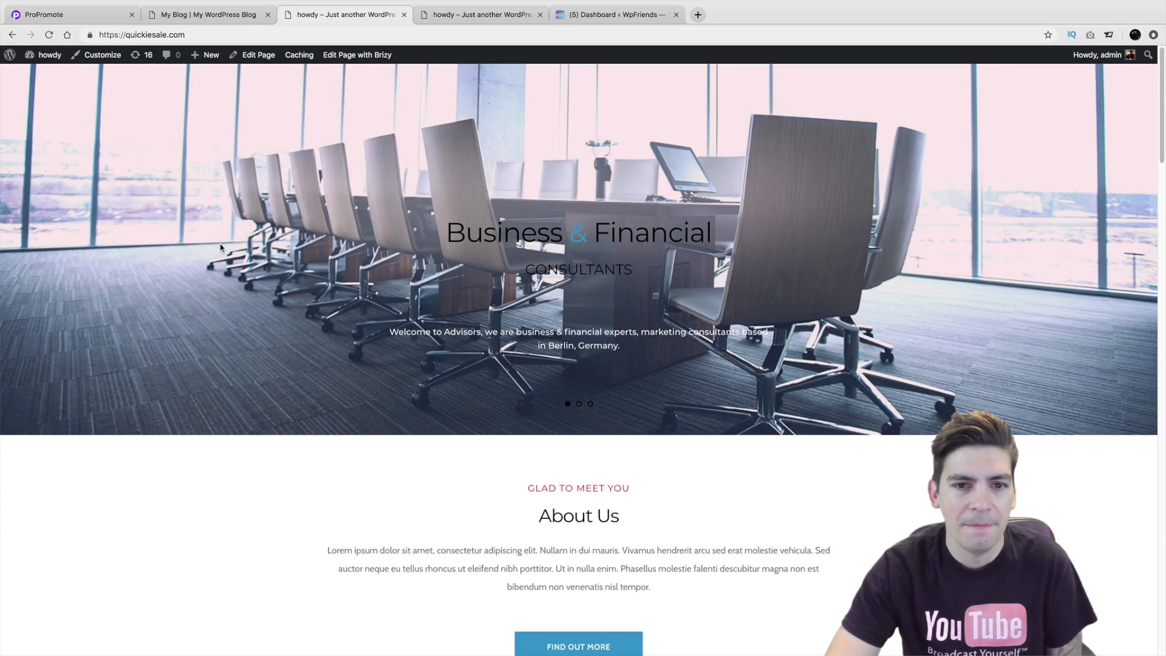
{"action": "scroll", "coordinate": [220, 245], "scroll_direction": "down", "scroll_amount": 20}
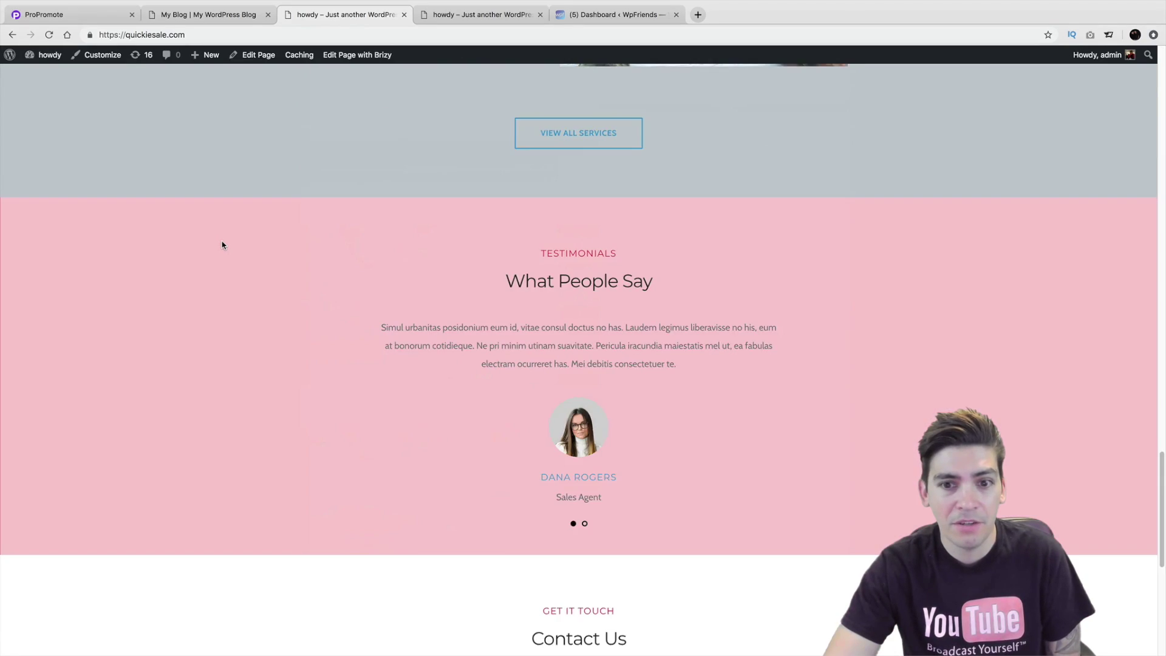
{"action": "scroll", "coordinate": [222, 245], "scroll_direction": "down", "scroll_amount": 7}
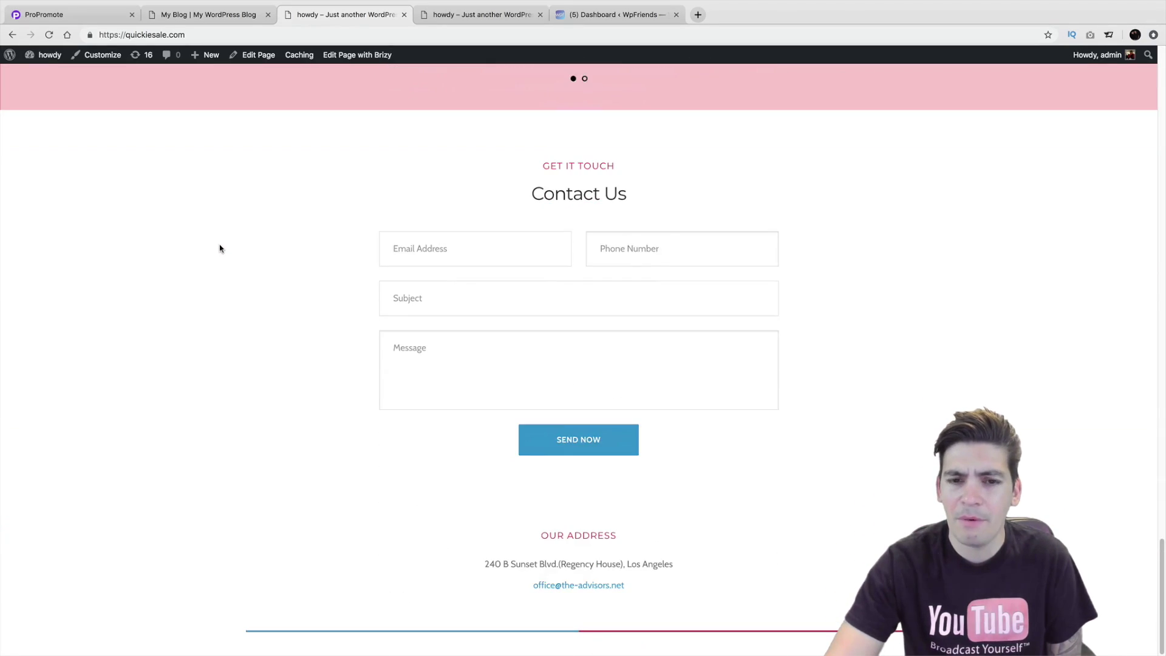
{"action": "scroll", "coordinate": [222, 246], "scroll_direction": "up", "scroll_amount": 10}
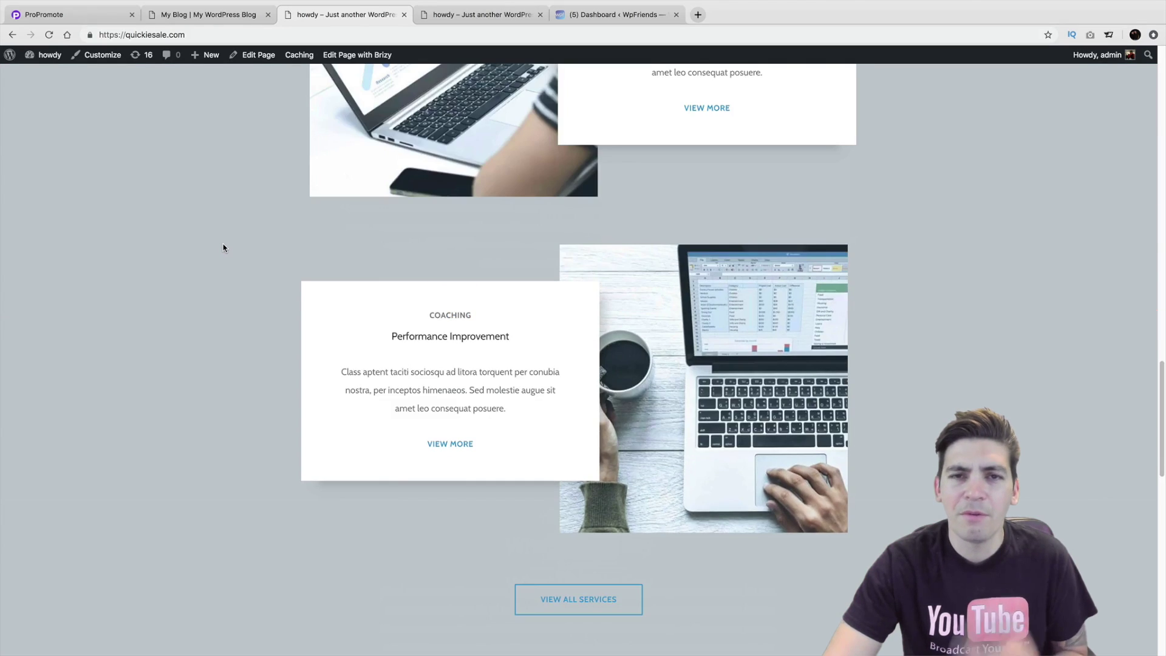
{"action": "scroll", "coordinate": [224, 246], "scroll_direction": "up", "scroll_amount": 10}
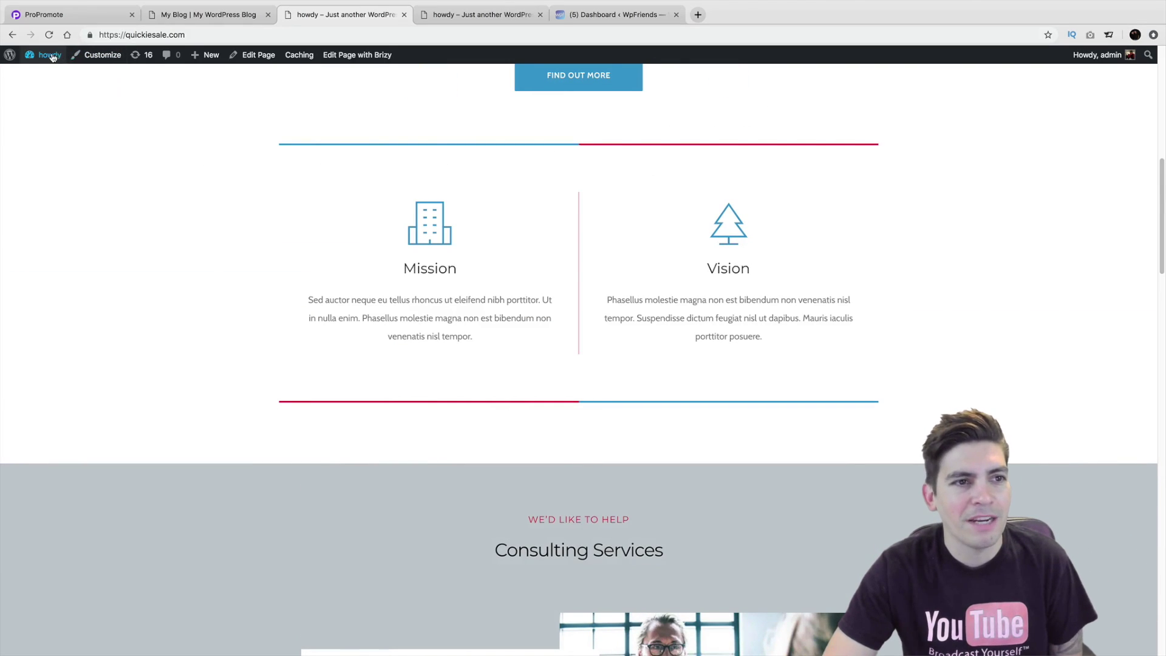
Check the howdy site's dashboard and its theme Customizer options, then close the Customizer
{"action": "left_click", "coordinate": [51, 76]}
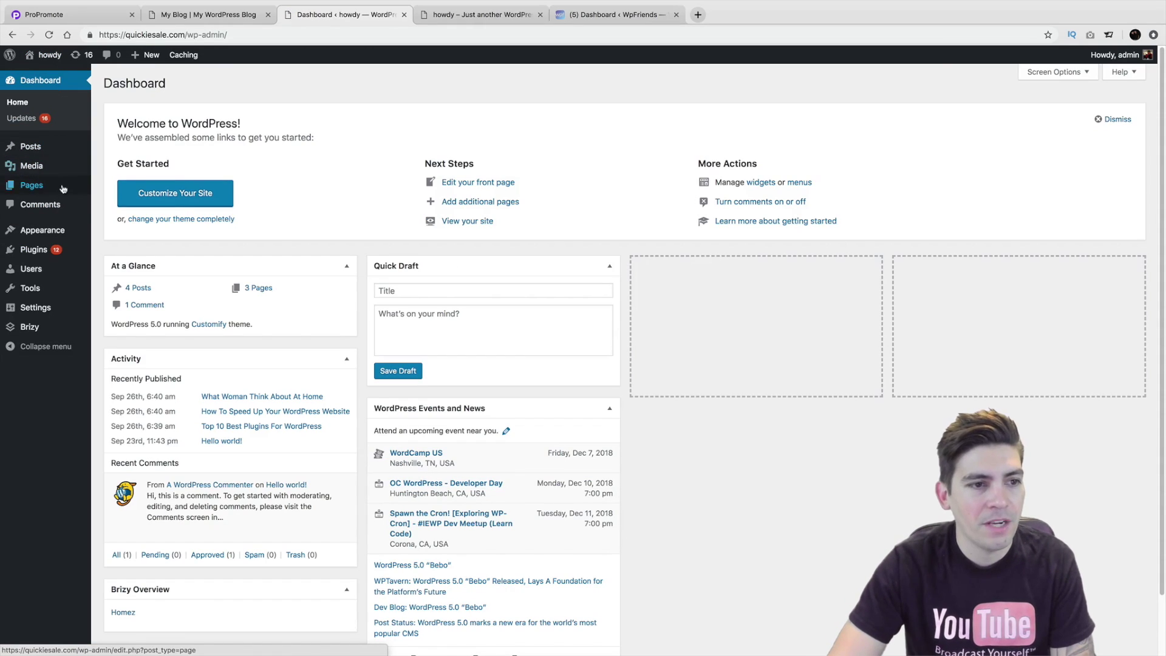
{"action": "mouse_move", "coordinate": [60, 181]}
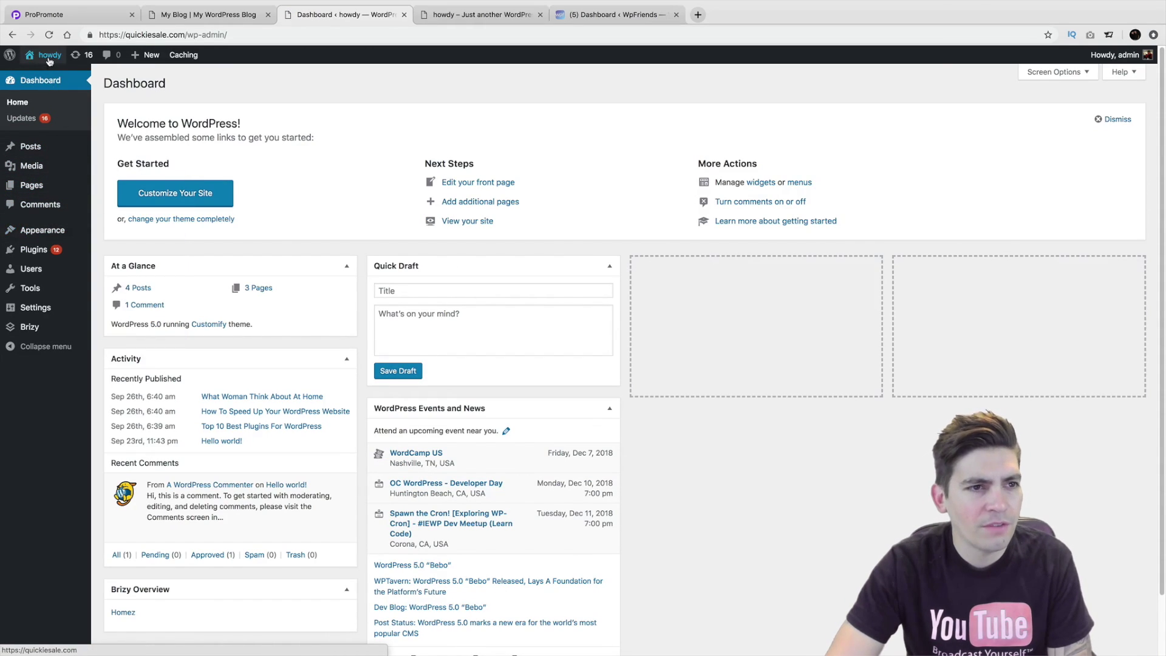
{"action": "left_click", "coordinate": [54, 77]}
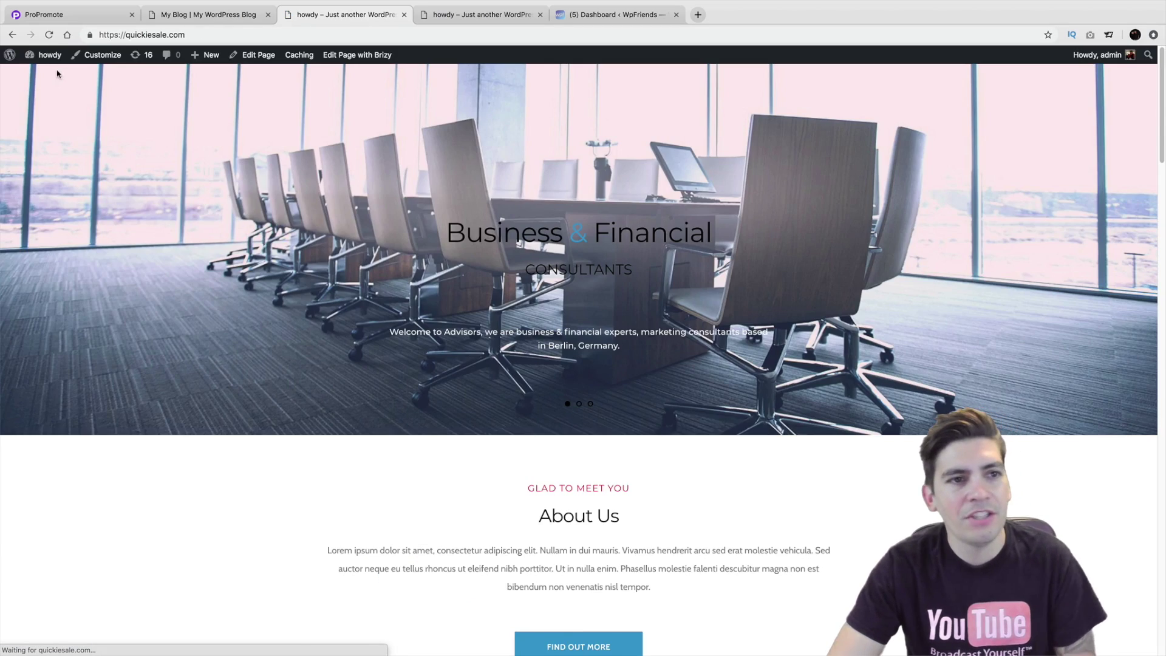
{"action": "left_click", "coordinate": [116, 62]}
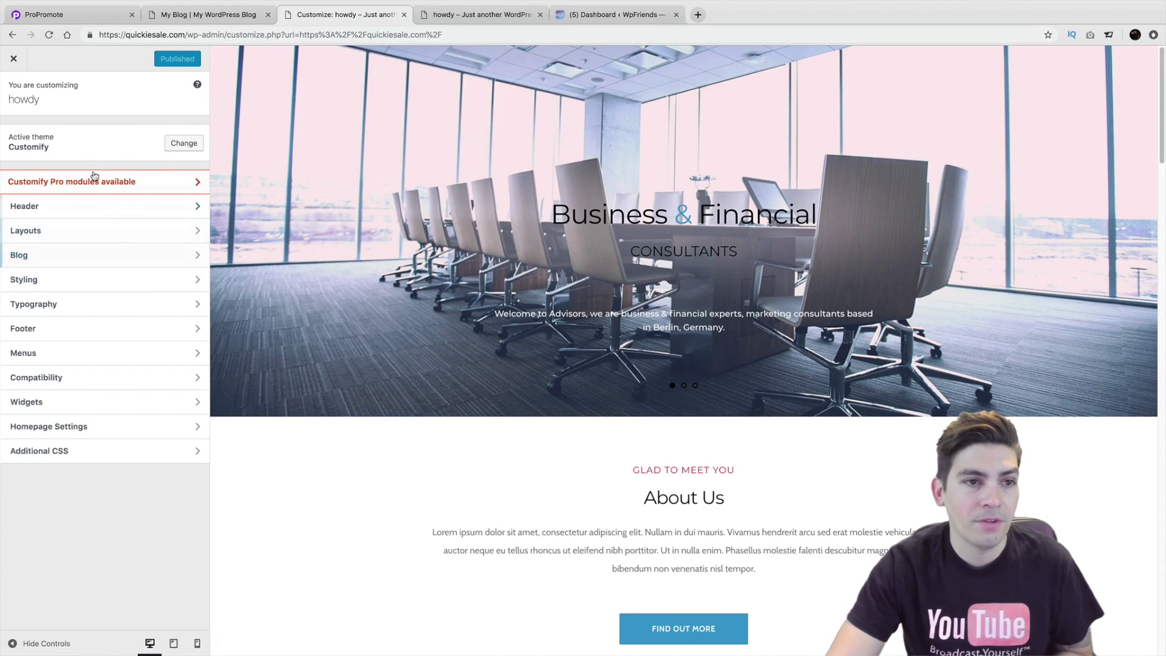
{"action": "left_click", "coordinate": [15, 61]}
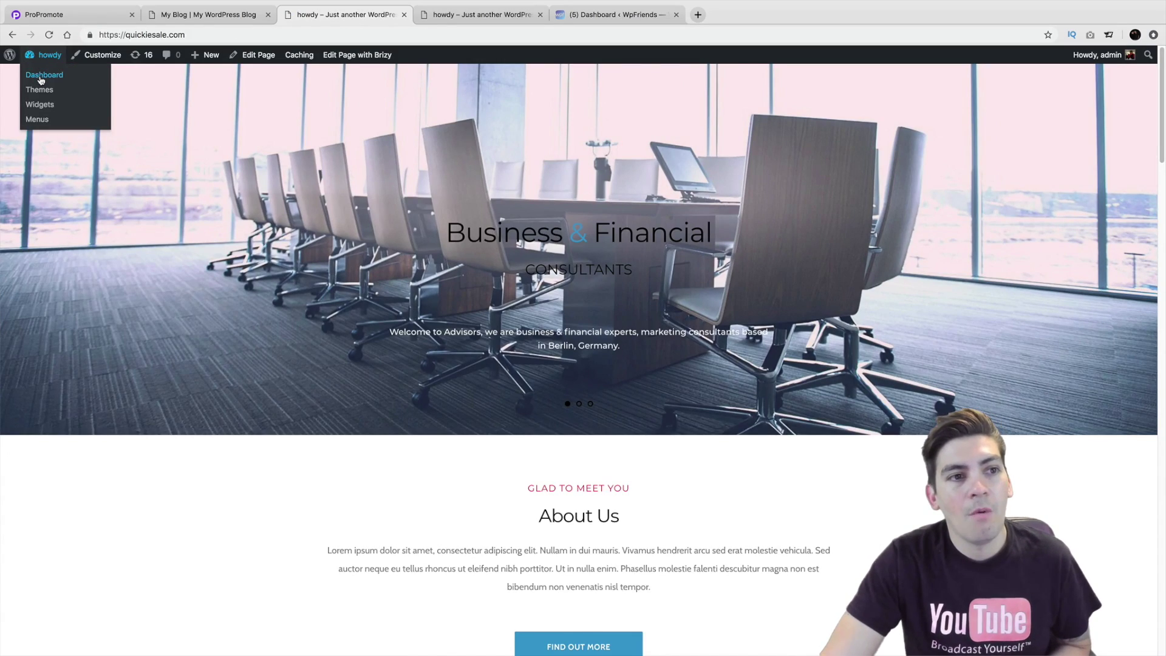
Open the Sample Page from the site's page list in the block editor and review its content and Customify settings
{"action": "left_click", "coordinate": [41, 78]}
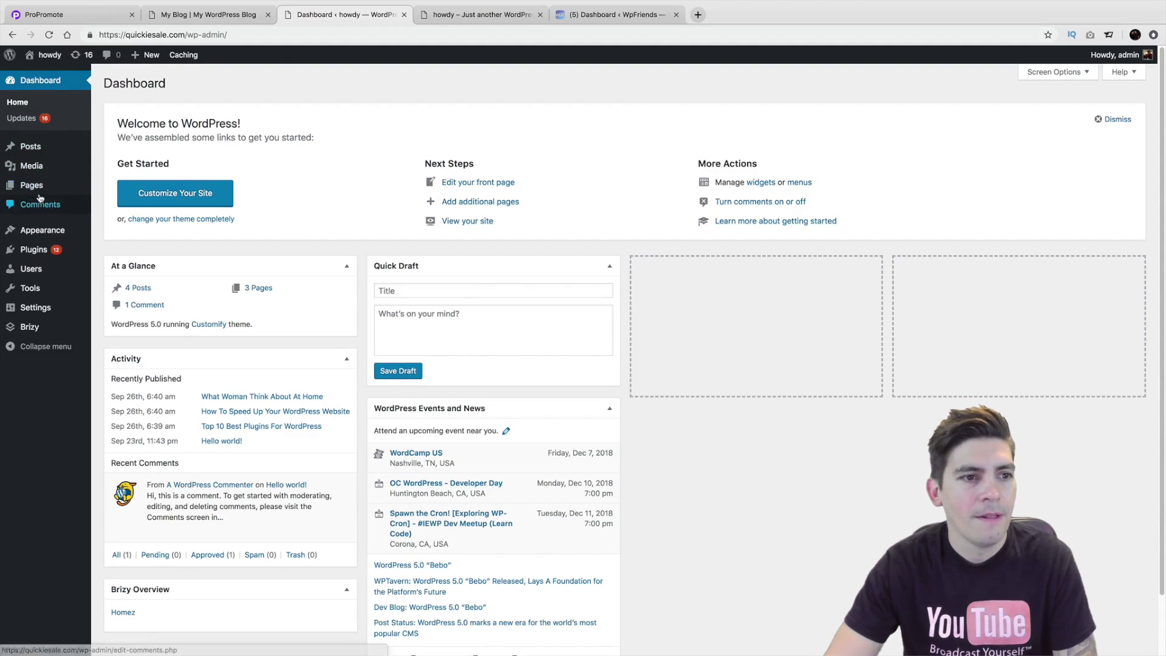
{"action": "left_click", "coordinate": [103, 192]}
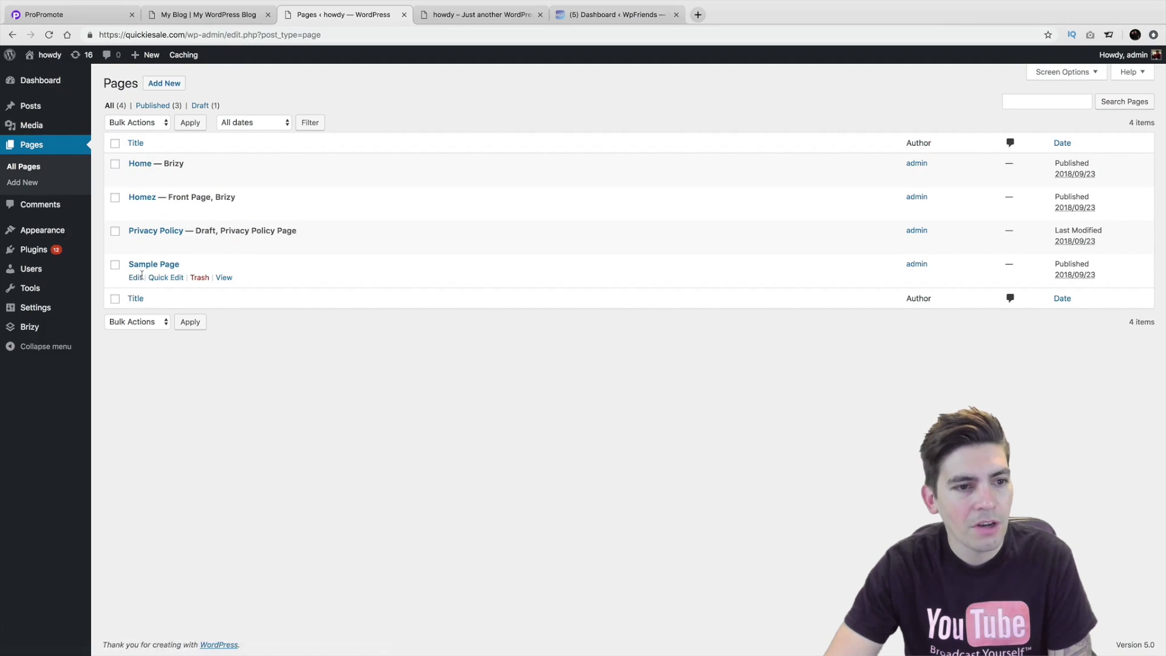
{"action": "left_click", "coordinate": [139, 278]}
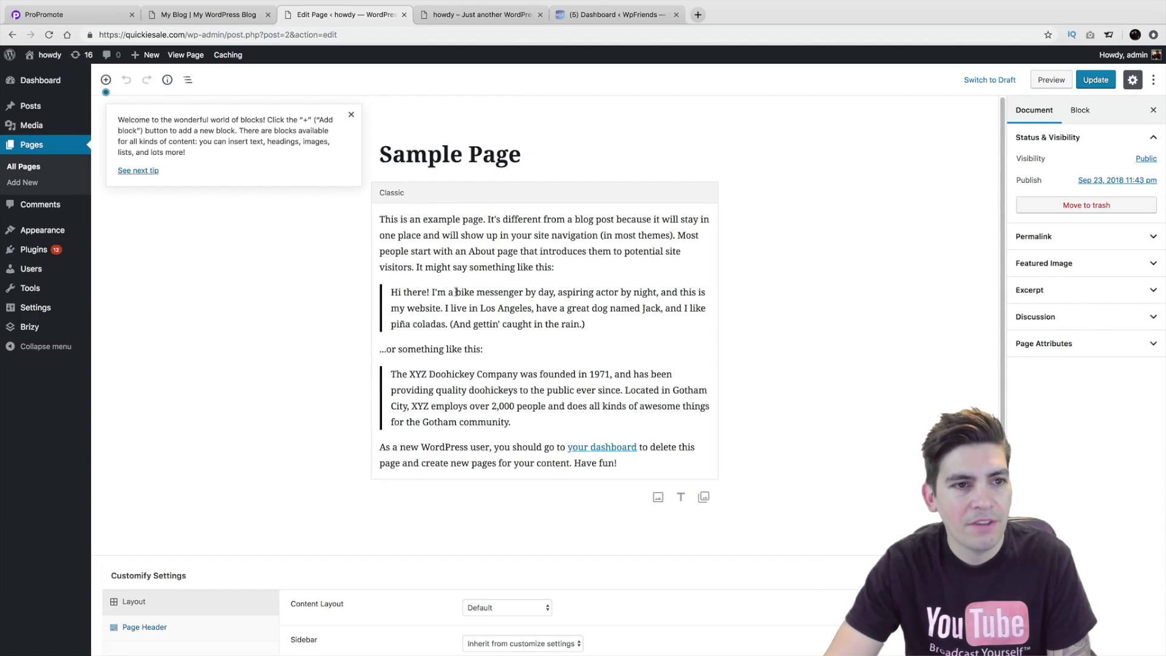
{"action": "scroll", "coordinate": [496, 365], "scroll_direction": "down", "scroll_amount": 2}
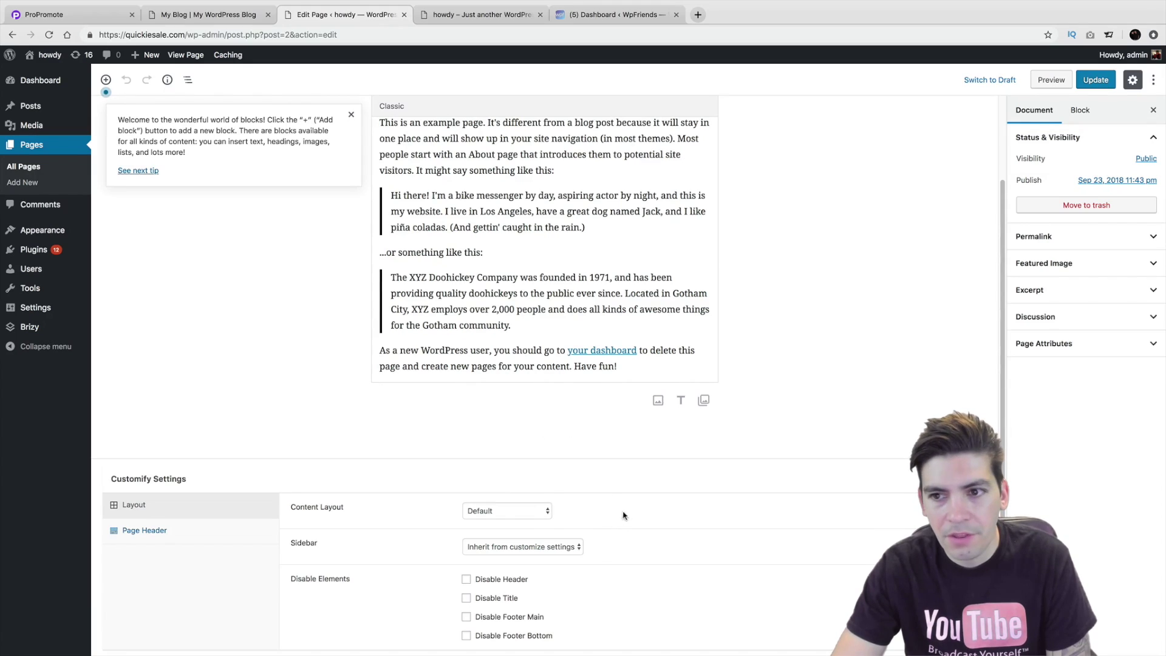
{"action": "scroll", "coordinate": [625, 504], "scroll_direction": "up", "scroll_amount": 2}
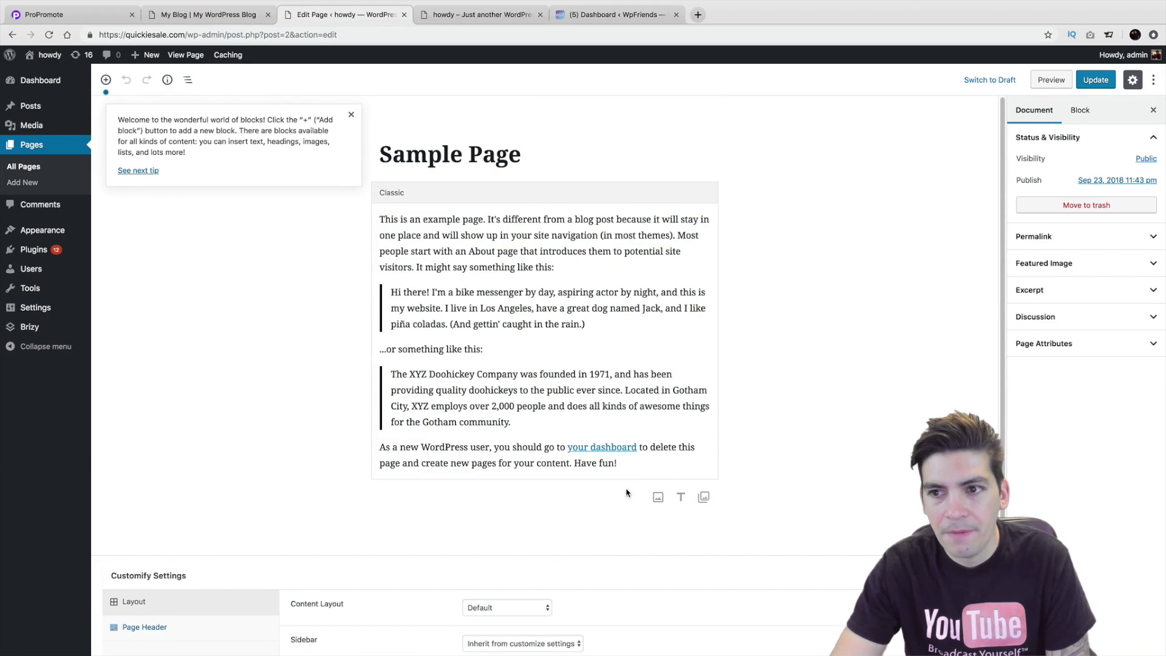
Expand the Sample Page's Permalink, Featured Image, Excerpt, Discussion and Page Attributes settings and examine them
{"action": "left_click", "coordinate": [1048, 263]}
{"action": "left_click", "coordinate": [1049, 240]}
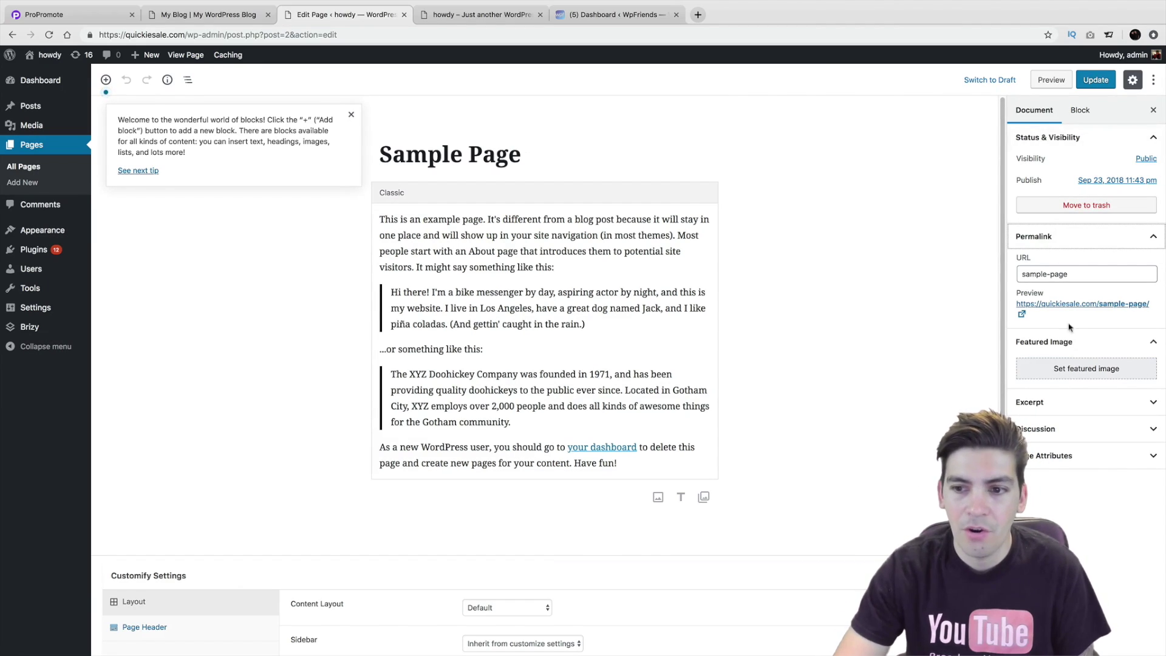
{"action": "left_click", "coordinate": [1036, 402]}
{"action": "left_click", "coordinate": [1045, 519]}
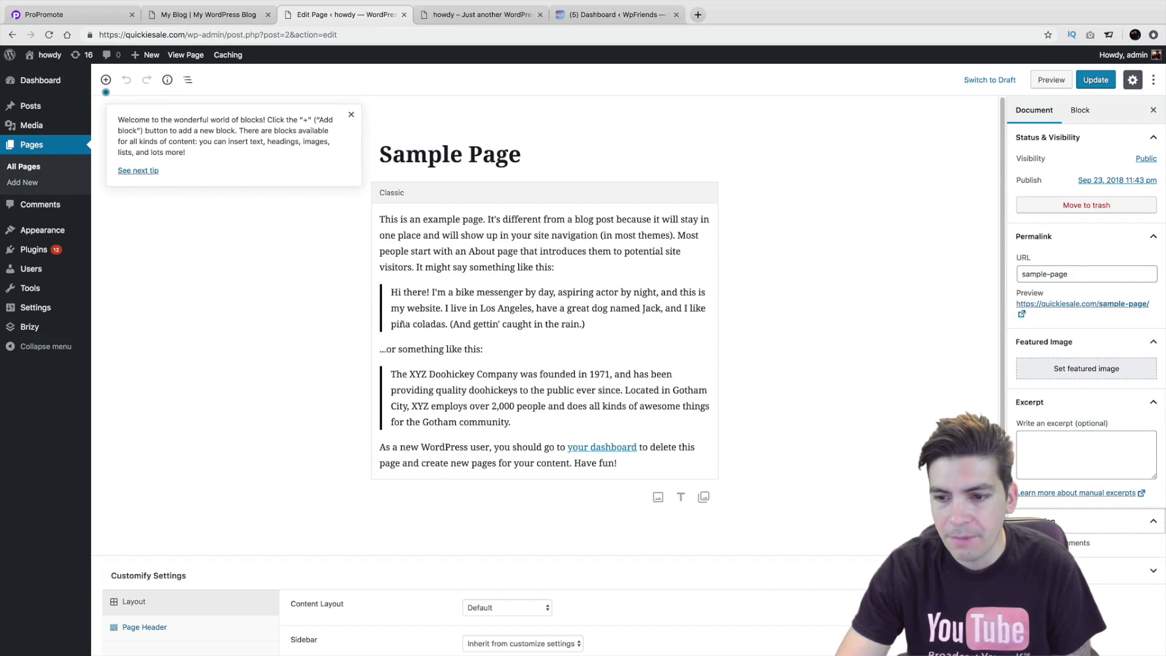
{"action": "left_click", "coordinate": [1046, 570]}
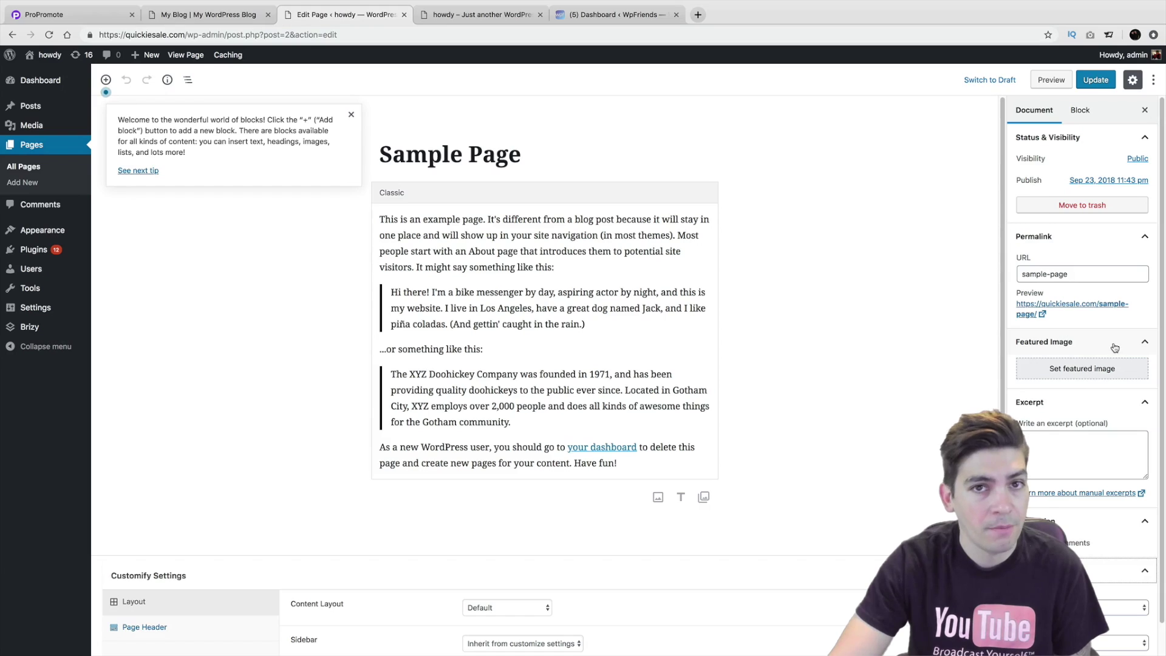
{"action": "scroll", "coordinate": [1094, 404], "scroll_direction": "down", "scroll_amount": 1}
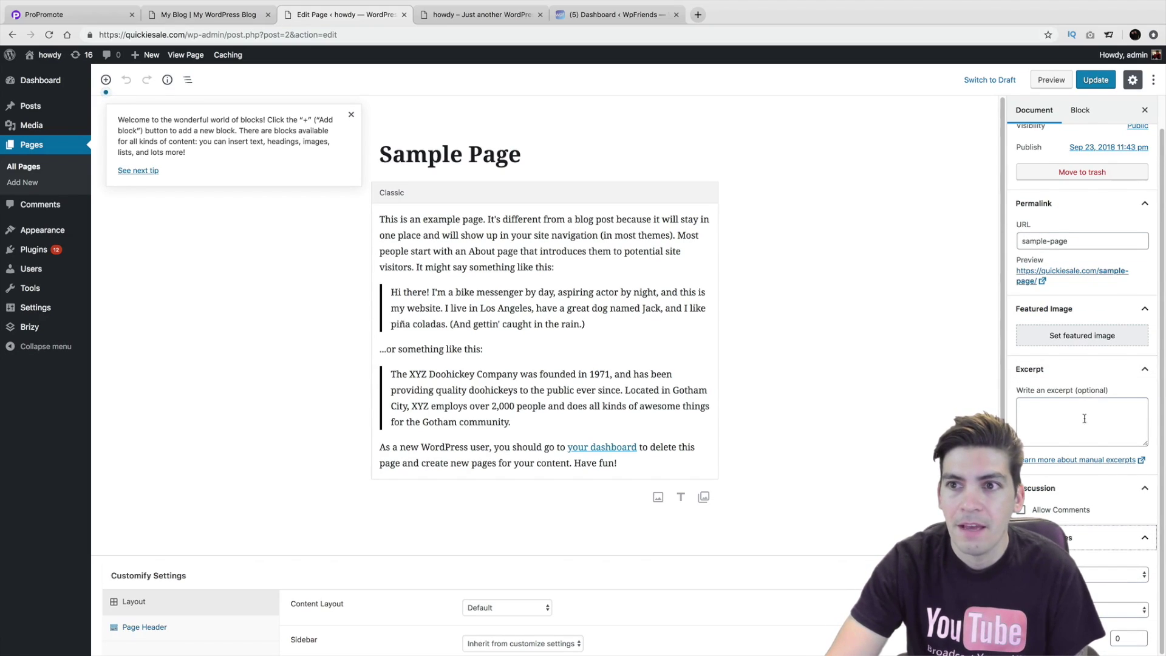
{"action": "scroll", "coordinate": [1082, 365], "scroll_direction": "up", "scroll_amount": 1}
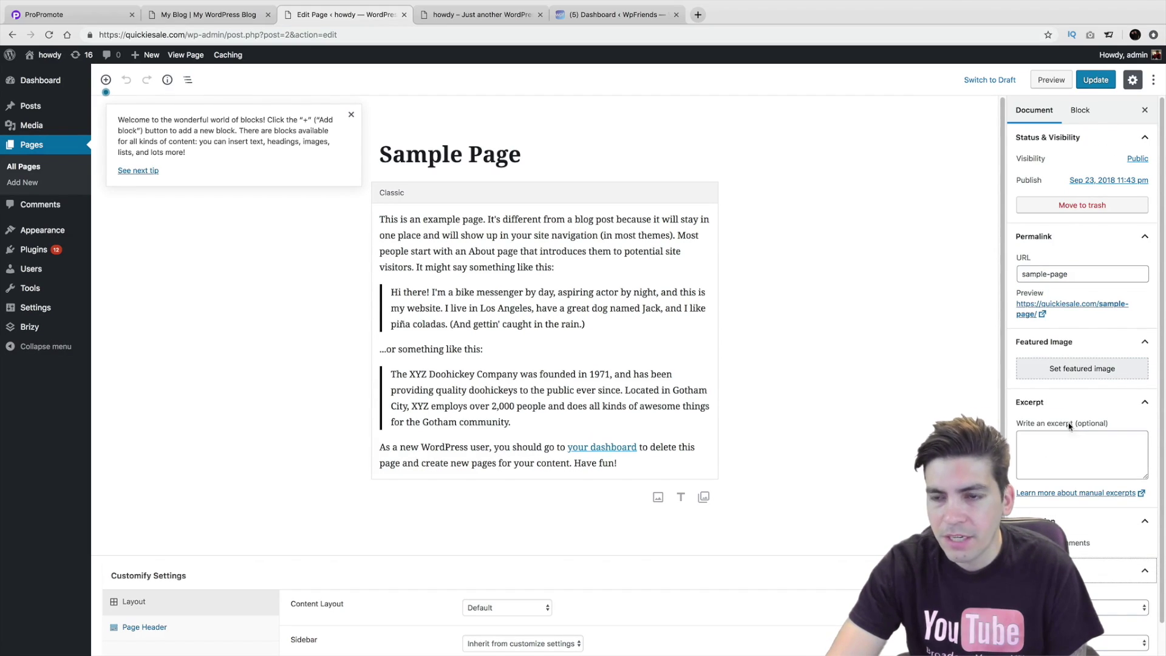
Dismiss the block editor's welcome tip and look over the Sample Page text
{"action": "left_click", "coordinate": [352, 115]}
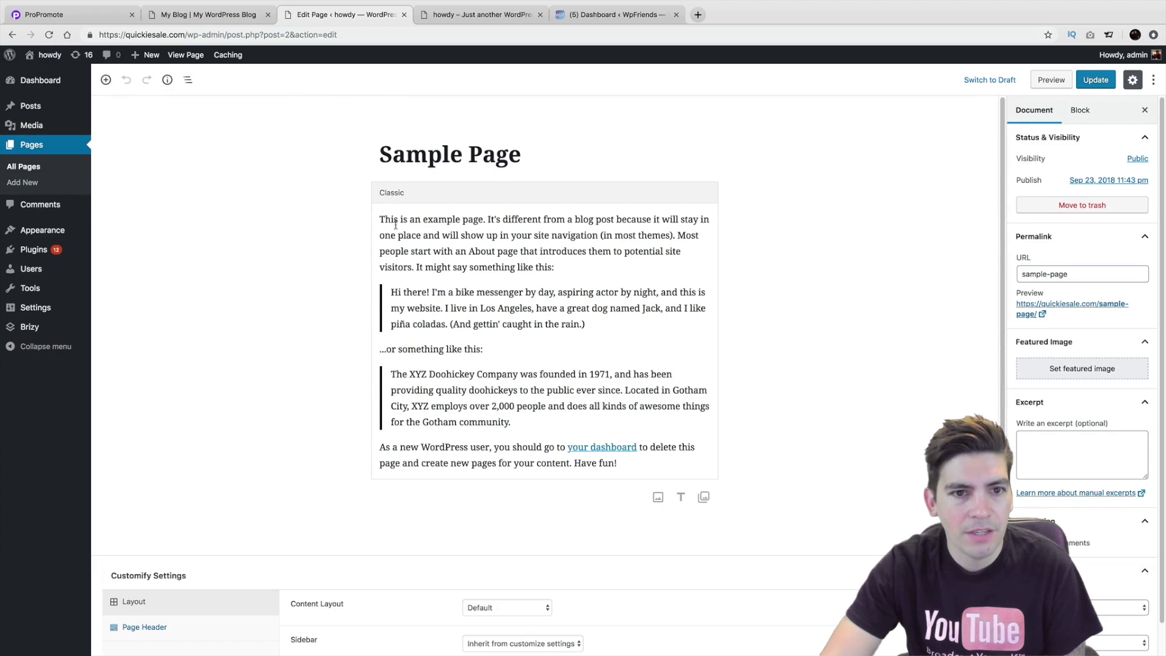
{"action": "scroll", "coordinate": [446, 265], "scroll_direction": "down", "scroll_amount": 1}
{"action": "scroll", "coordinate": [453, 263], "scroll_direction": "up", "scroll_amount": 1}
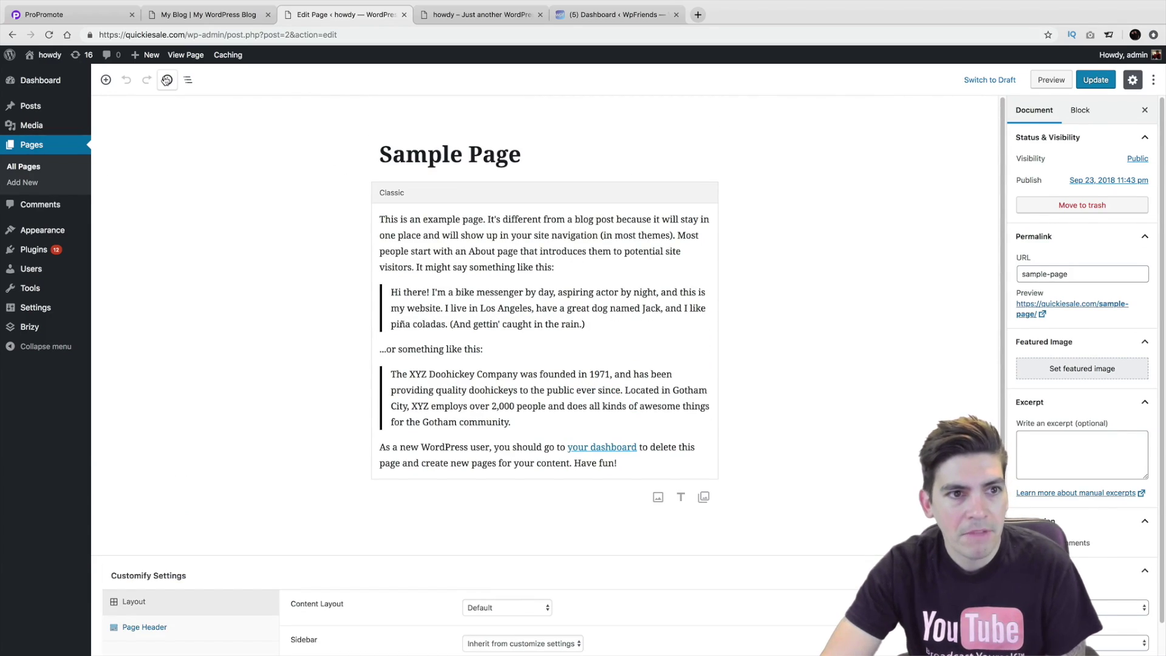
Open the post "What Woman Think About At Home" for editing and review its content and settings in the block editor
{"action": "mouse_move", "coordinate": [40, 113]}
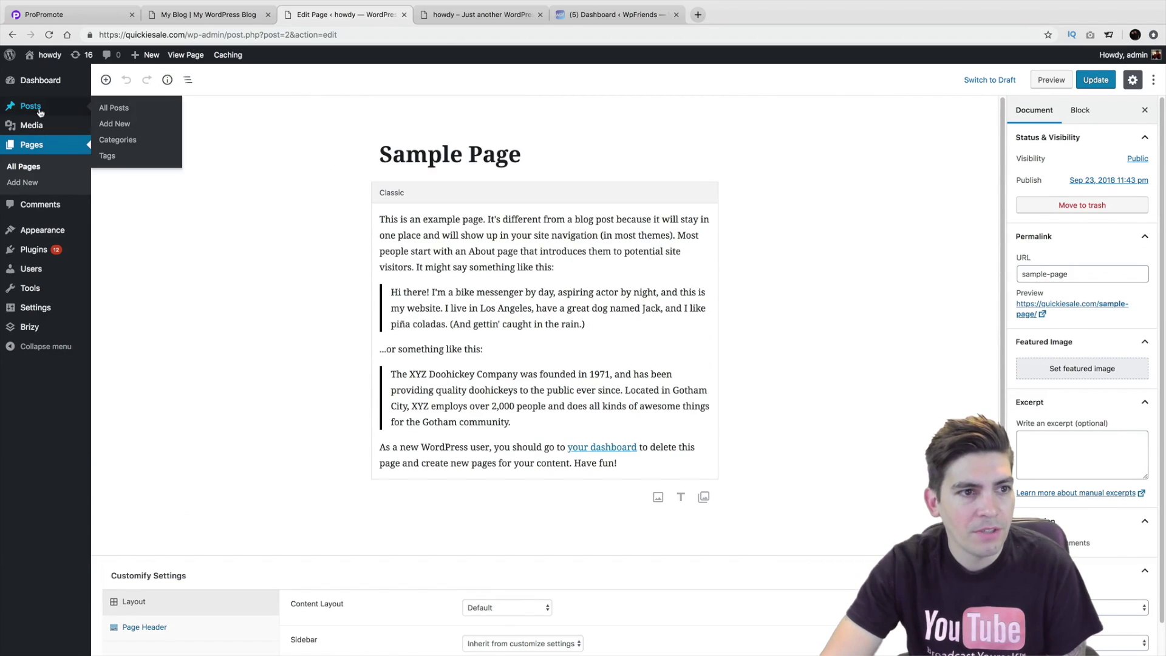
{"action": "left_click", "coordinate": [124, 115]}
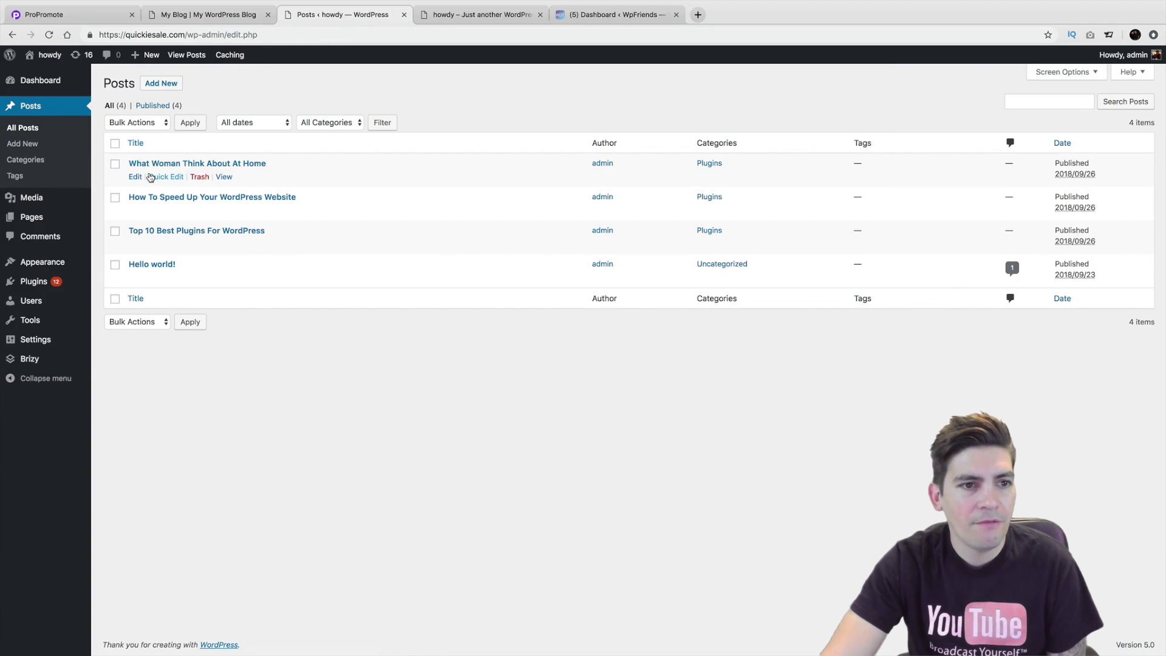
{"action": "left_click", "coordinate": [135, 177]}
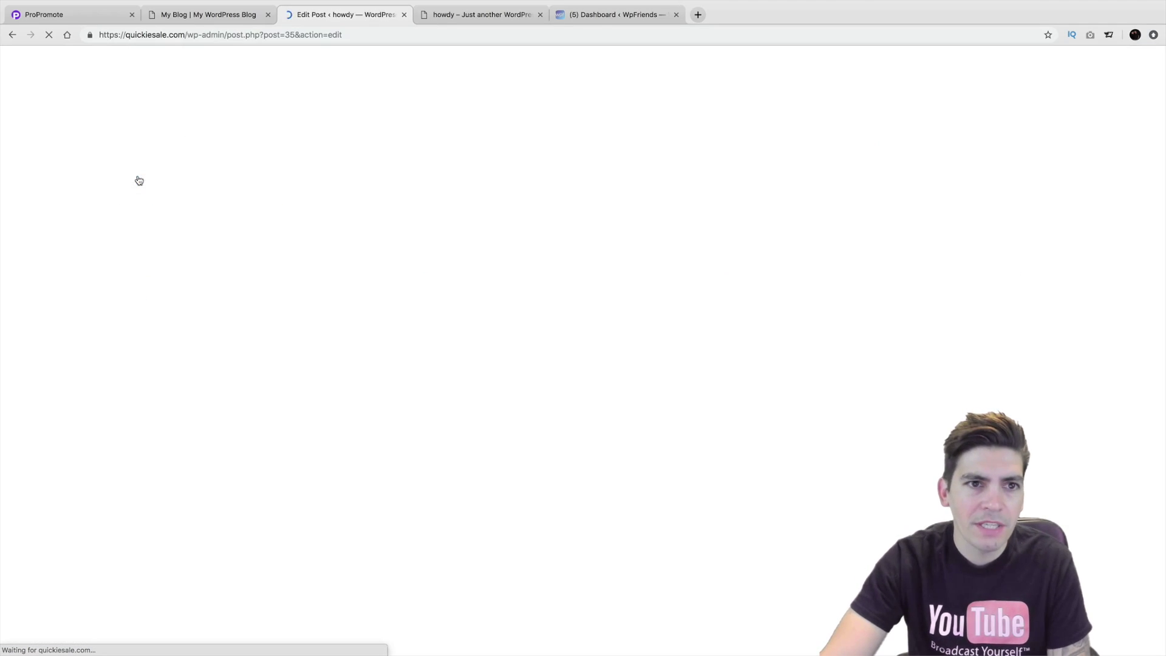
{"action": "scroll", "coordinate": [169, 216], "scroll_direction": "down", "scroll_amount": 1}
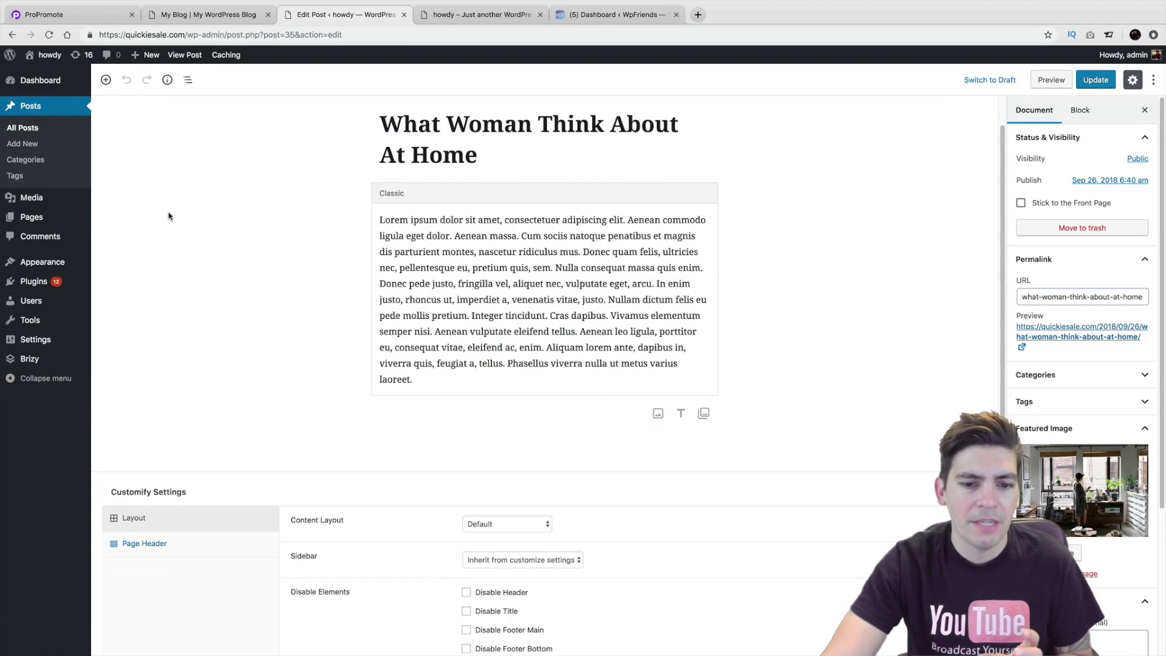
{"action": "scroll", "coordinate": [169, 217], "scroll_direction": "down", "scroll_amount": 1}
{"action": "scroll", "coordinate": [169, 216], "scroll_direction": "up", "scroll_amount": 1}
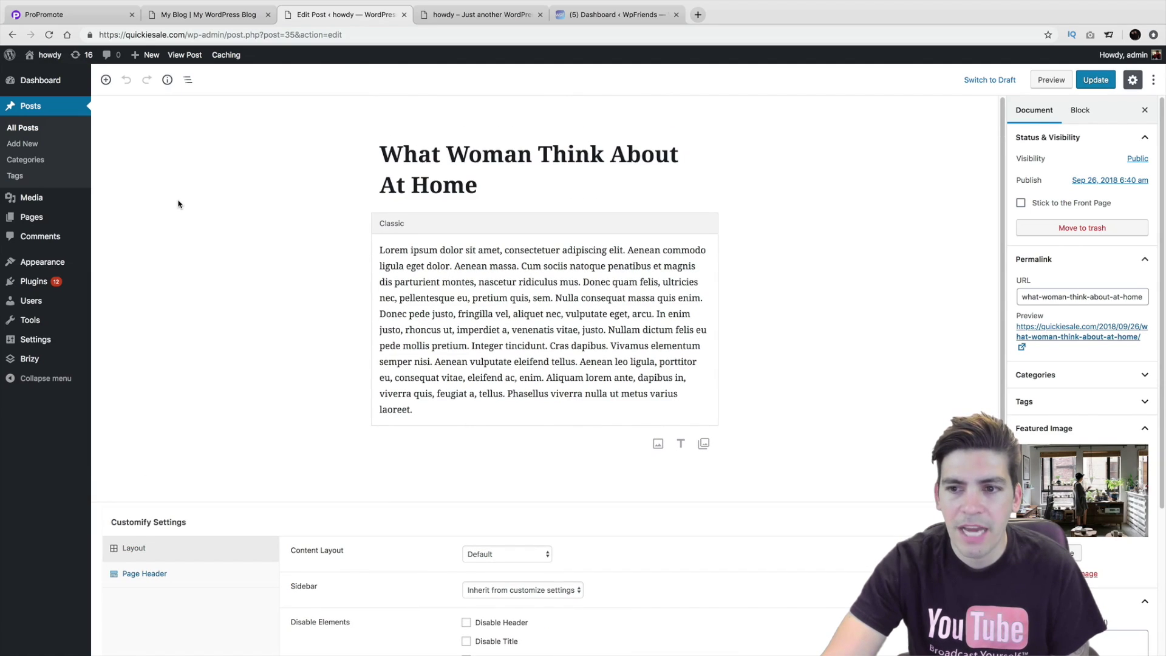
On the divithemedemo.net dashboard, dismiss the WooCommerce Builder For Divi notice and skip the WooCommerce setup
{"action": "left_click", "coordinate": [224, 20]}
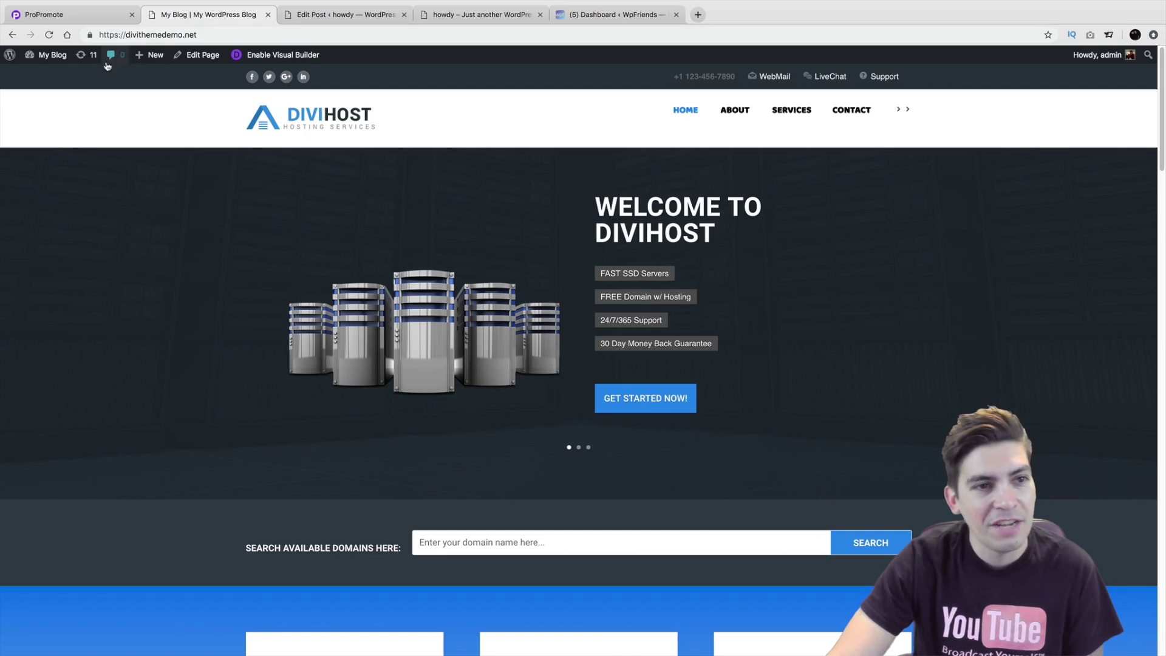
{"action": "mouse_move", "coordinate": [52, 55]}
{"action": "left_click", "coordinate": [63, 75]}
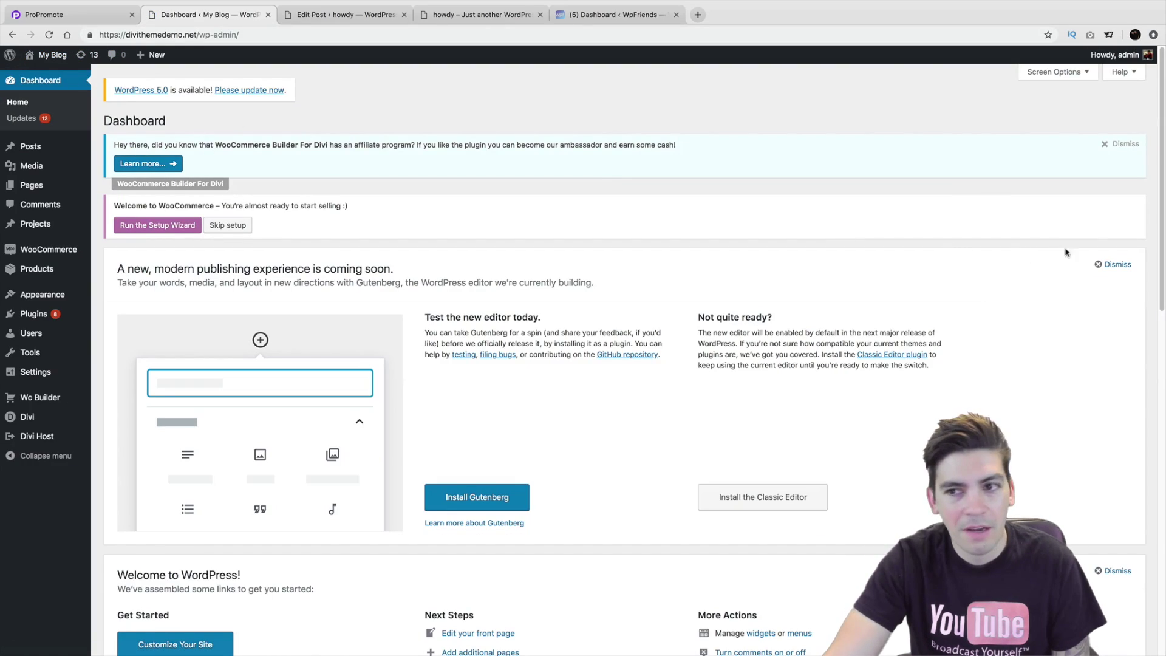
{"action": "left_click", "coordinate": [1134, 147]}
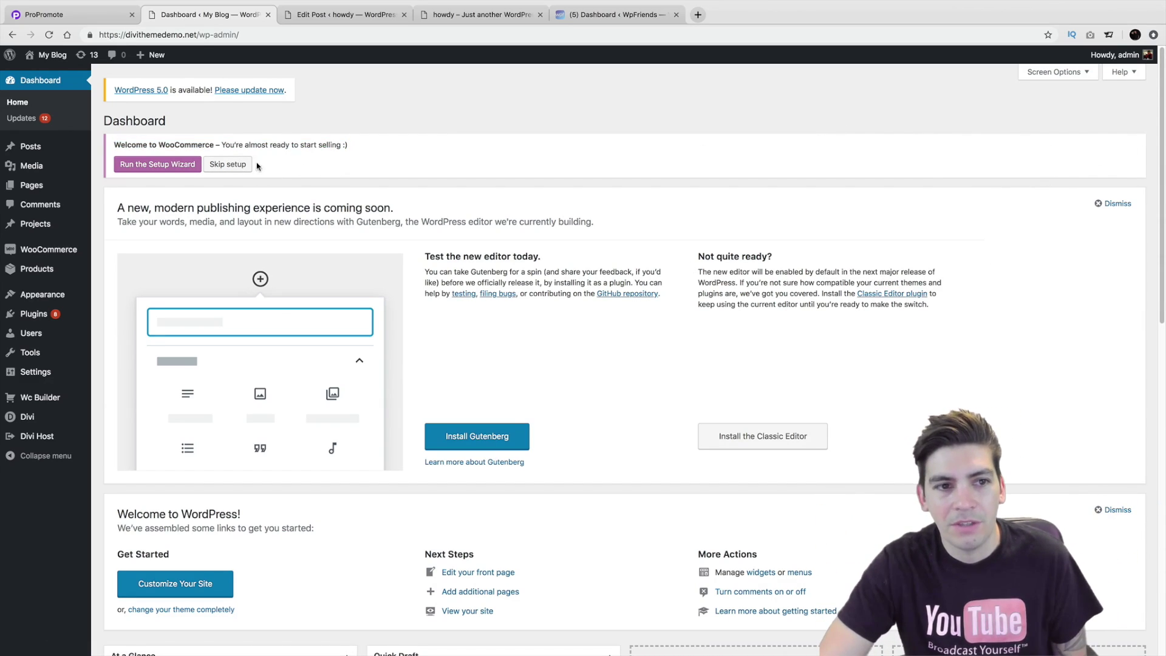
{"action": "left_click", "coordinate": [237, 164]}
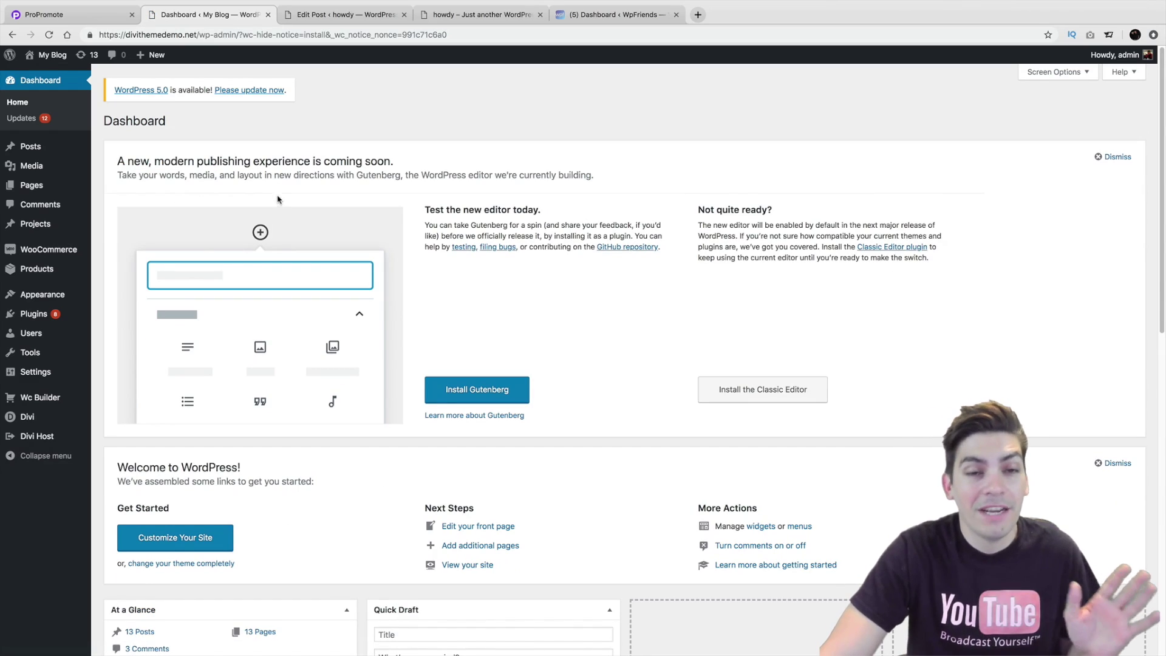
Update the divithemedemo.net site to WordPress 5.0
{"action": "left_click", "coordinate": [257, 92]}
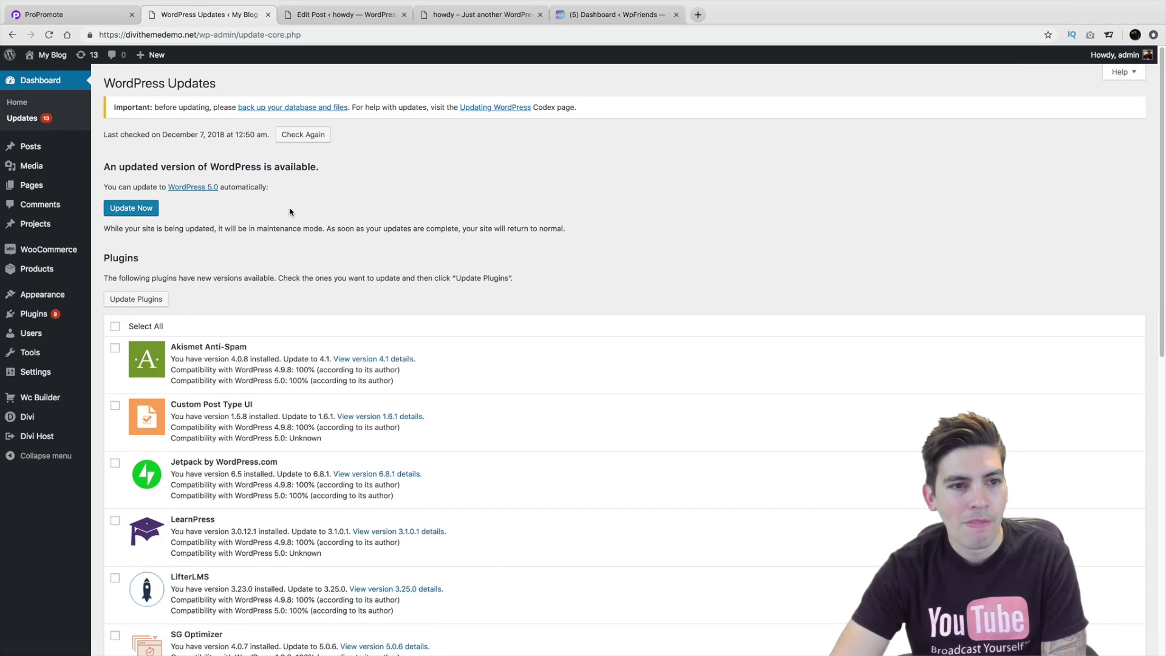
{"action": "left_click", "coordinate": [148, 209]}
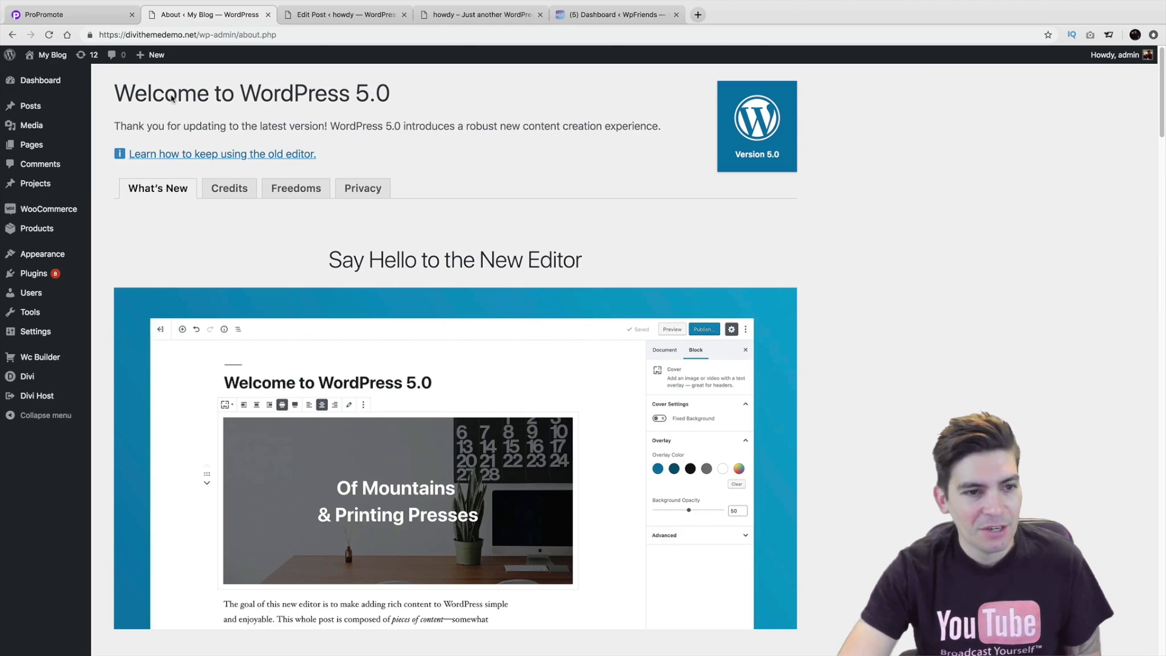
Visit the live divithemedemo.net homepage and check its layout from the header slider past the pricing plans to the FAQ section
{"action": "mouse_move", "coordinate": [53, 55]}
{"action": "left_click", "coordinate": [61, 74]}
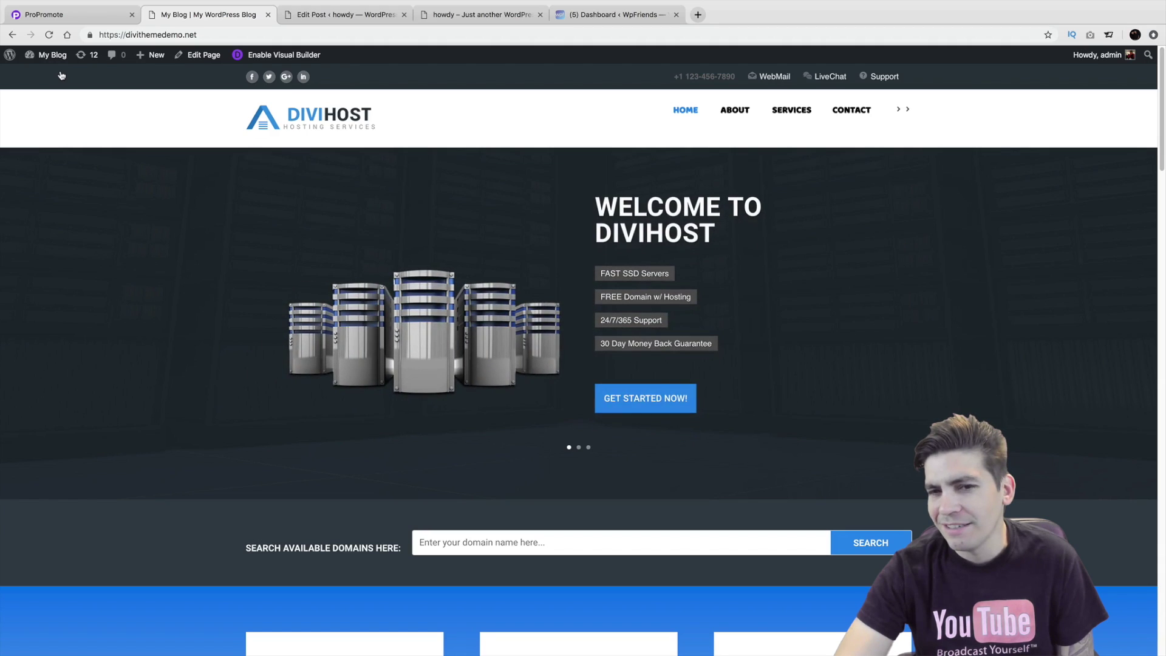
{"action": "scroll", "coordinate": [119, 198], "scroll_direction": "down", "scroll_amount": 10}
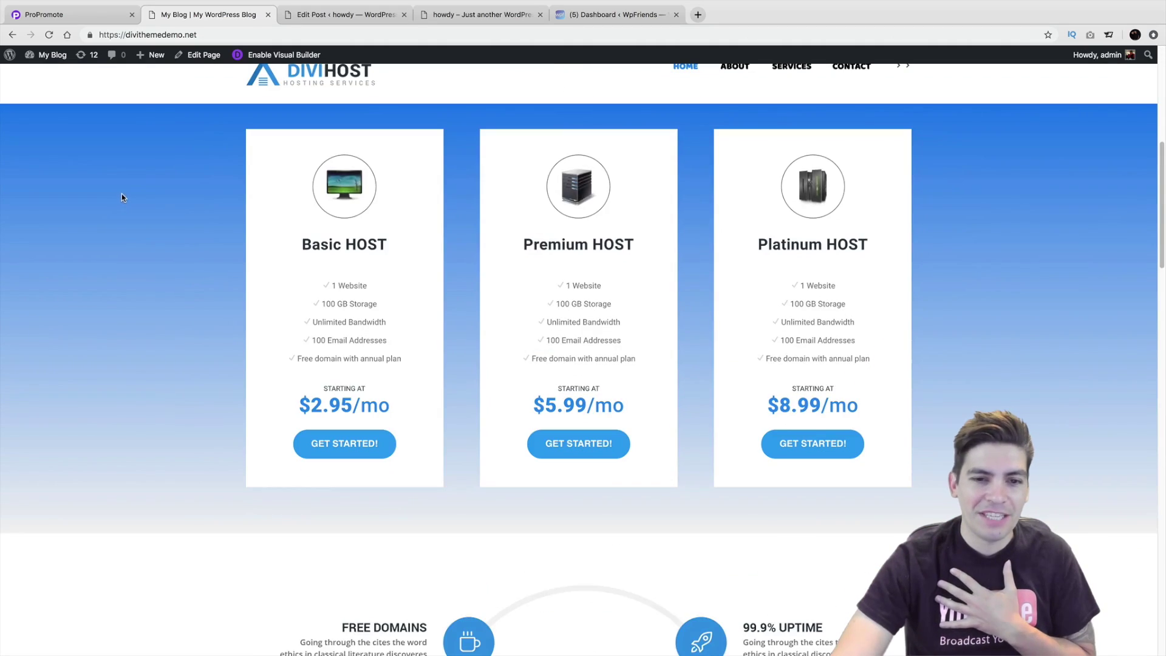
{"action": "scroll", "coordinate": [122, 194], "scroll_direction": "down", "scroll_amount": 10}
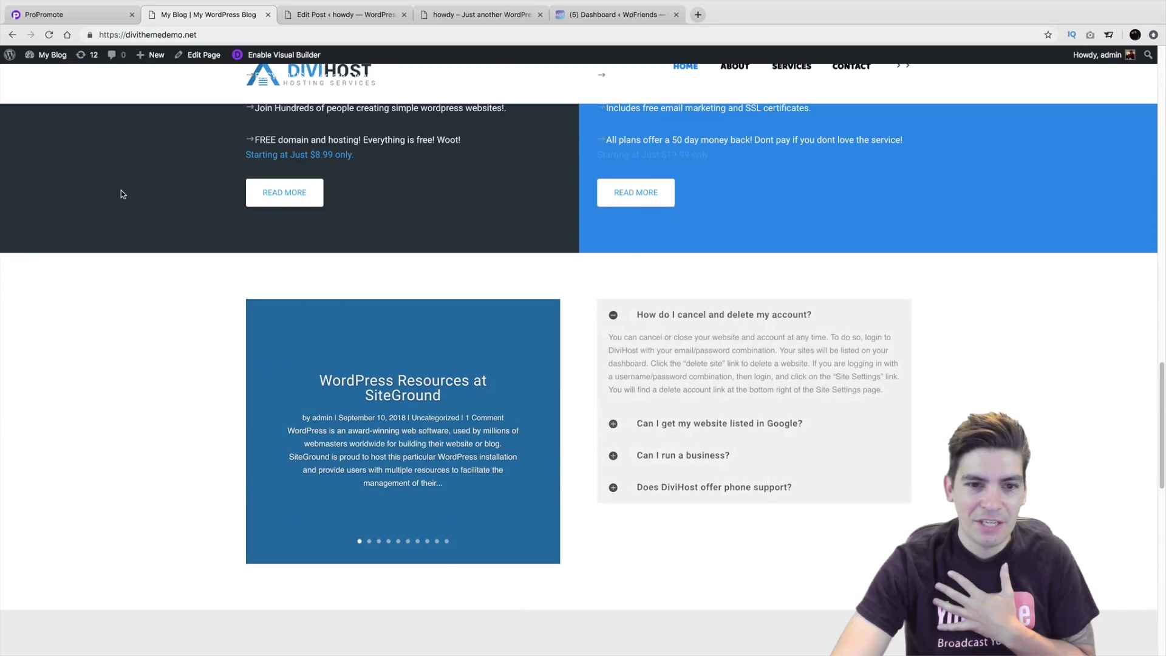
{"action": "scroll", "coordinate": [121, 193], "scroll_direction": "down", "scroll_amount": 5}
{"action": "scroll", "coordinate": [131, 182], "scroll_direction": "up", "scroll_amount": 15}
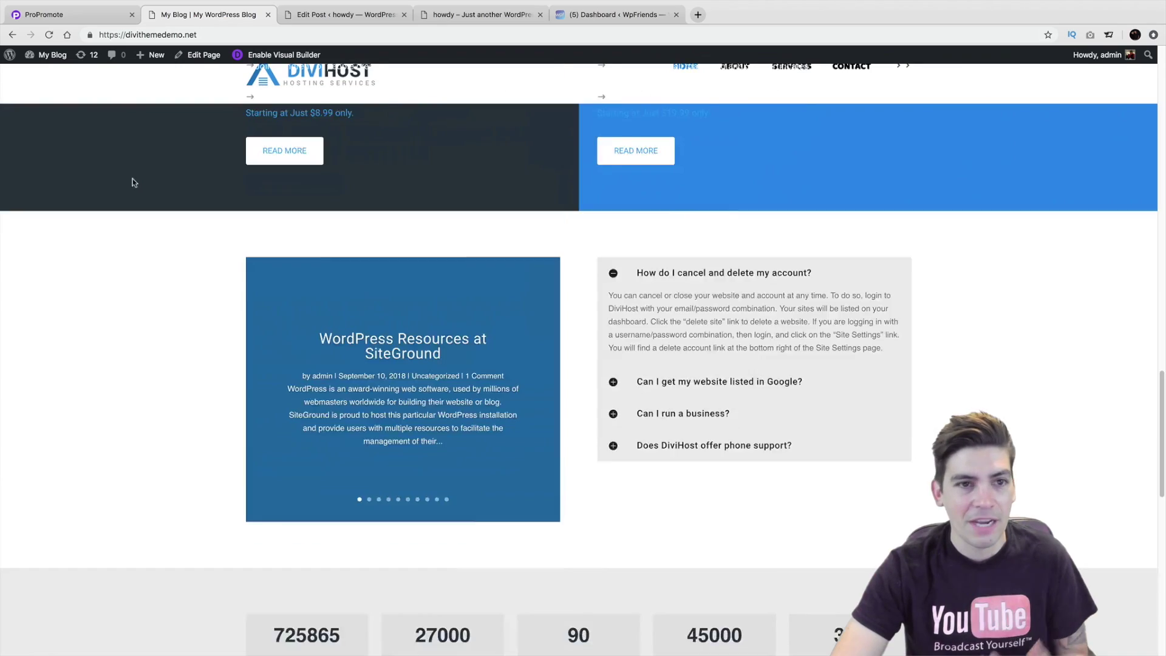
{"action": "scroll", "coordinate": [141, 176], "scroll_direction": "up", "scroll_amount": 10}
Open the Divi site's dashboard and look through its General Settings
{"action": "mouse_move", "coordinate": [52, 56]}
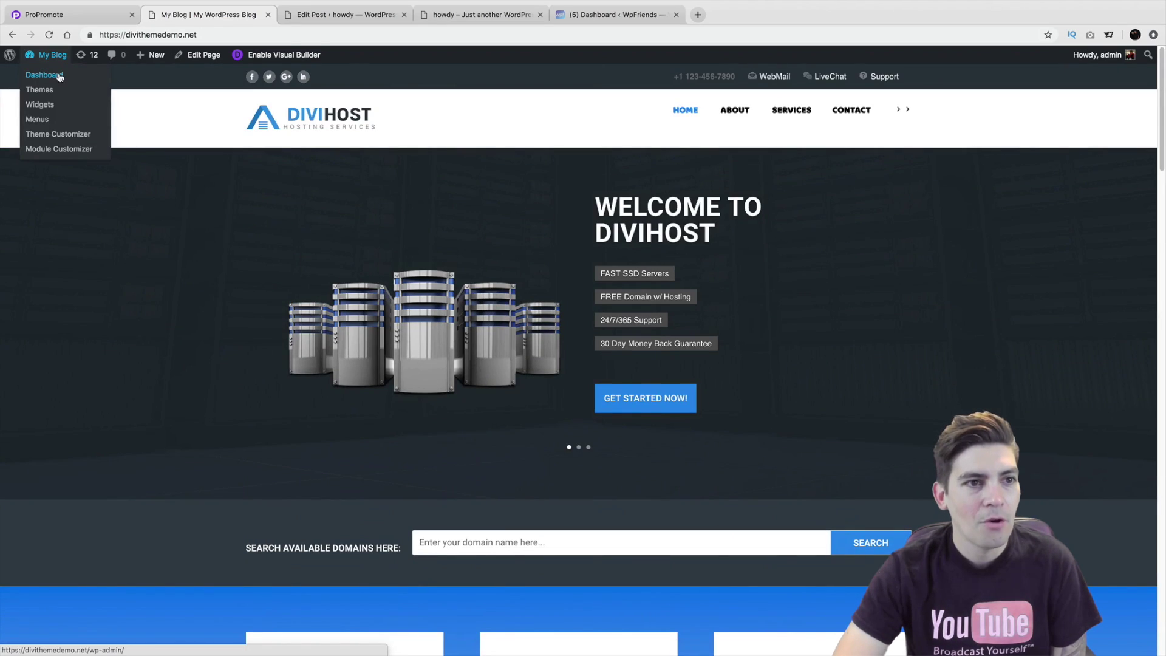
{"action": "left_click", "coordinate": [59, 76]}
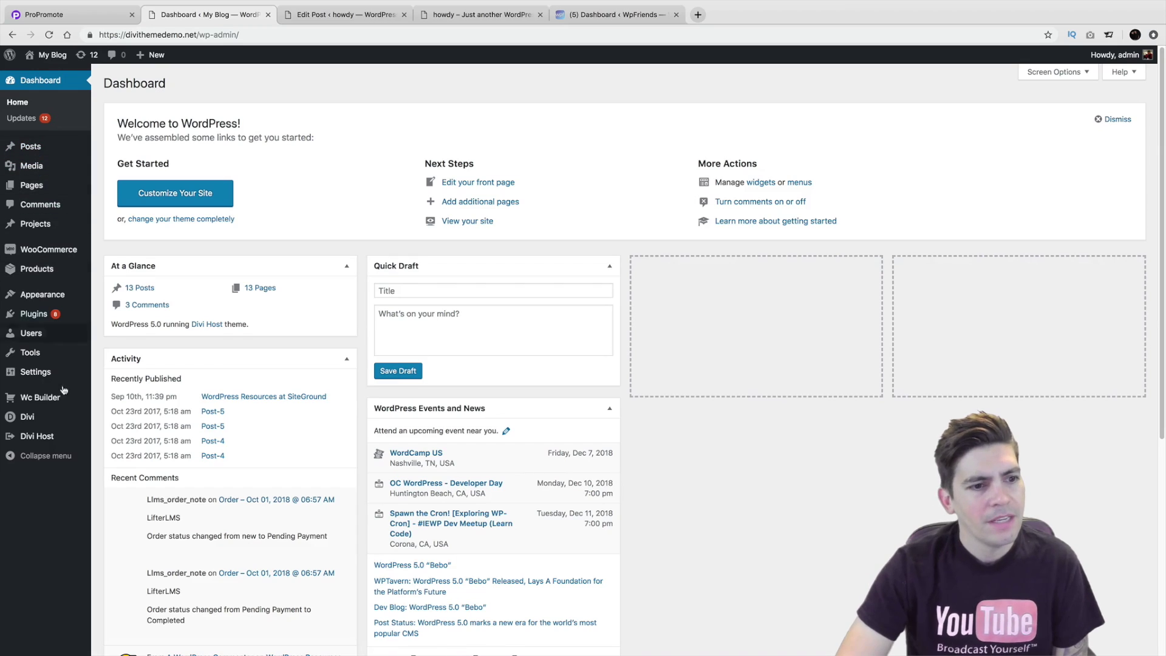
{"action": "mouse_move", "coordinate": [62, 406]}
{"action": "mouse_move", "coordinate": [59, 373]}
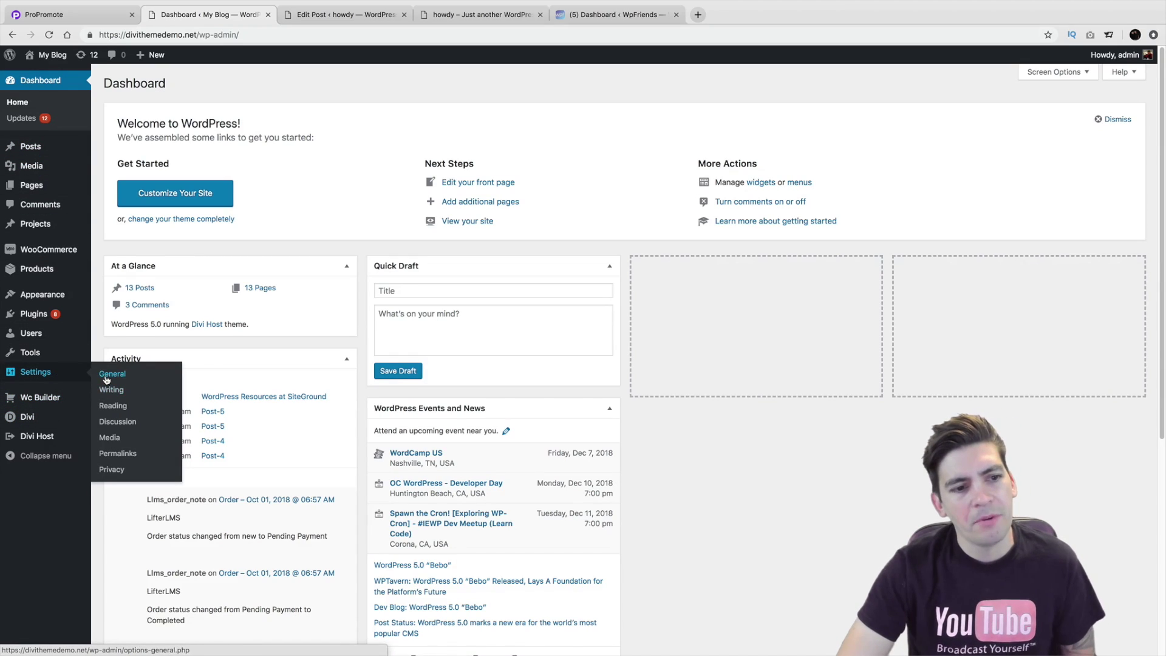
{"action": "left_click", "coordinate": [107, 377]}
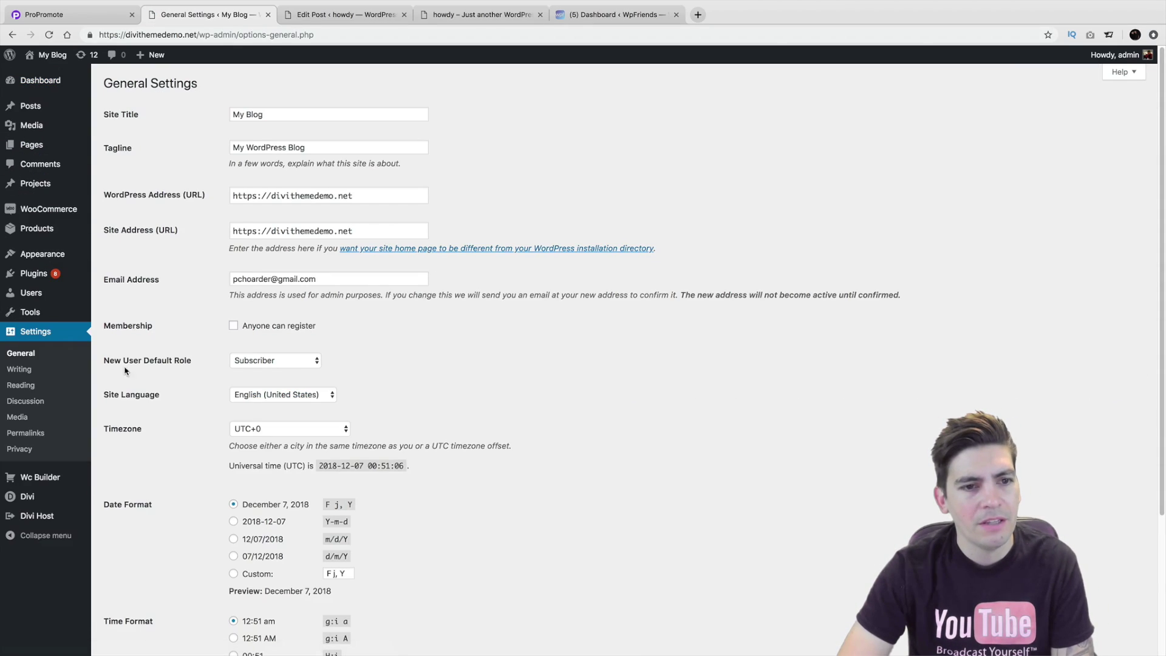
{"action": "scroll", "coordinate": [185, 387], "scroll_direction": "down", "scroll_amount": 3}
{"action": "scroll", "coordinate": [185, 388], "scroll_direction": "up", "scroll_amount": 3}
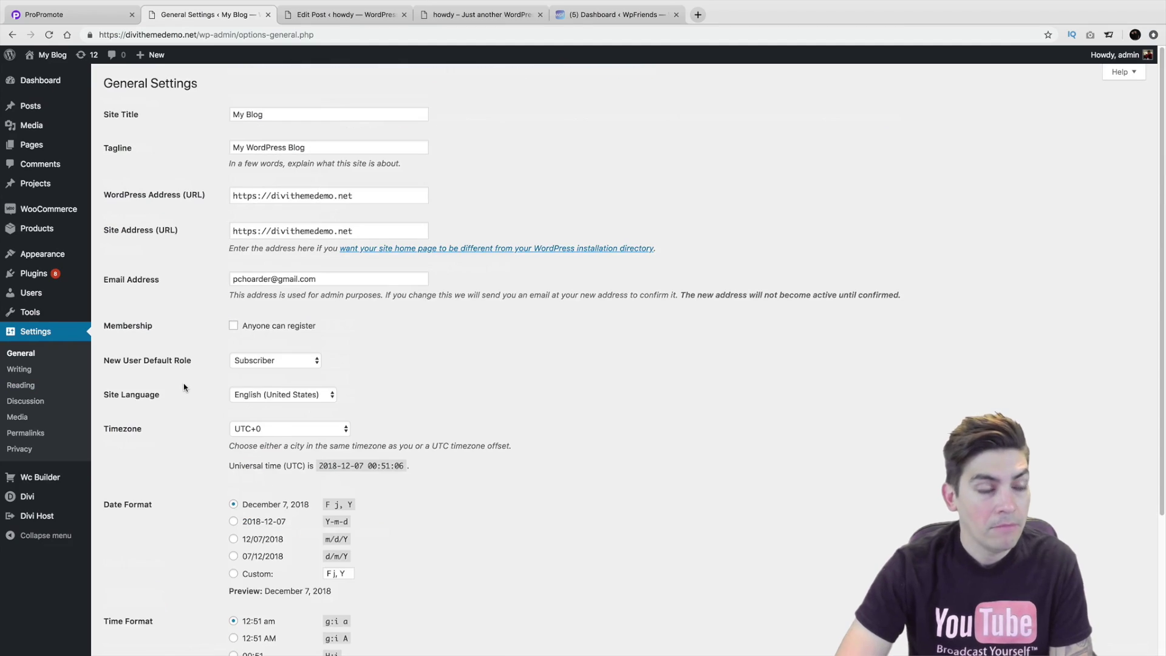
Create a new page titled "The Home Page" and publish it
{"action": "mouse_move", "coordinate": [48, 148]}
{"action": "left_click", "coordinate": [110, 152]}
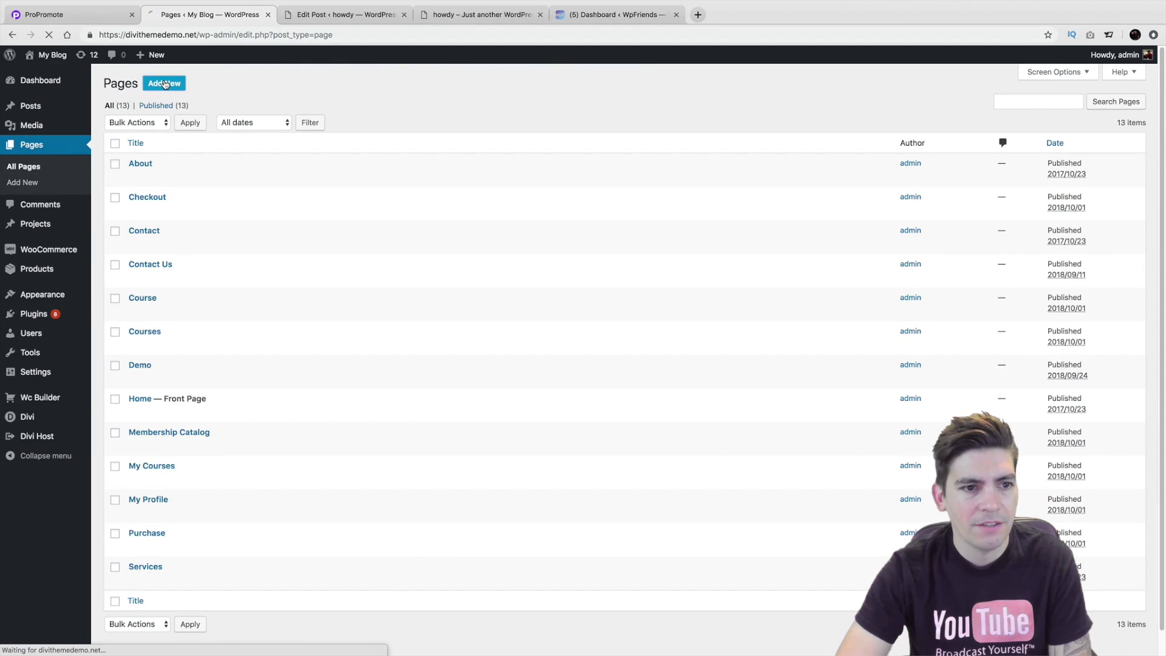
{"action": "left_click", "coordinate": [165, 84]}
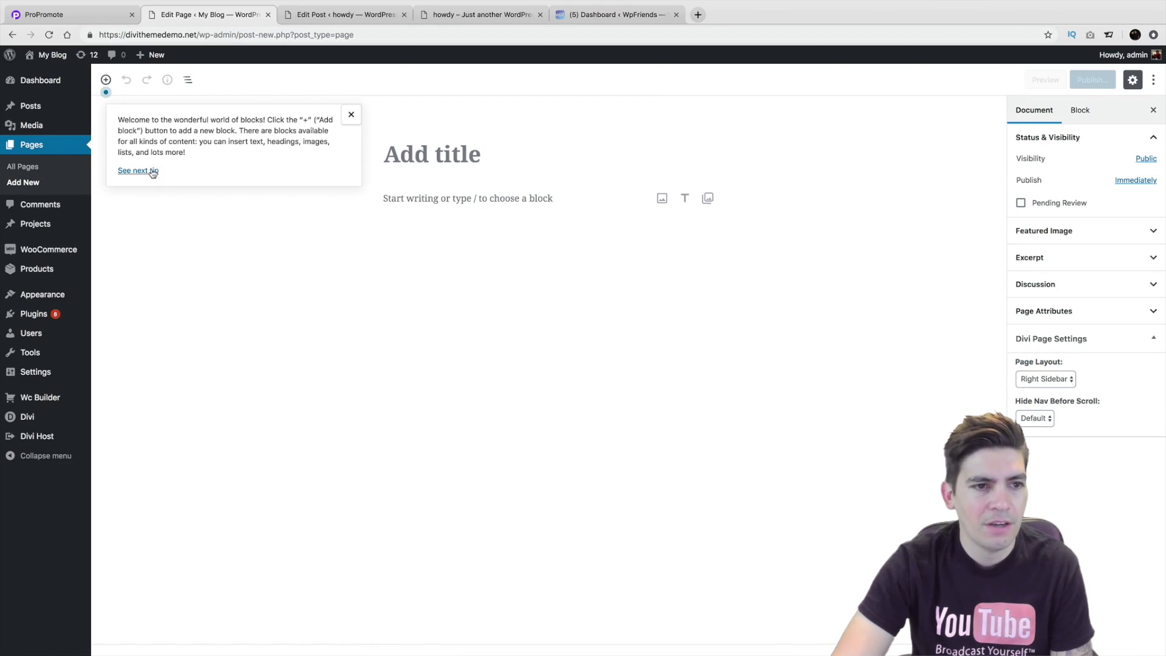
{"action": "left_click", "coordinate": [351, 115]}
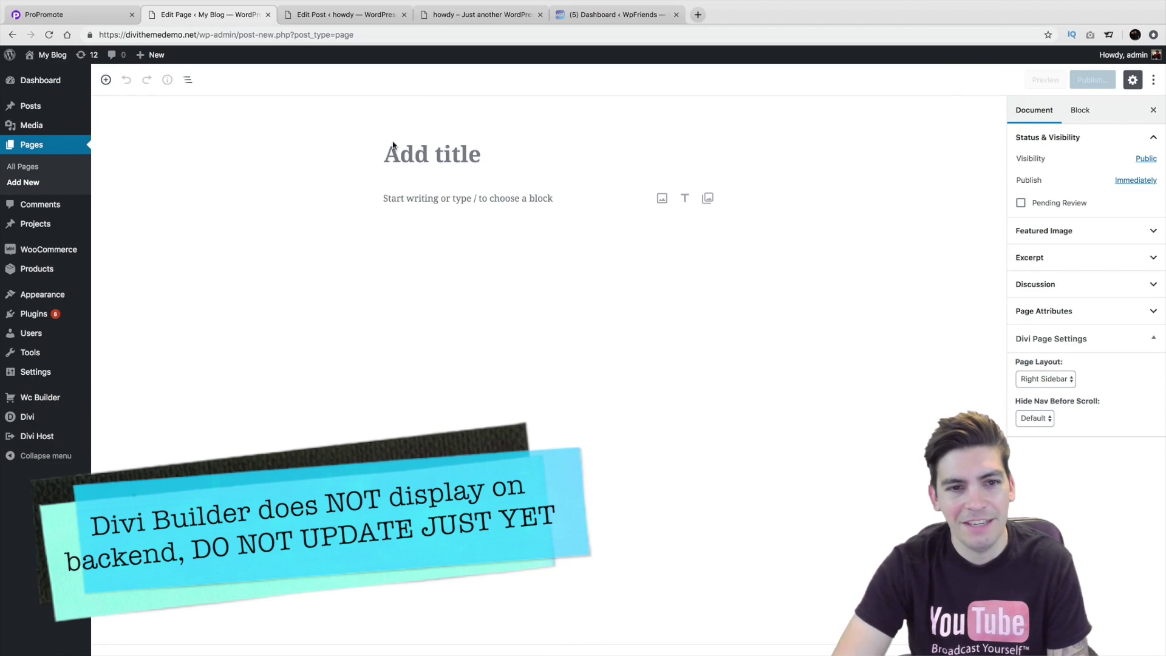
{"action": "left_click", "coordinate": [413, 161]}
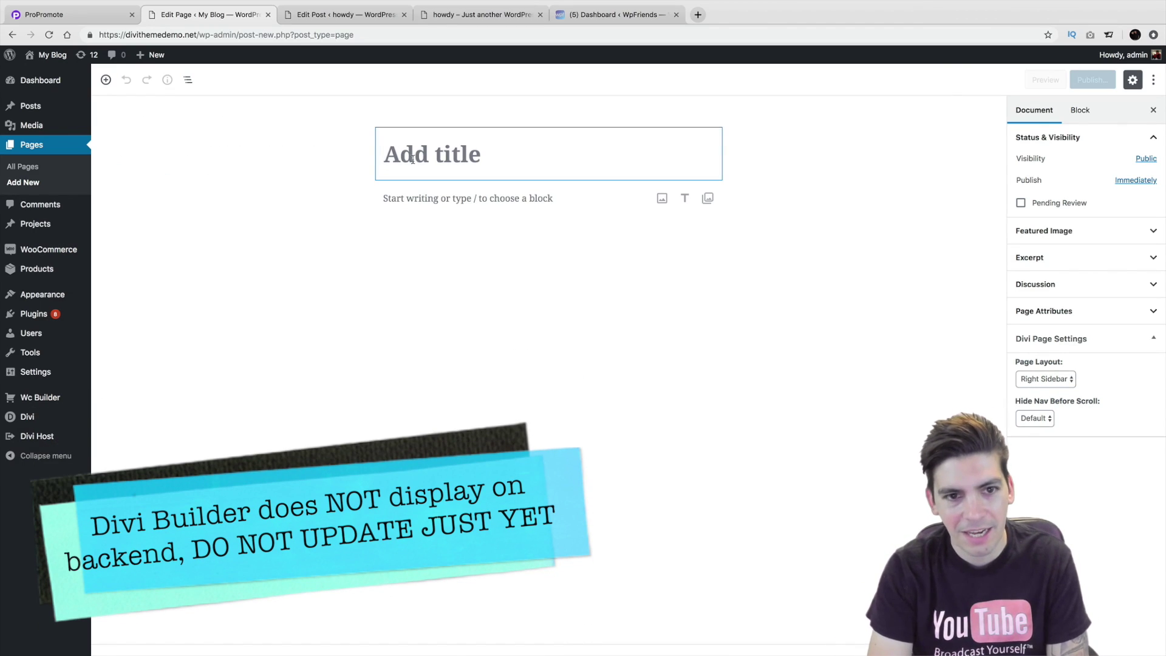
{"action": "type", "text": "The H"}
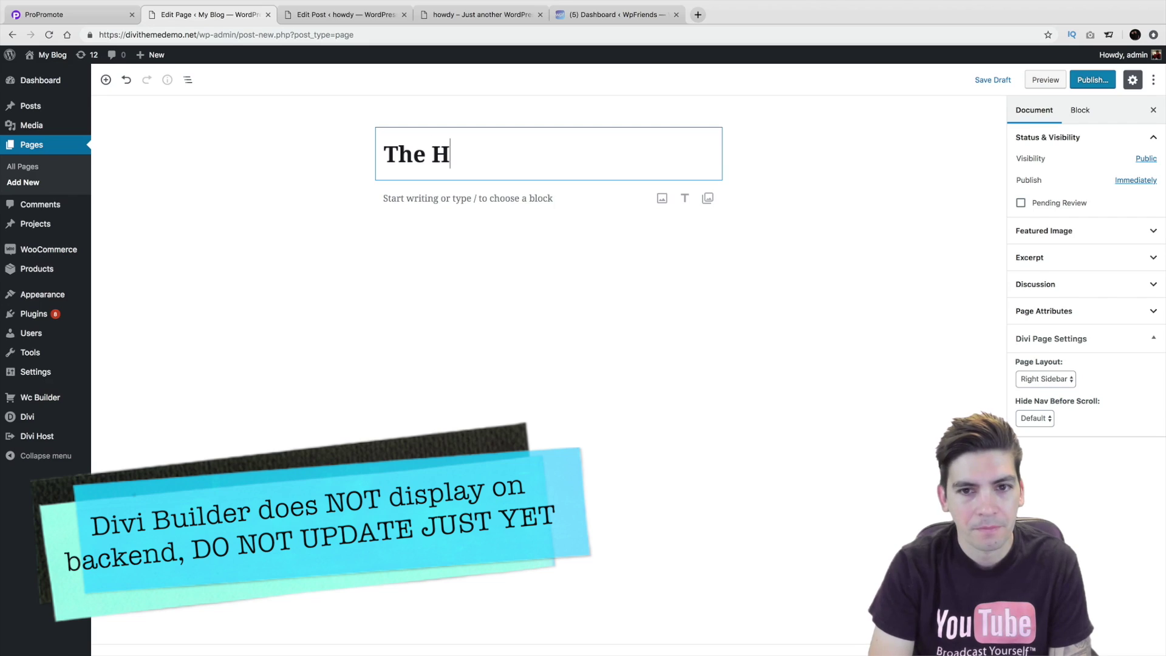
{"action": "type", "text": "ome Page"}
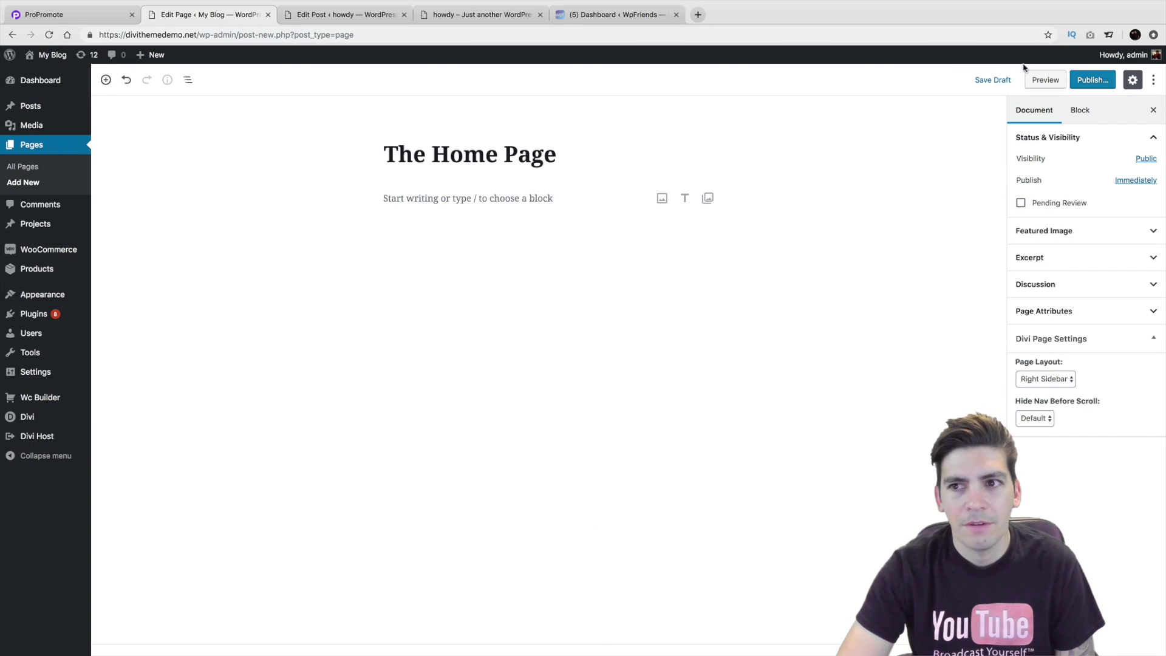
{"action": "left_click", "coordinate": [1097, 85]}
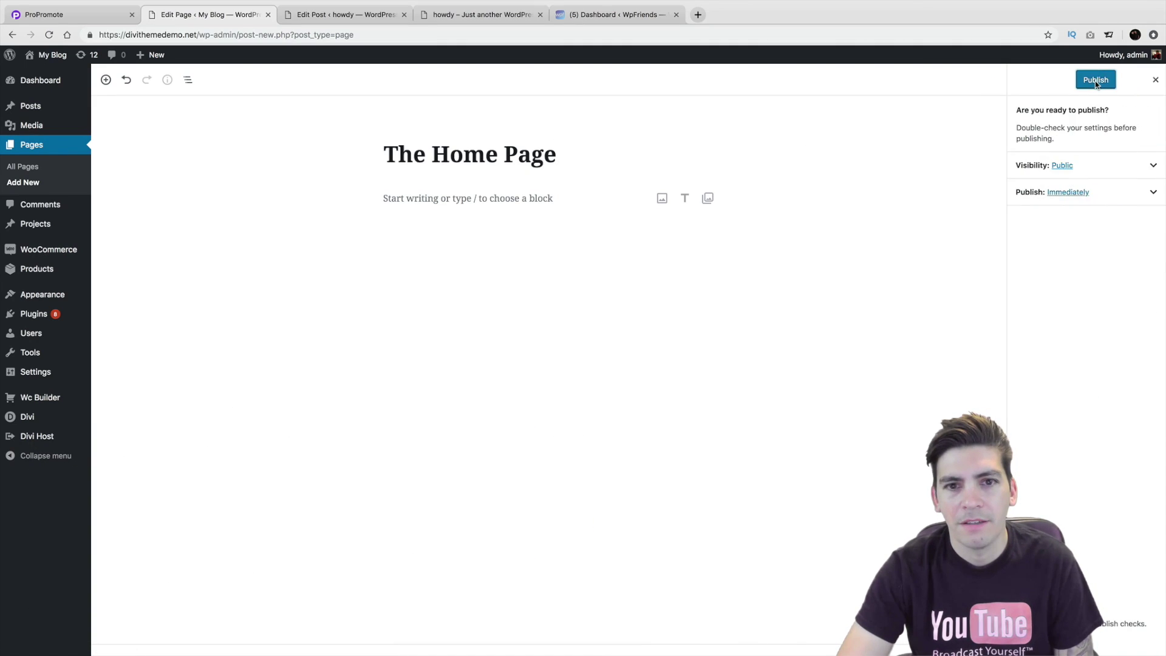
{"action": "left_click", "coordinate": [1096, 81]}
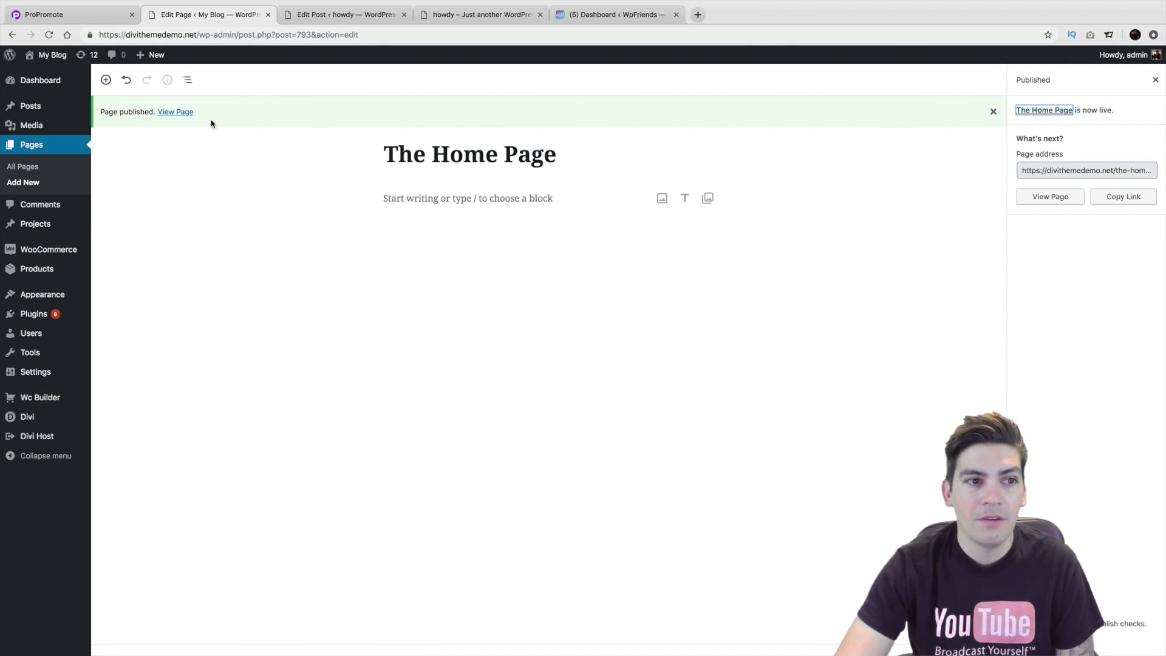
View the published page, and check its block editor for a Divi Builder option
{"action": "left_click", "coordinate": [181, 114]}
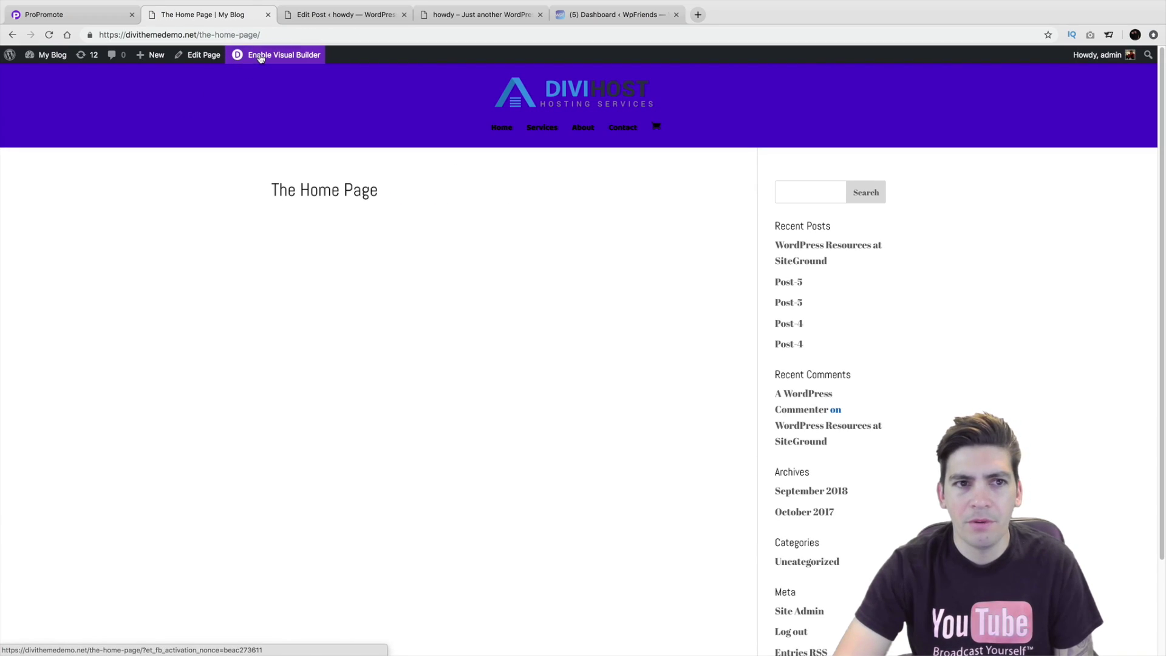
{"action": "left_click", "coordinate": [208, 58]}
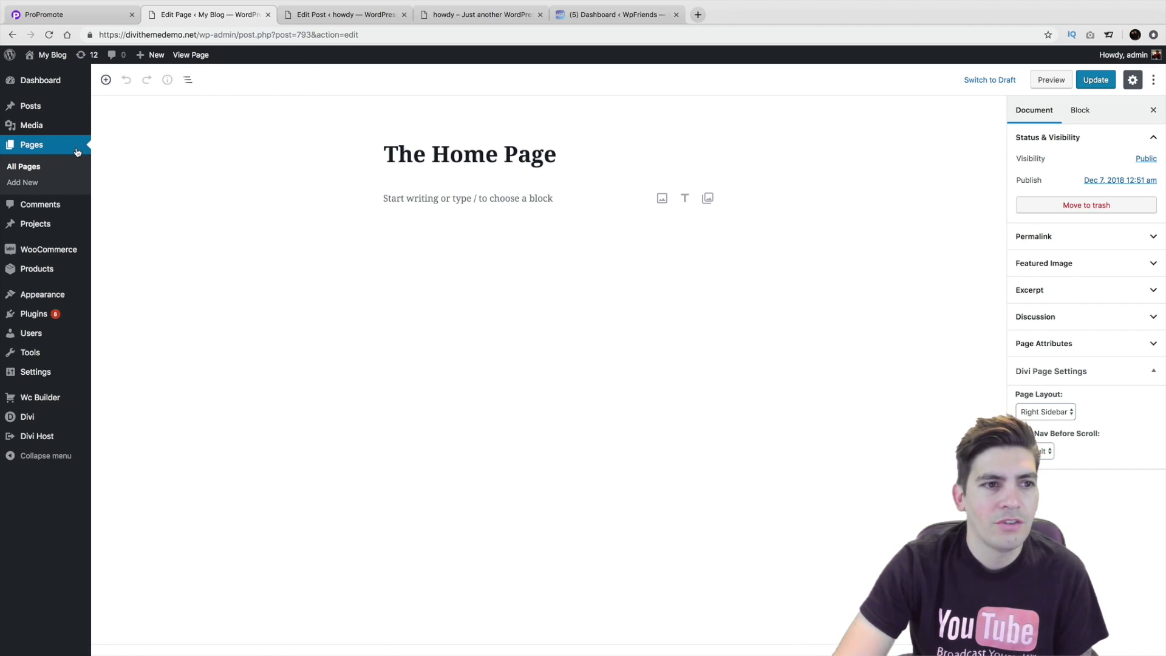
{"action": "left_click", "coordinate": [194, 54]}
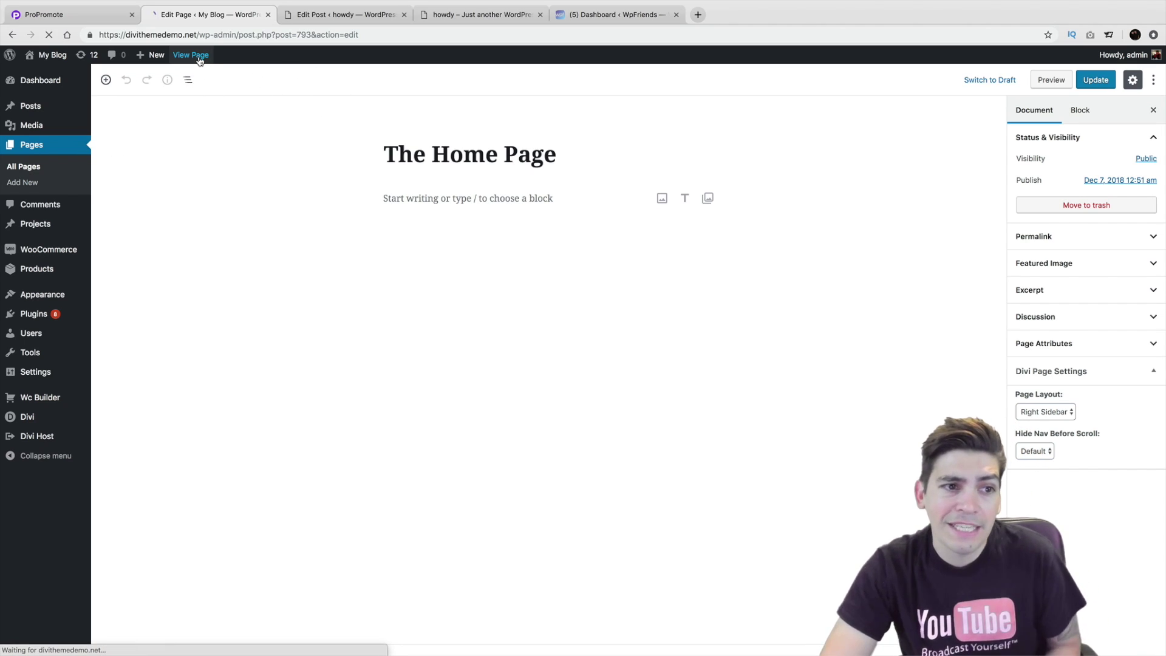
Launch the Divi Visual Builder on The Home Page, and open the premade layout library and dismiss it
{"action": "left_click", "coordinate": [257, 63]}
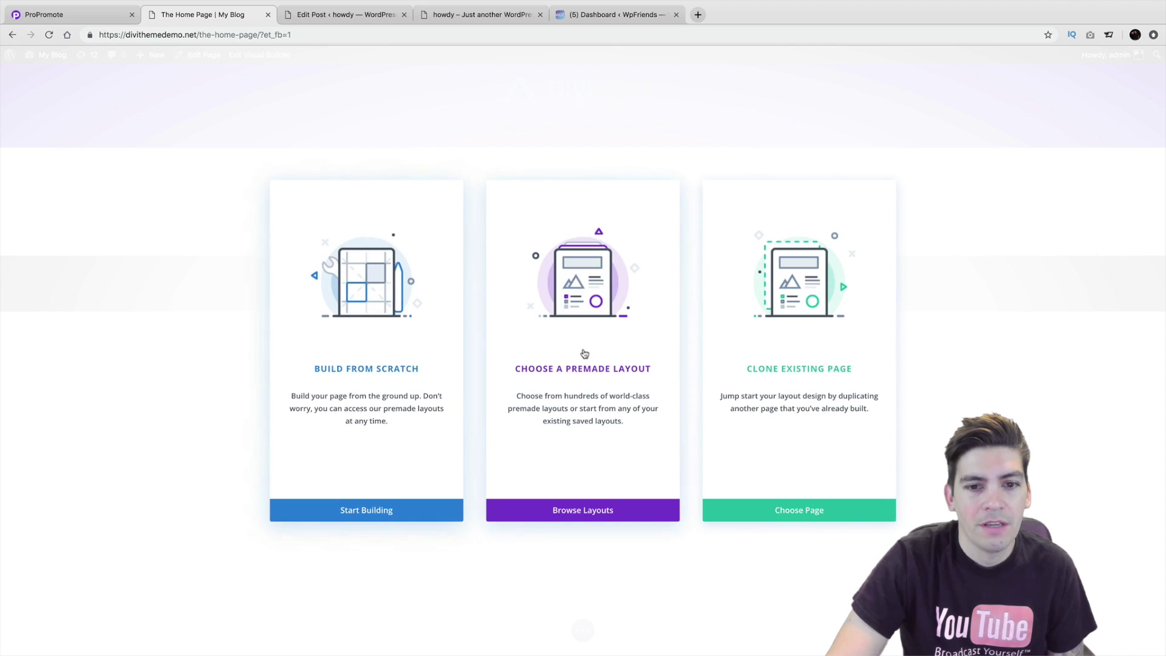
{"action": "left_click", "coordinate": [556, 349]}
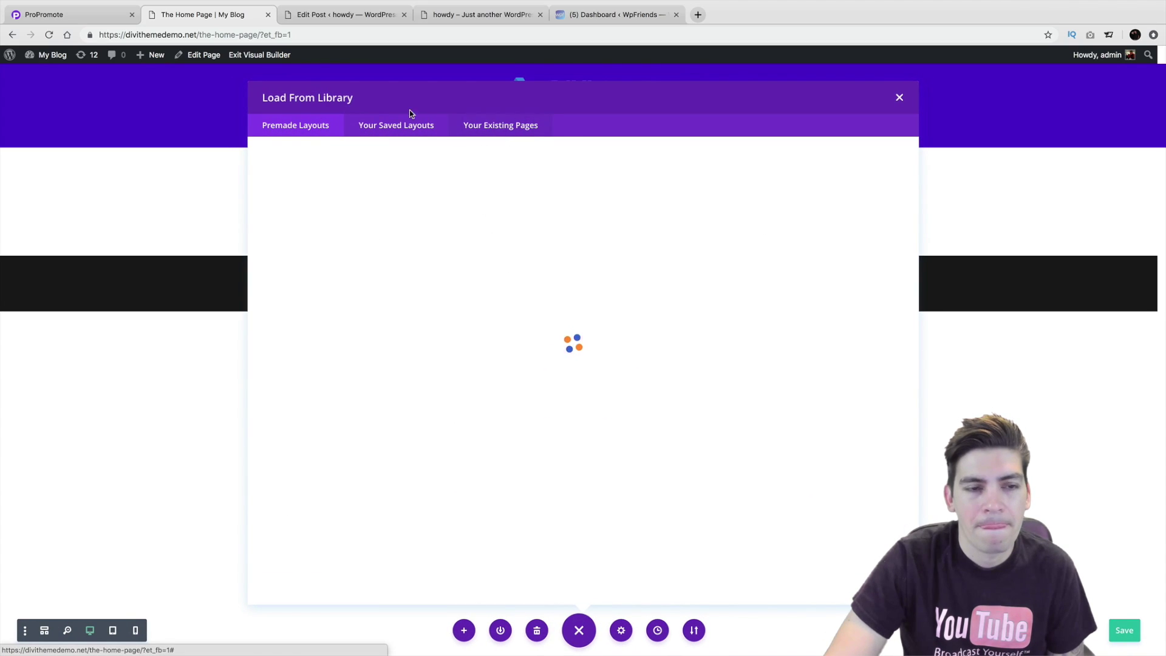
{"action": "left_click", "coordinate": [900, 98]}
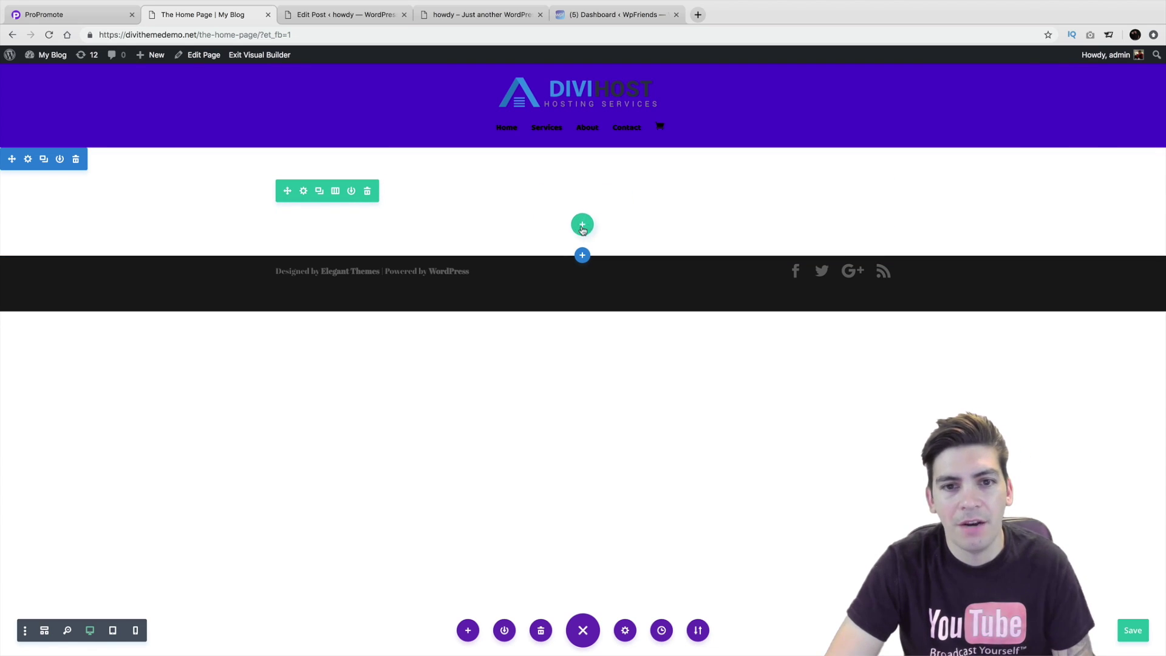
Give the page's row a three-column layout and insert a Blurb module with default content in each column
{"action": "left_click", "coordinate": [335, 191]}
{"action": "left_click", "coordinate": [406, 258]}
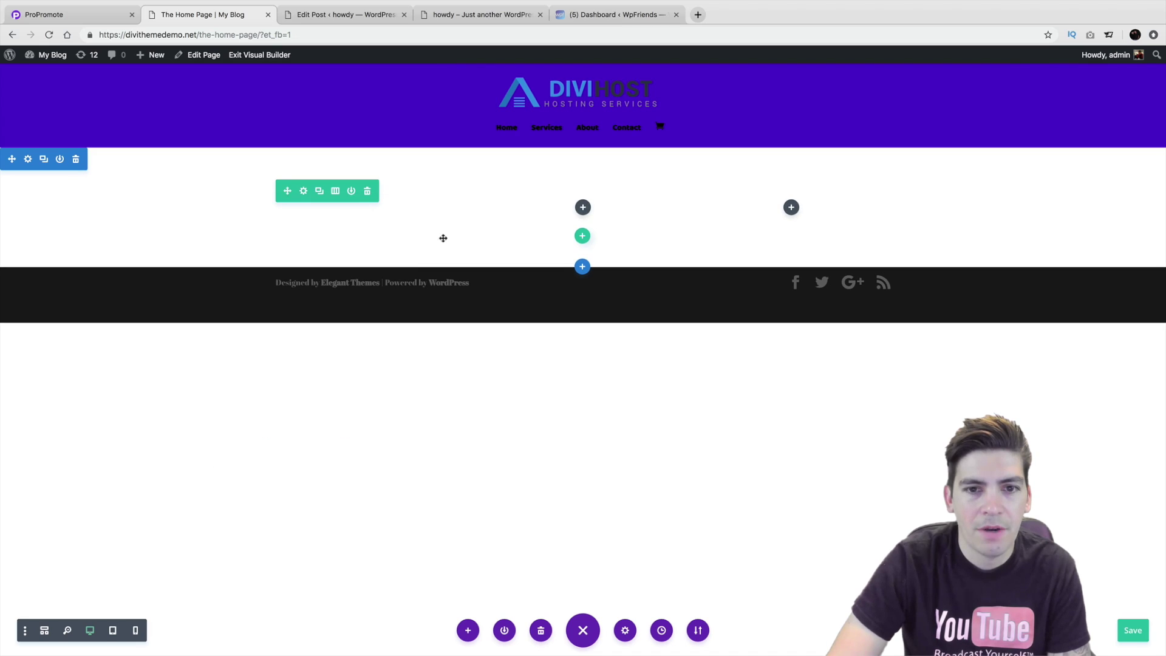
{"action": "left_click", "coordinate": [583, 207]}
{"action": "left_click", "coordinate": [539, 413]}
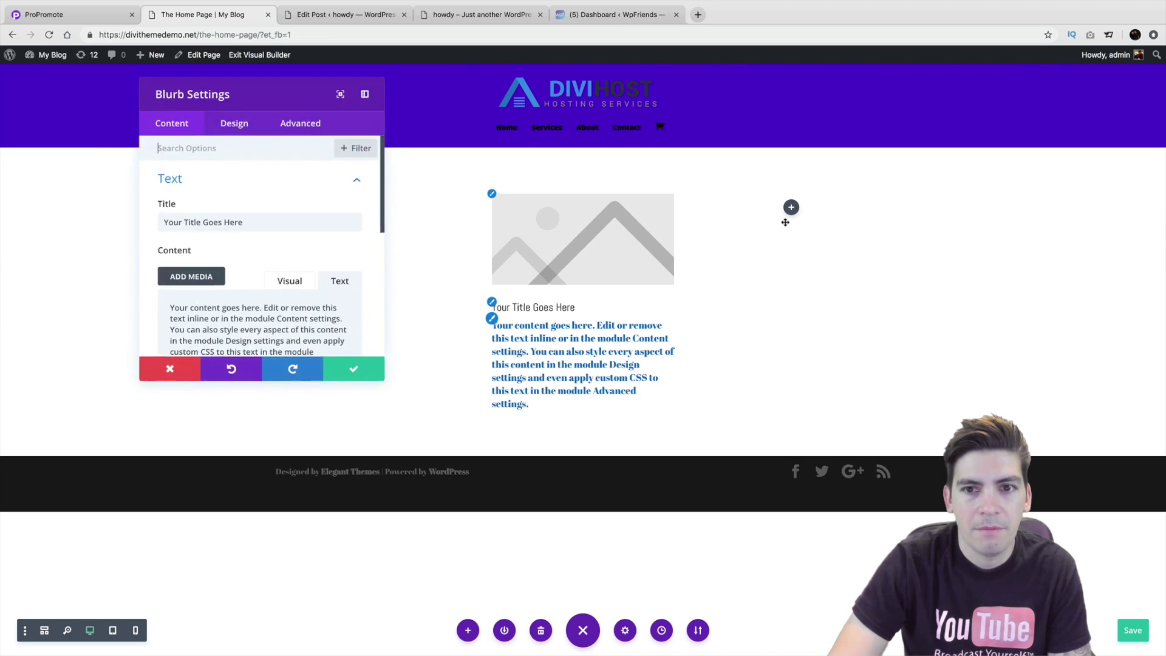
{"action": "left_click", "coordinate": [792, 207]}
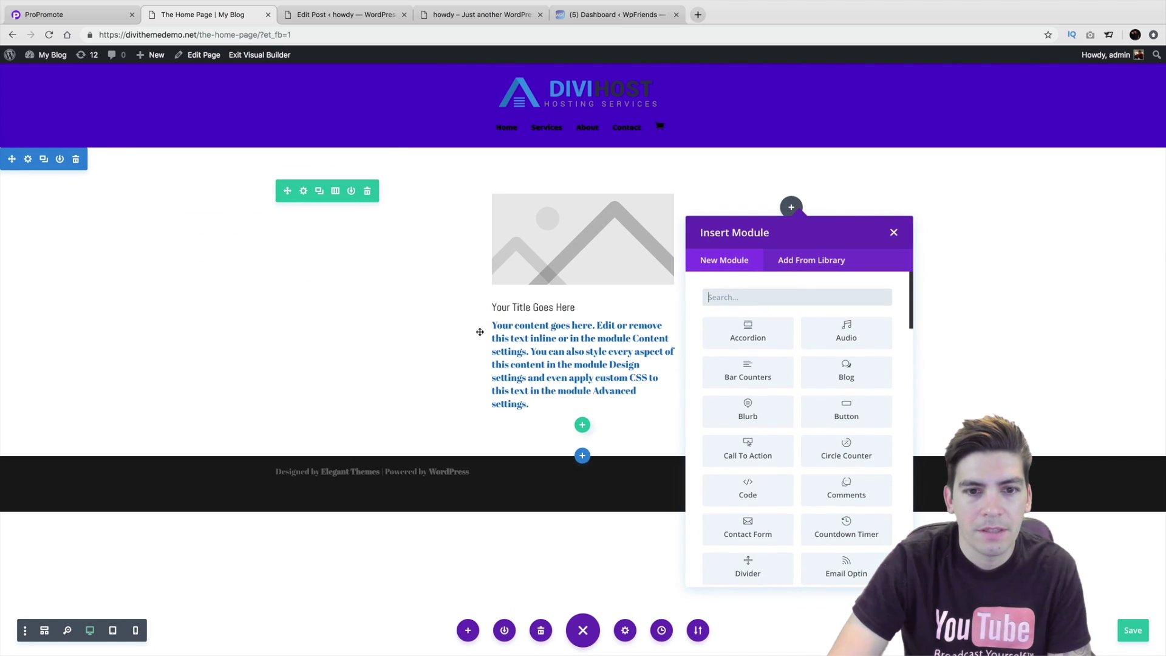
{"action": "left_click", "coordinate": [753, 413]}
{"action": "left_click", "coordinate": [344, 361]}
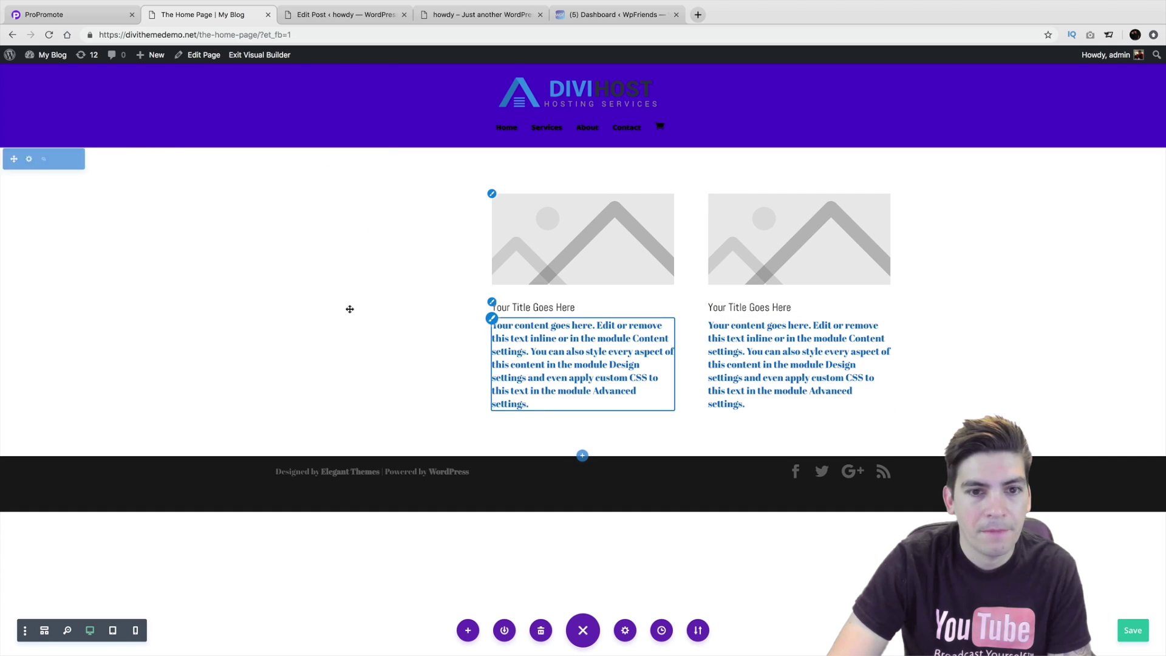
{"action": "left_click", "coordinate": [366, 225]}
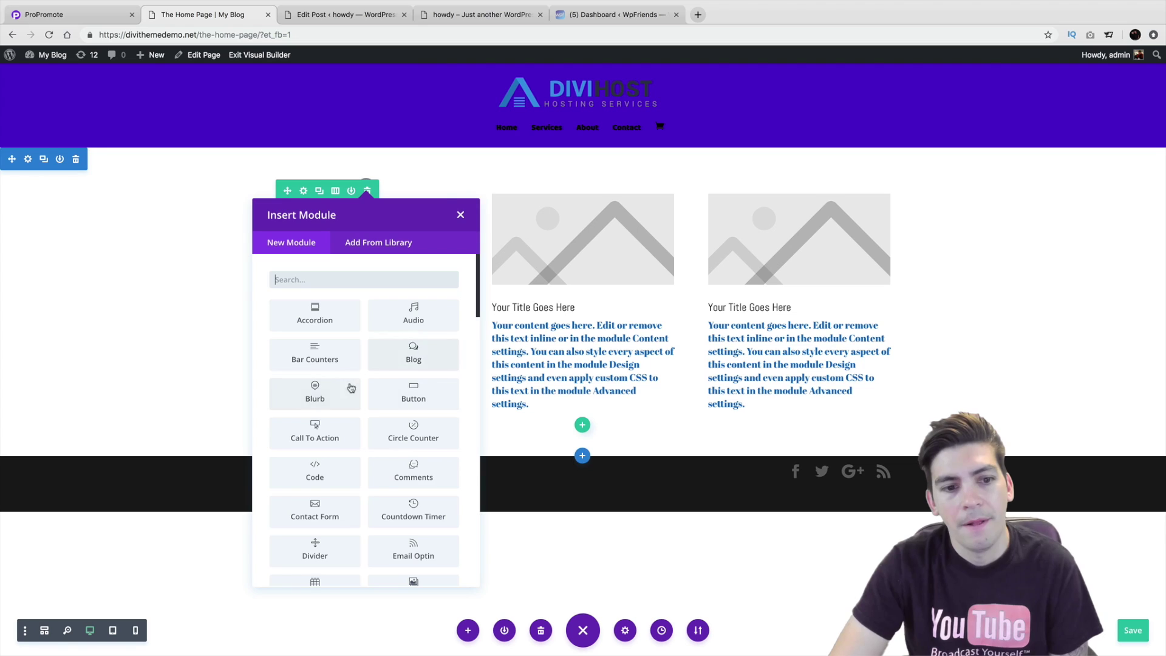
{"action": "left_click", "coordinate": [315, 394]}
{"action": "left_click", "coordinate": [344, 362]}
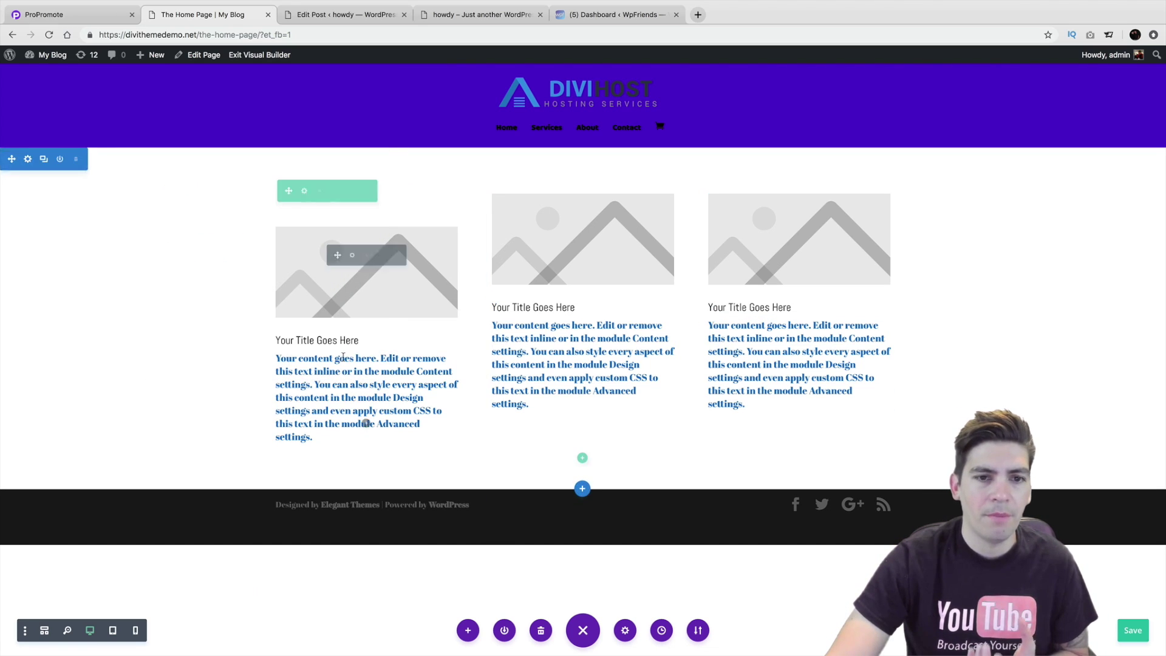
Save the three-column page and exit the Visual Builder
{"action": "left_click", "coordinate": [399, 201]}
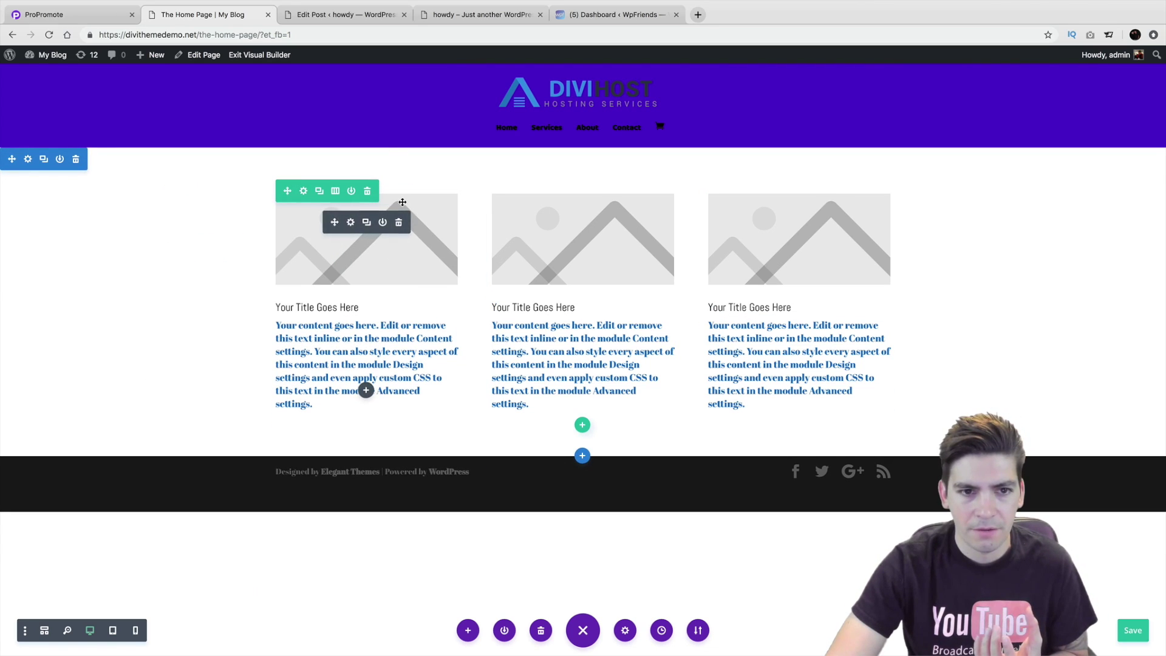
{"action": "left_click", "coordinate": [1128, 630]}
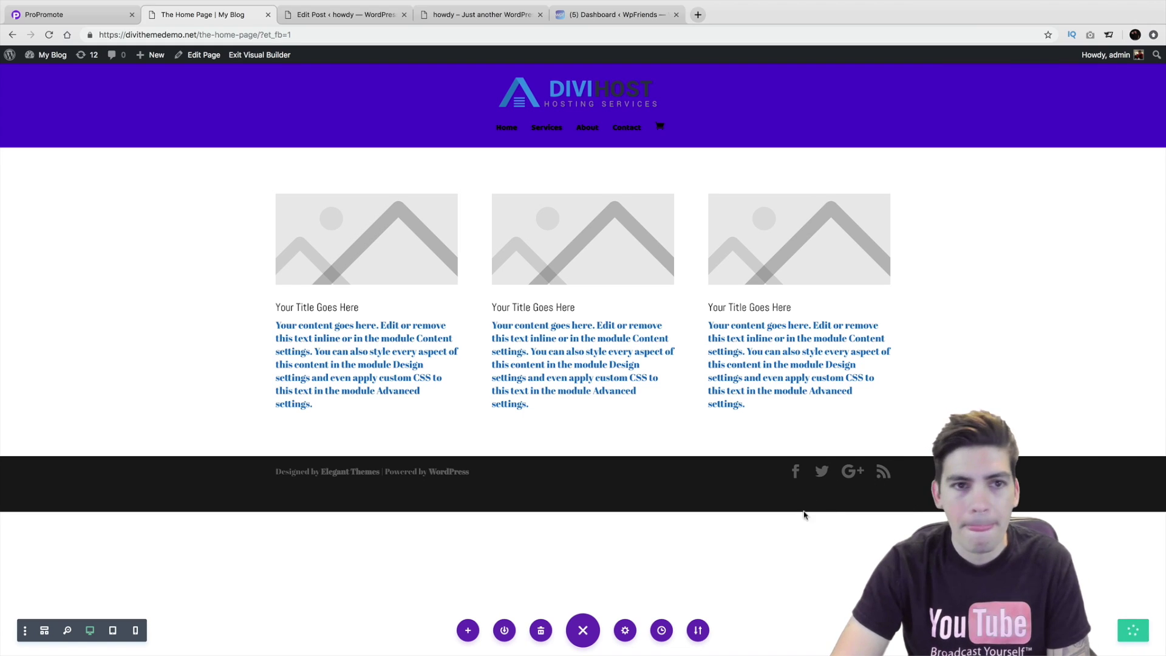
{"action": "left_click", "coordinate": [275, 56]}
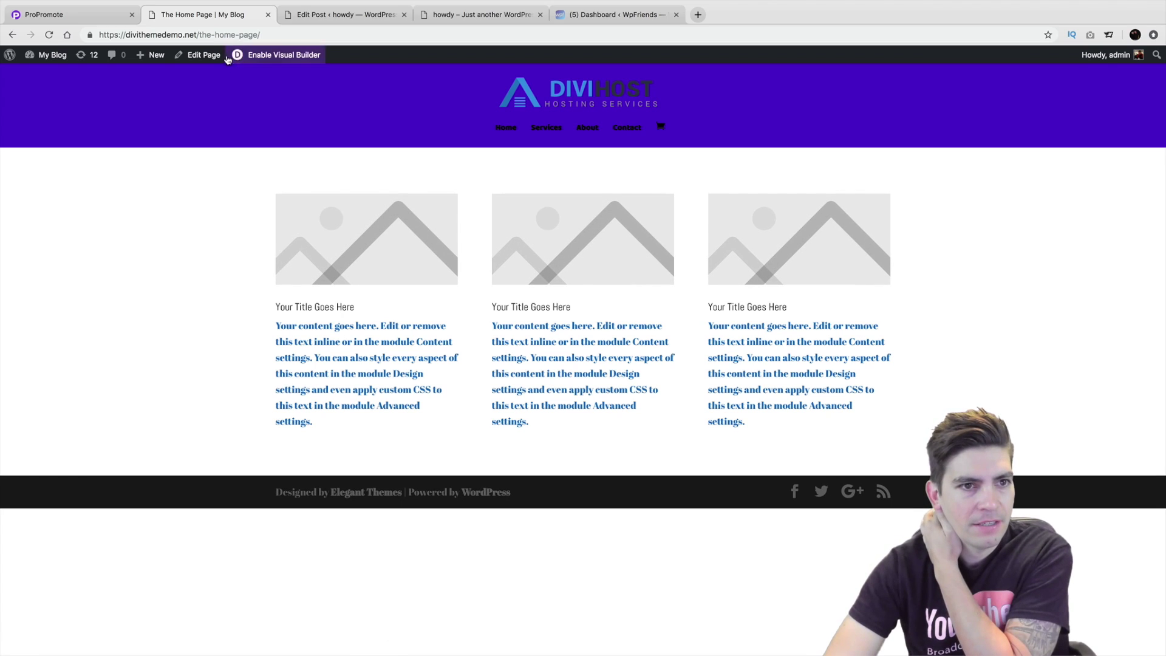
Reopen The Home Page in the block editor, inspect the Classic block's options and compare the content with the live page
{"action": "left_click", "coordinate": [206, 56]}
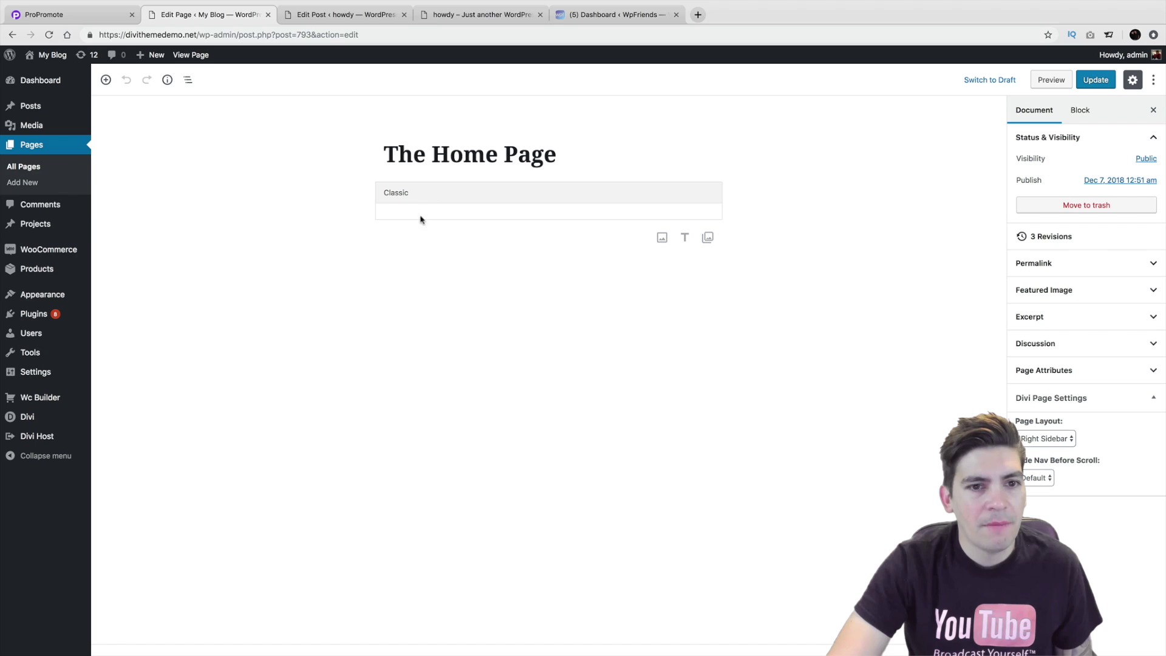
{"action": "left_click", "coordinate": [459, 201]}
{"action": "left_click", "coordinate": [712, 193]}
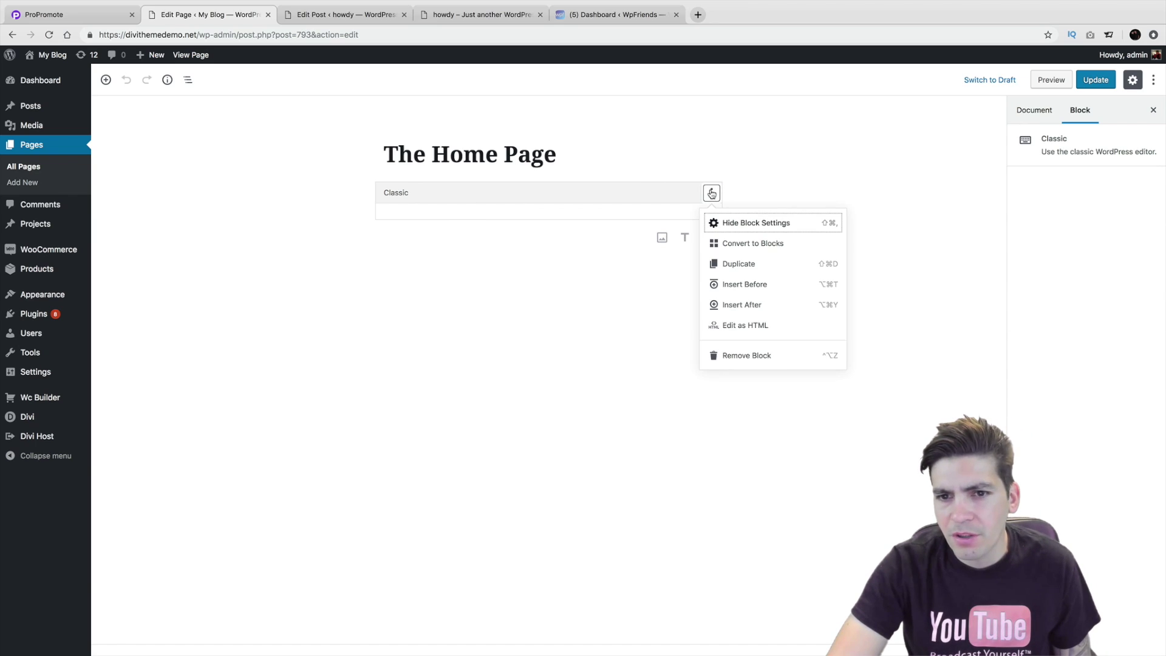
{"action": "left_click", "coordinate": [716, 185]}
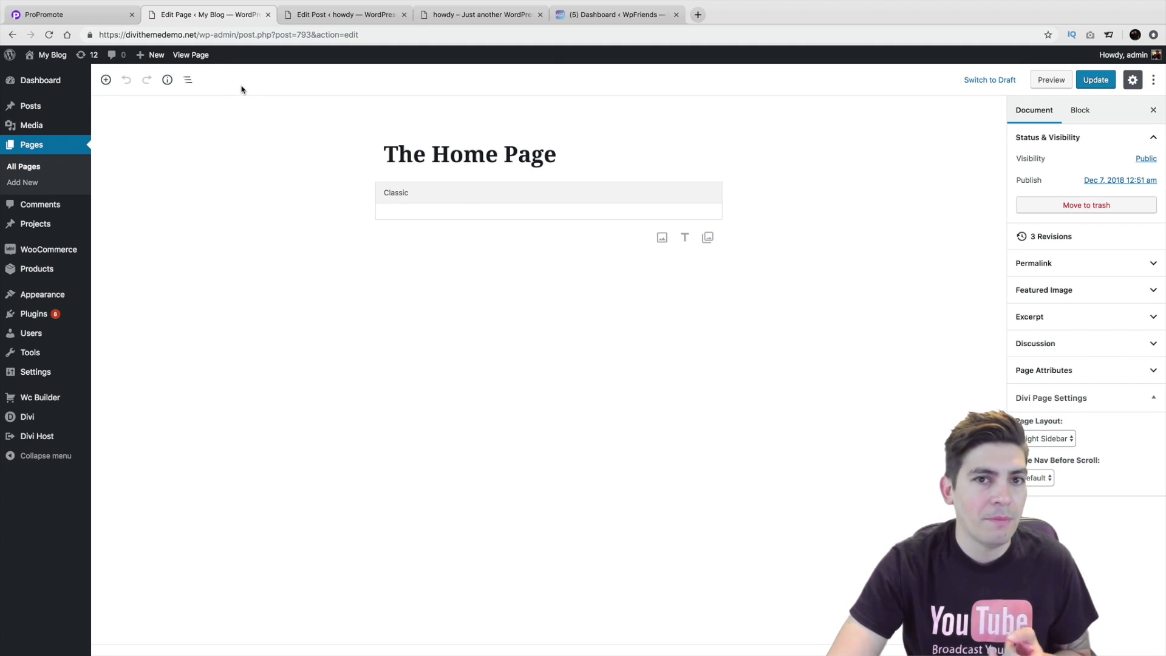
{"action": "left_click", "coordinate": [191, 54]}
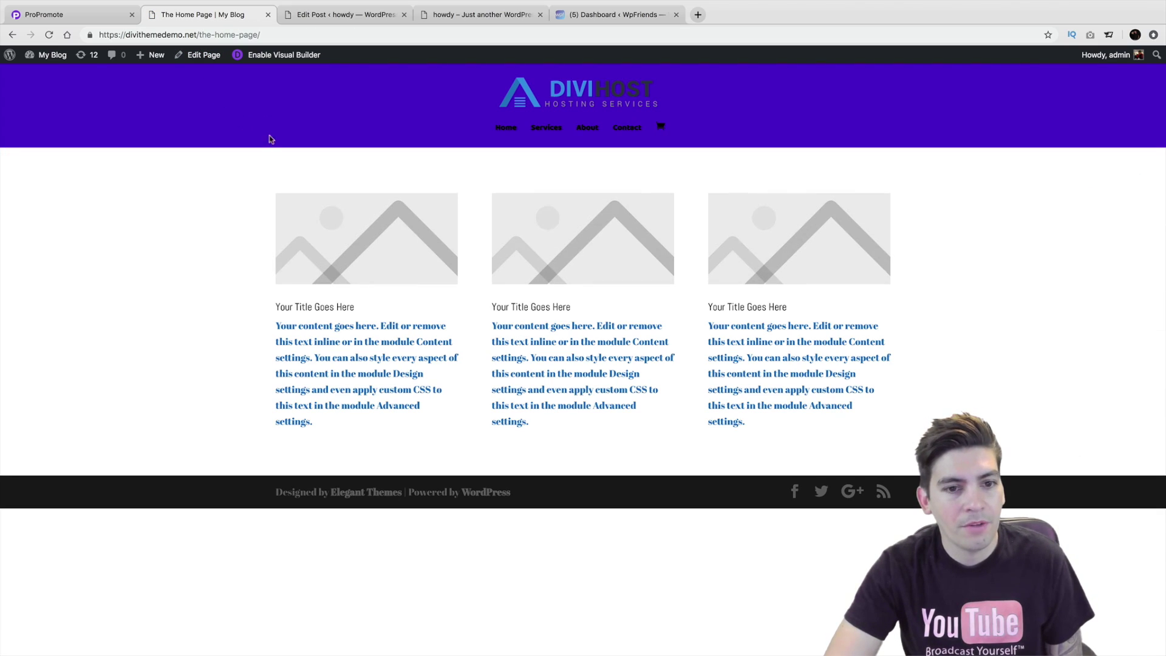
{"action": "left_click", "coordinate": [12, 35]}
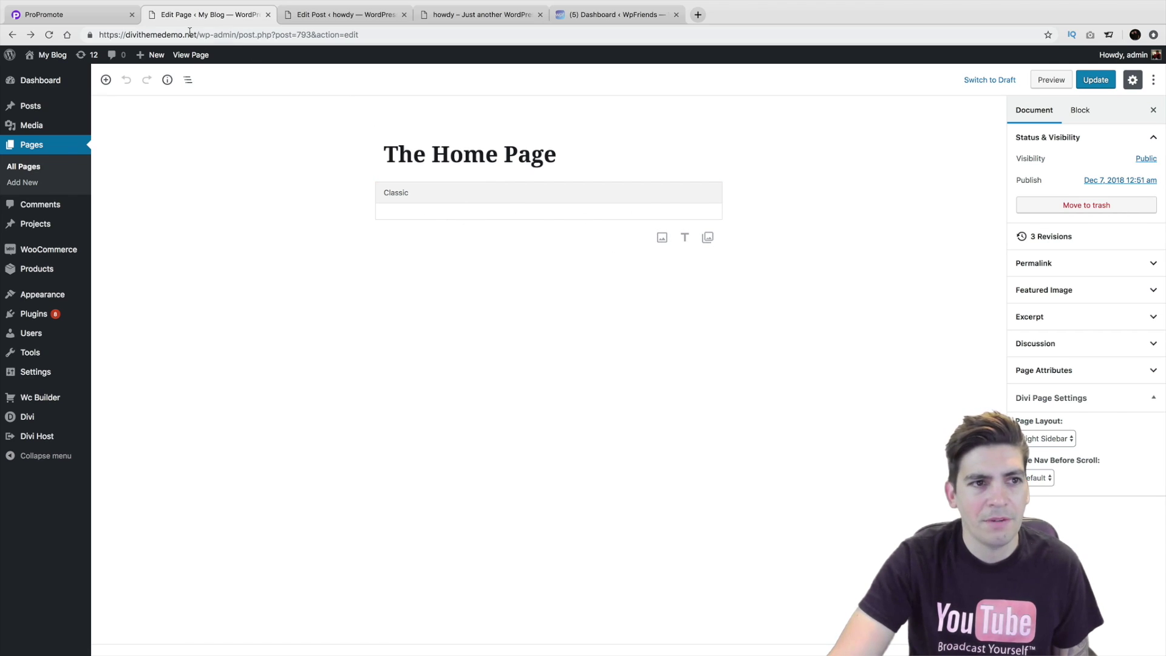
Open the ProPromote site's dashboard, hide the Elementor review notice and update the site to WordPress 5.0
{"action": "left_click", "coordinate": [87, 18]}
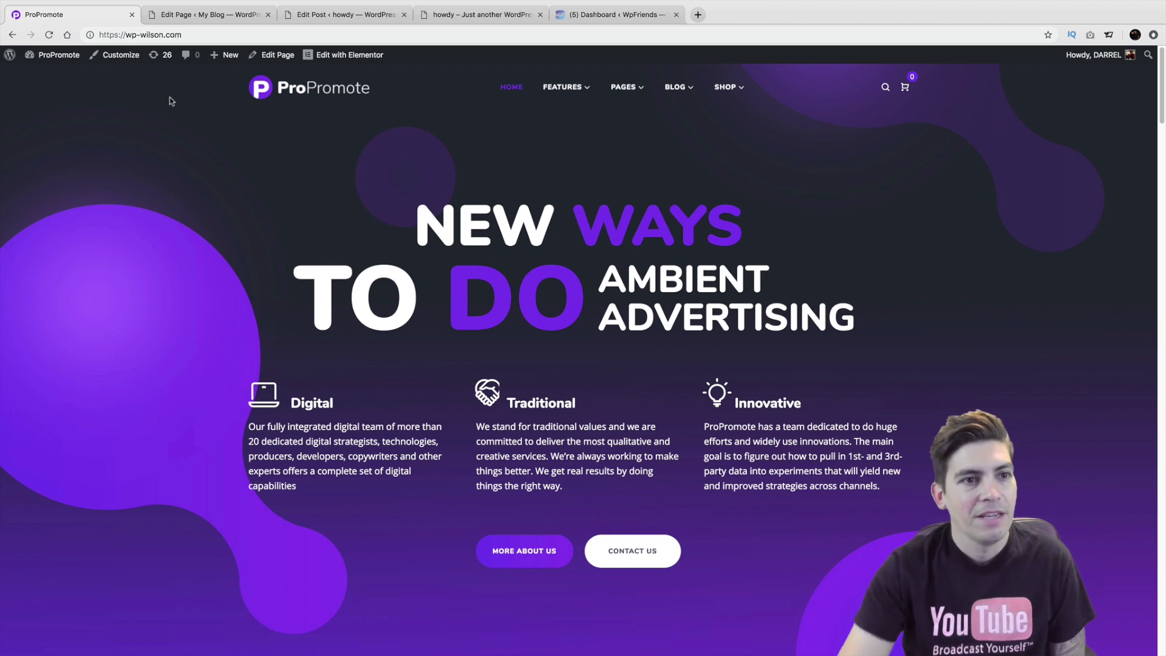
{"action": "left_click", "coordinate": [52, 54]}
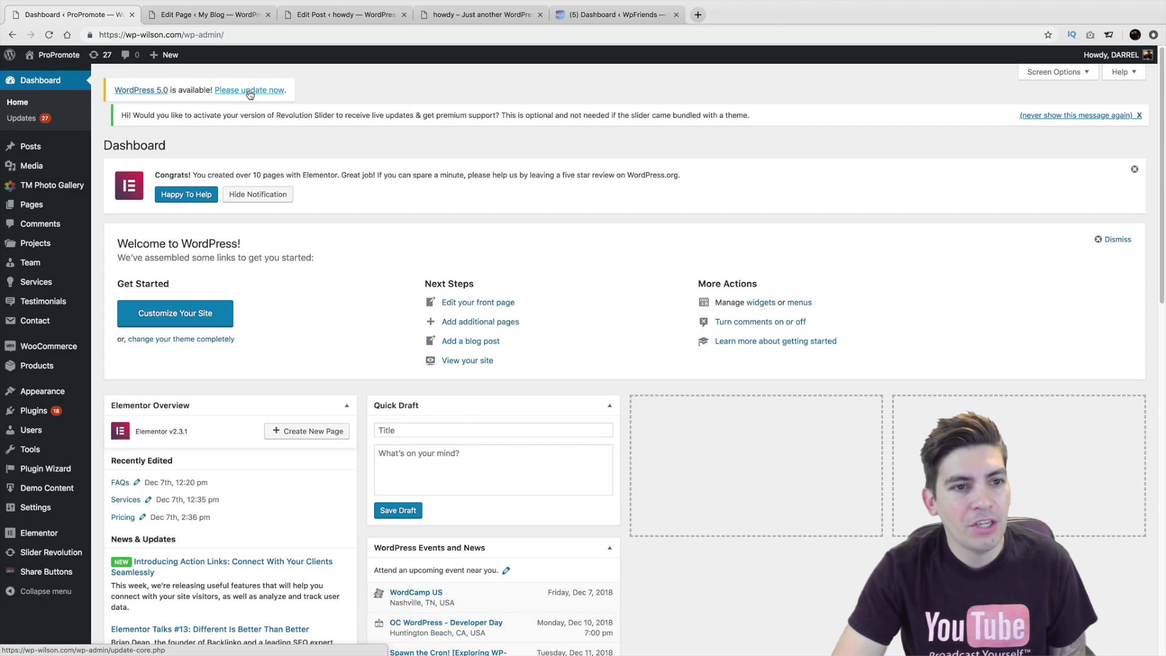
{"action": "left_click", "coordinate": [273, 194]}
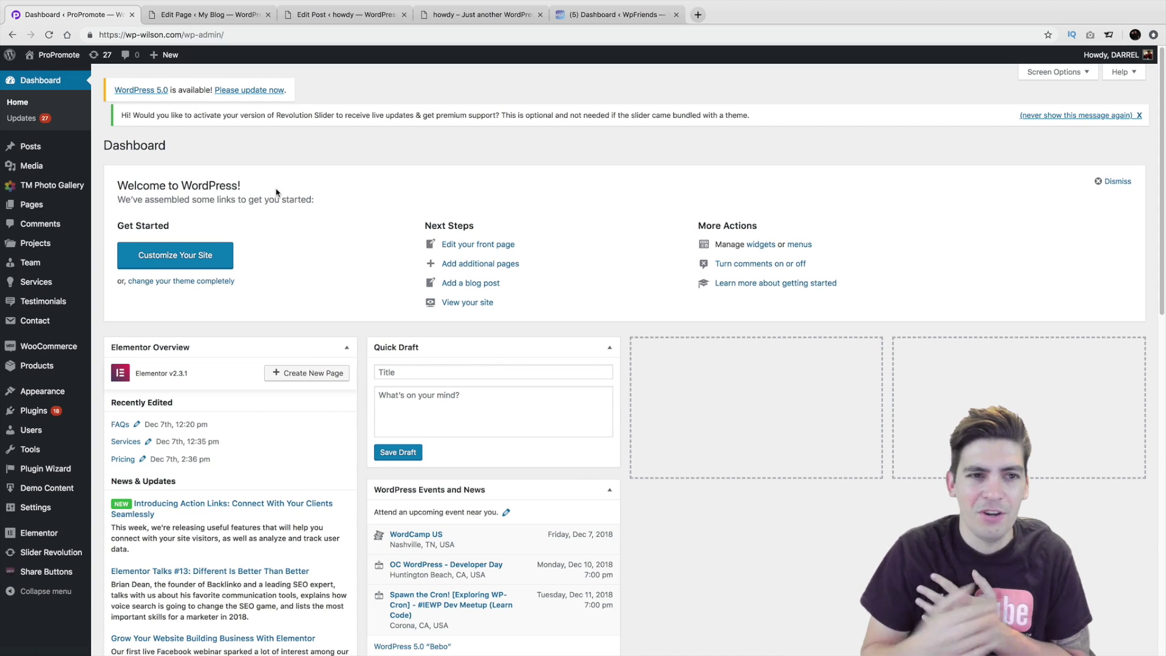
{"action": "left_click", "coordinate": [271, 92]}
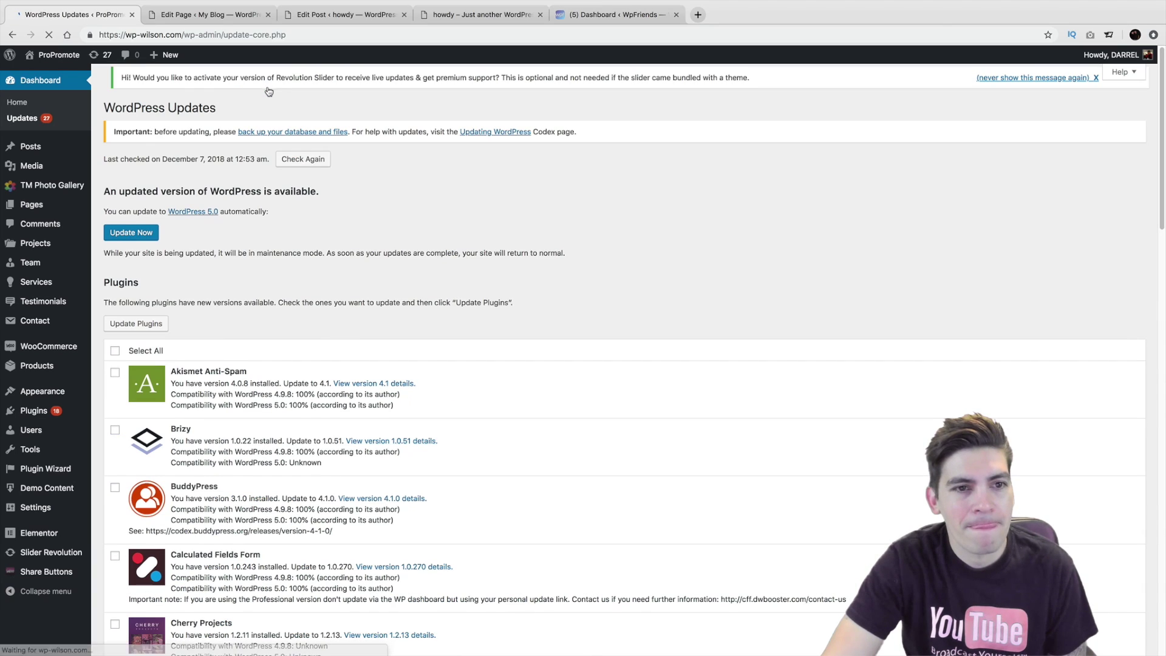
{"action": "left_click", "coordinate": [148, 234]}
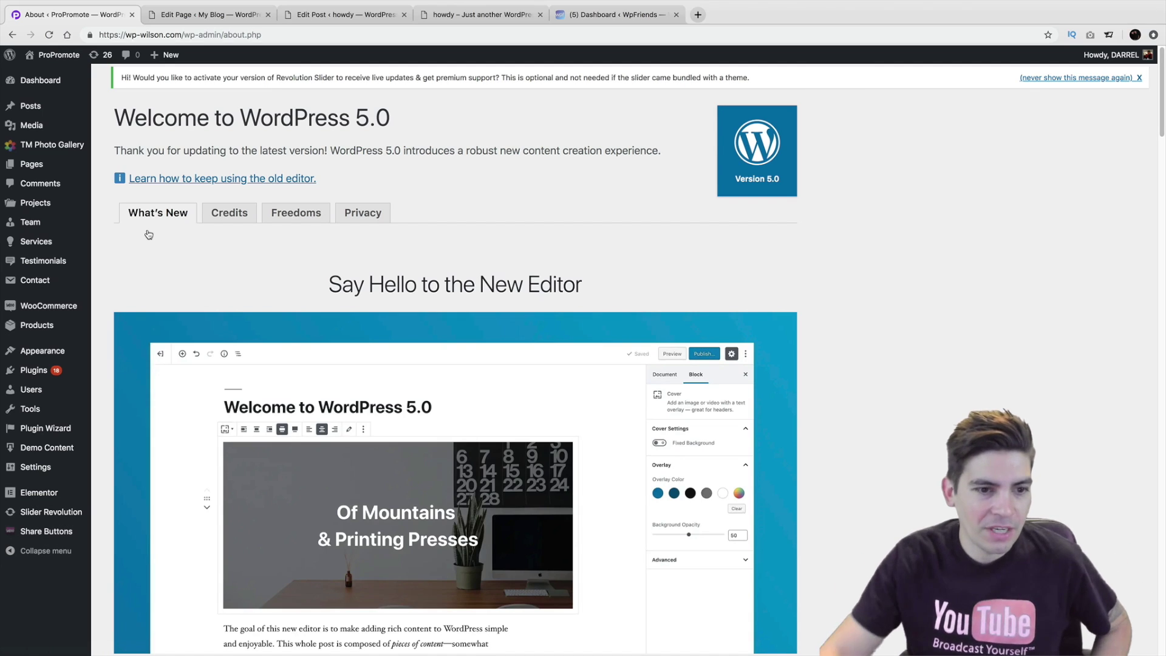
Visit the live ProPromote site and examine the home page down to its contact form, plus the Features navigation
{"action": "left_click", "coordinate": [53, 77]}
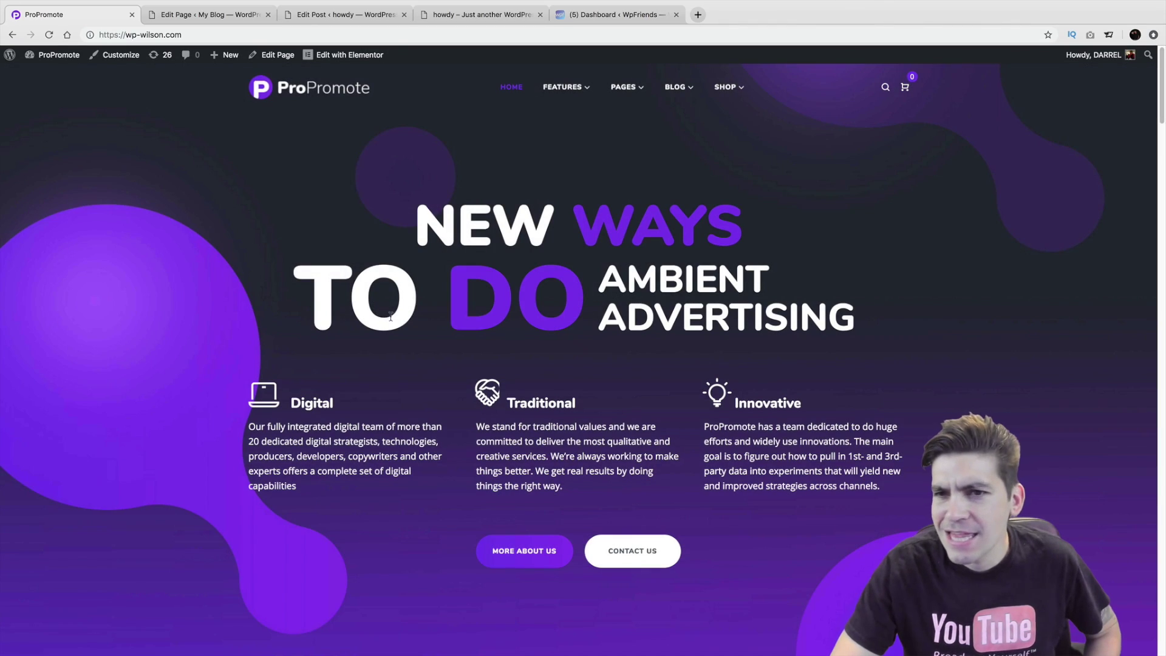
{"action": "scroll", "coordinate": [391, 316], "scroll_direction": "down", "scroll_amount": 10}
{"action": "scroll", "coordinate": [391, 317], "scroll_direction": "down", "scroll_amount": 20}
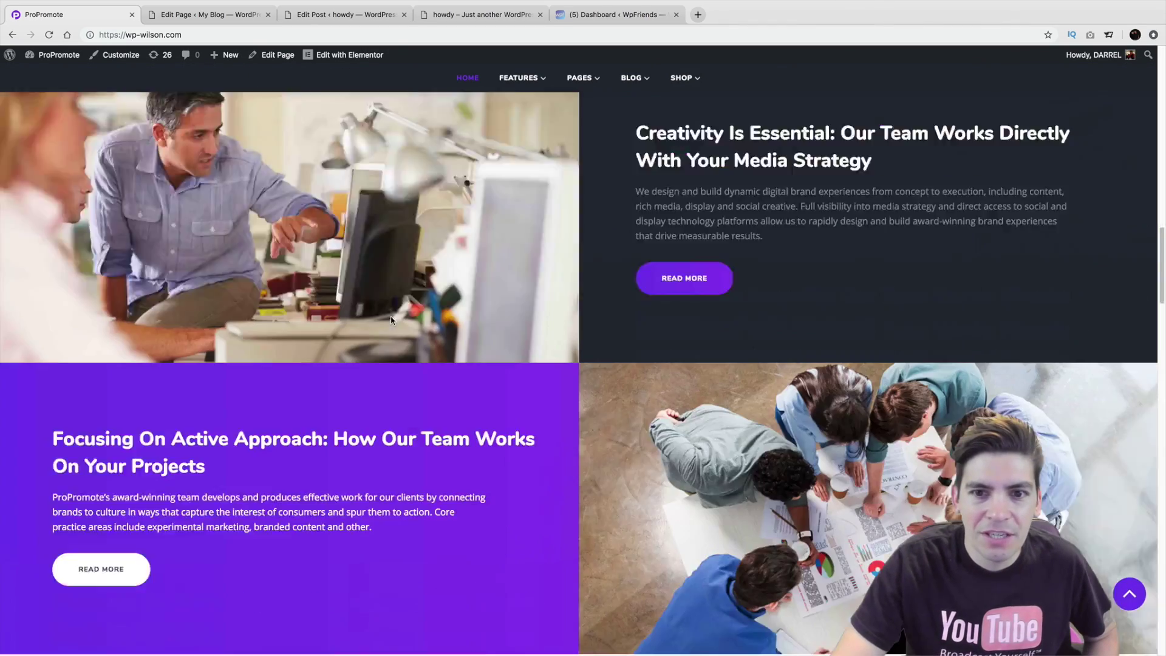
{"action": "scroll", "coordinate": [393, 359], "scroll_direction": "down", "scroll_amount": 15}
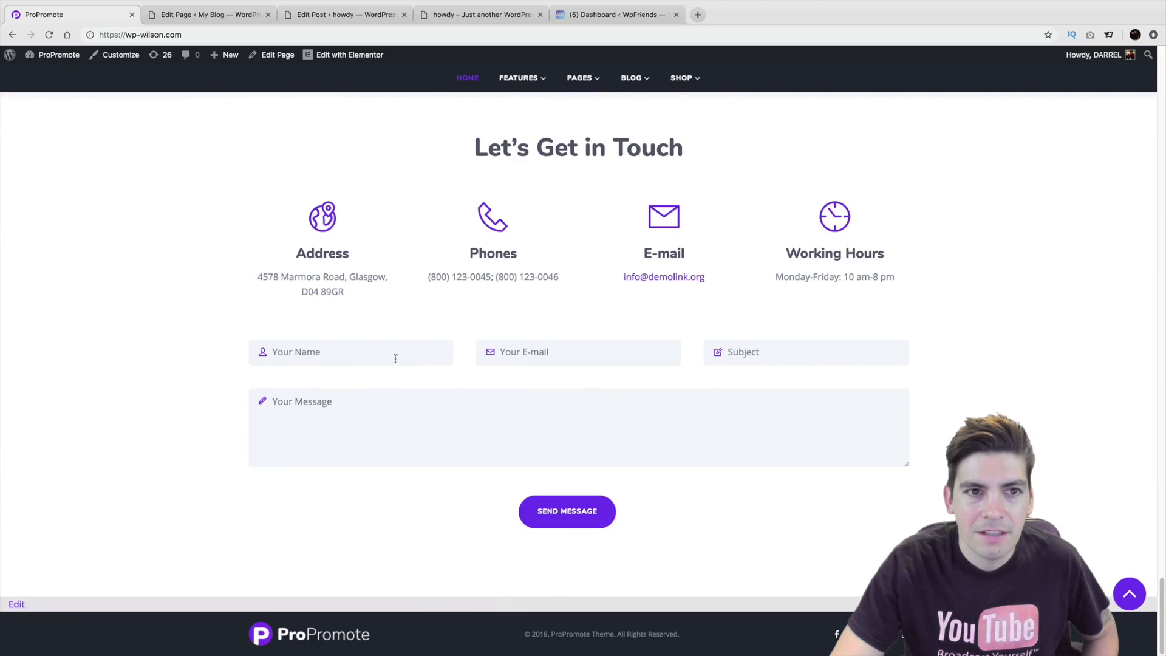
{"action": "left_click", "coordinate": [534, 115]}
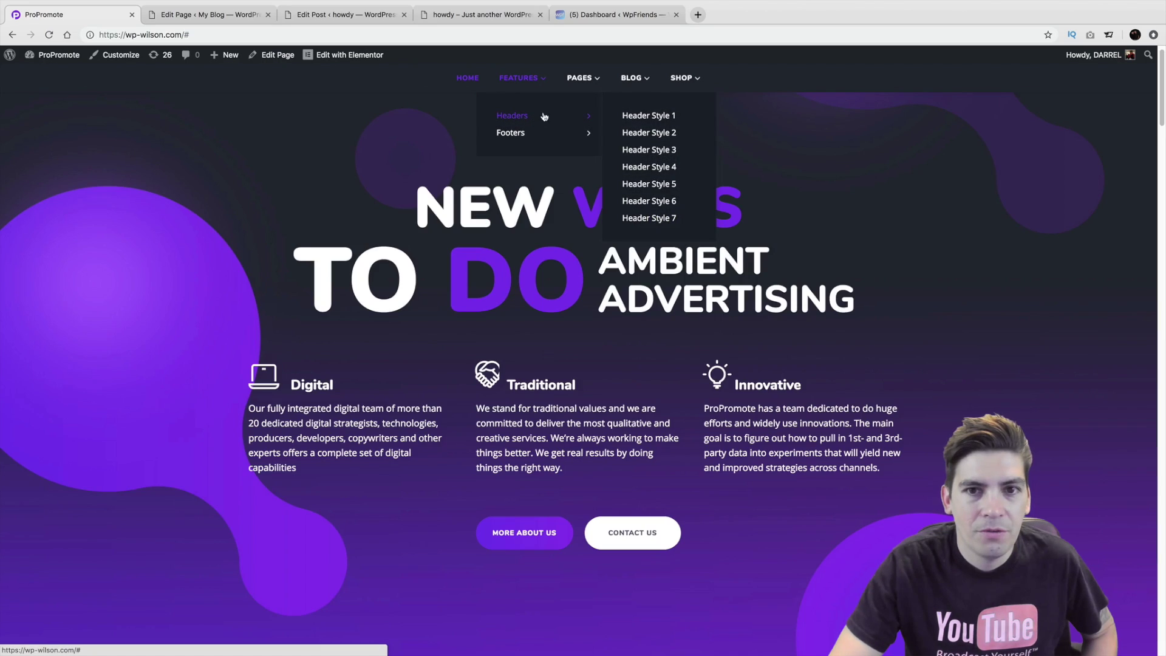
Open the live Pricing page, check its pricing tables and call-to-action banner, and return to the home page
{"action": "mouse_move", "coordinate": [586, 81]}
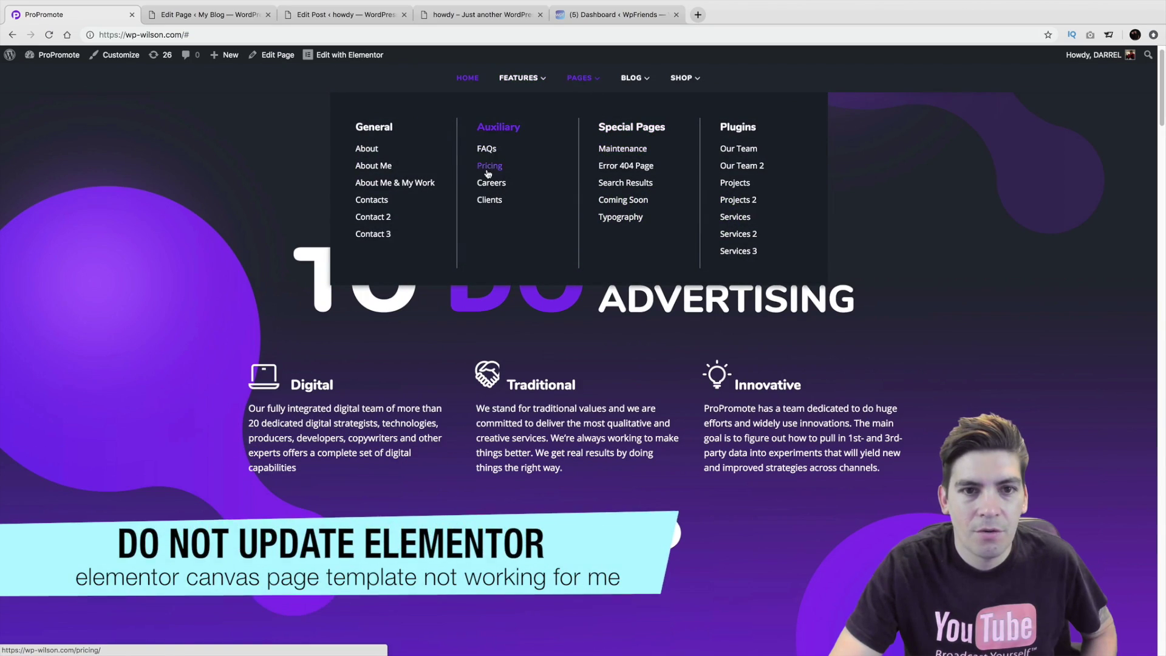
{"action": "left_click", "coordinate": [489, 167]}
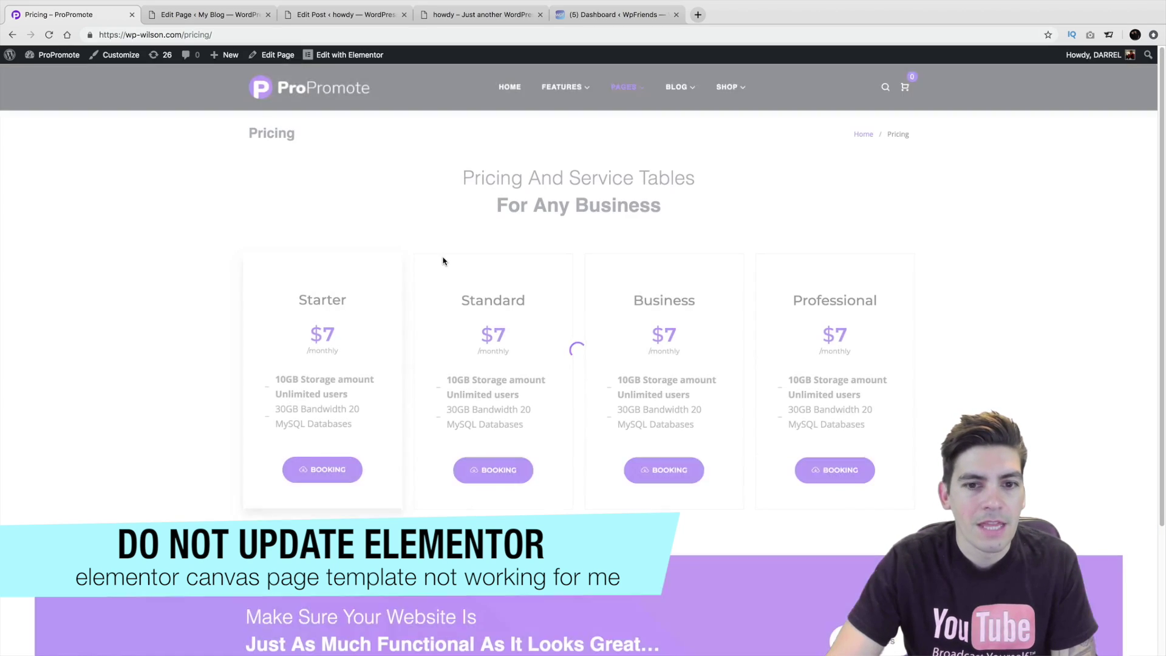
{"action": "scroll", "coordinate": [444, 260], "scroll_direction": "down", "scroll_amount": 5}
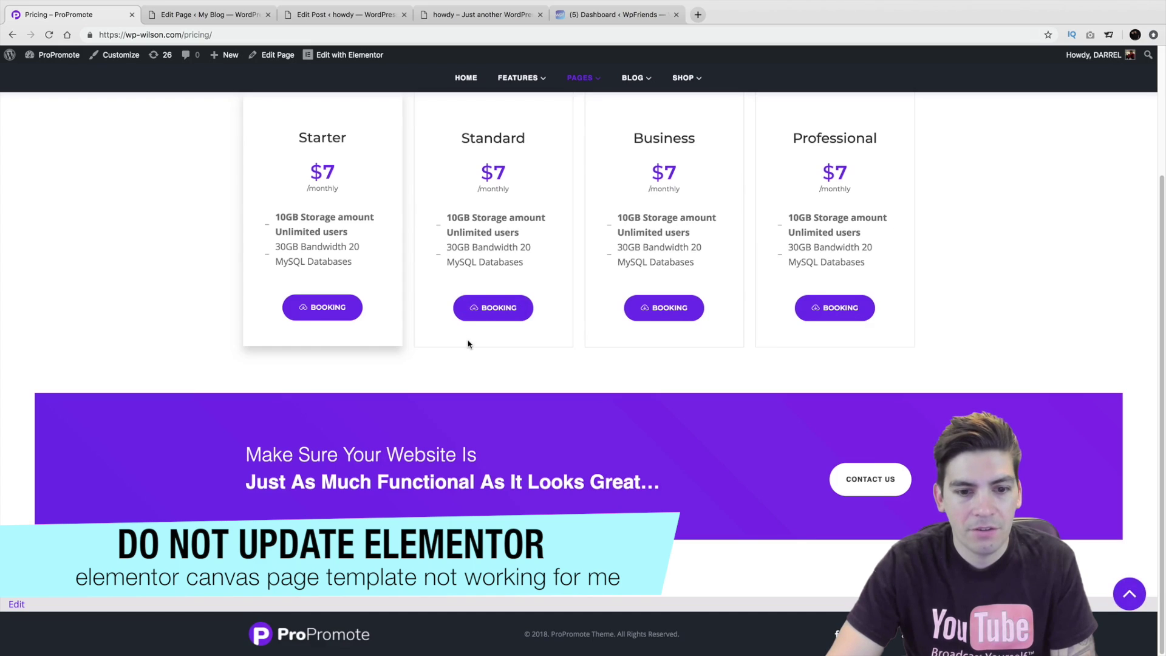
{"action": "scroll", "coordinate": [469, 343], "scroll_direction": "up", "scroll_amount": 3}
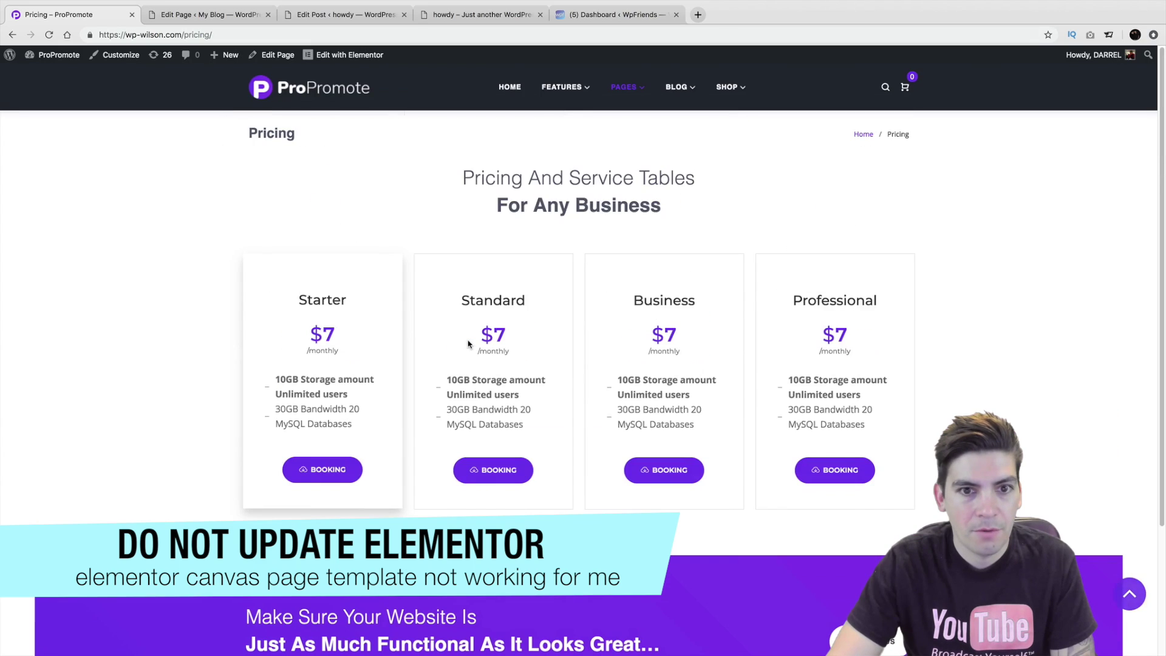
{"action": "left_click", "coordinate": [509, 90]}
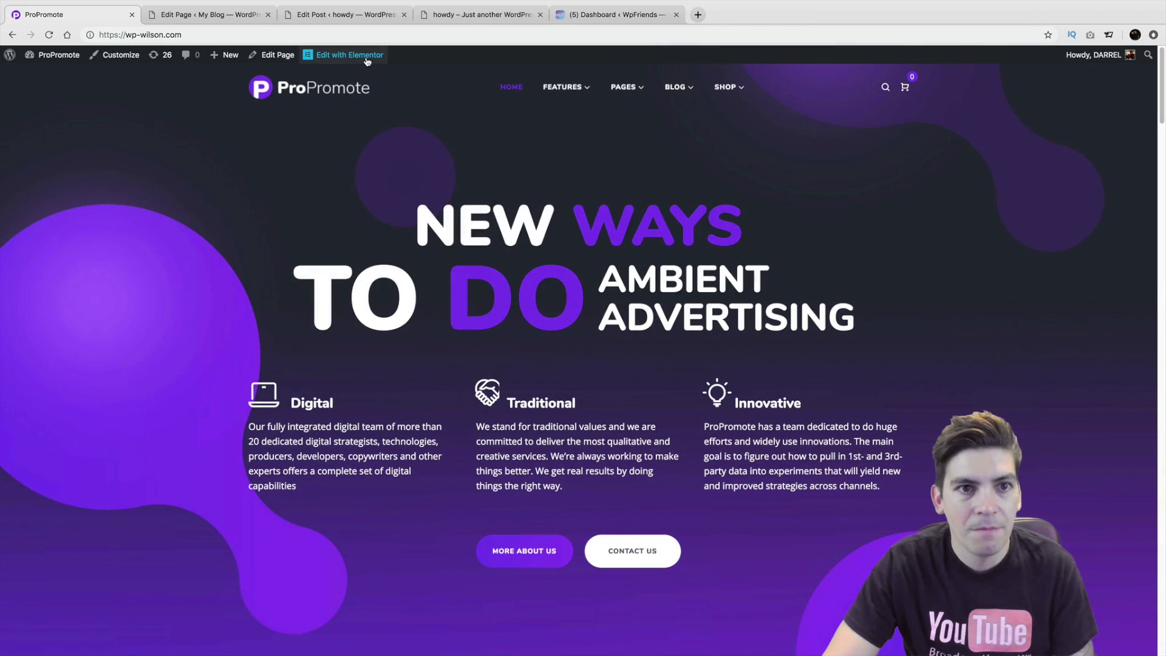
Open the home page in the Elementor editor and examine how its sections render down to Recent Work
{"action": "left_click", "coordinate": [368, 62]}
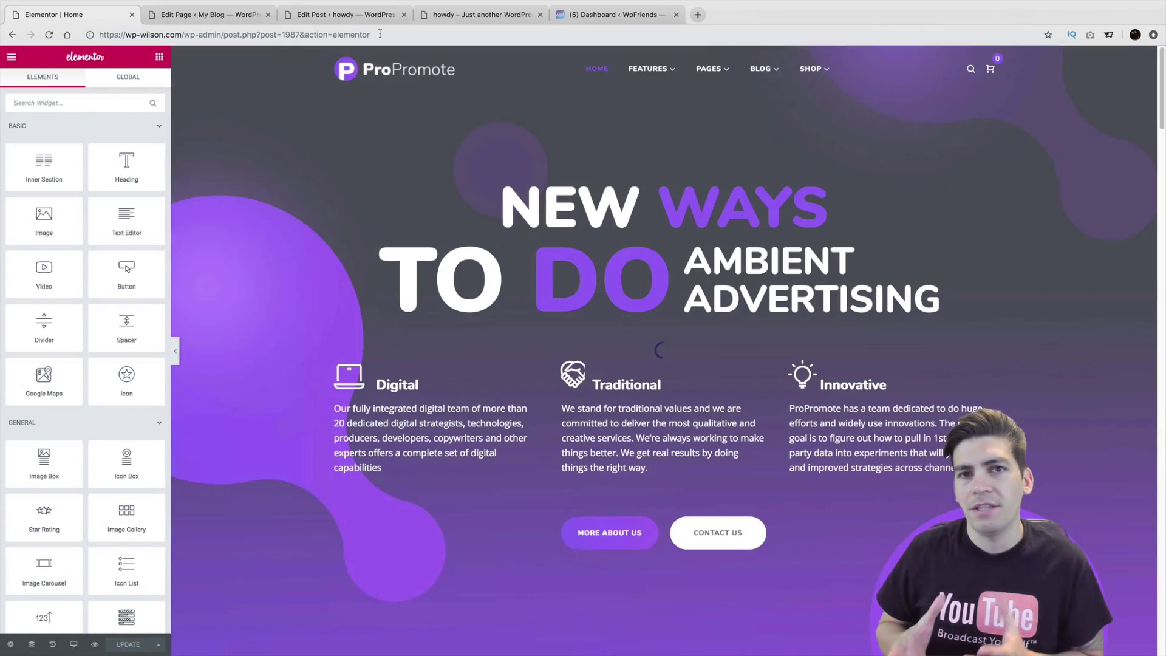
{"action": "scroll", "coordinate": [484, 207], "scroll_direction": "down", "scroll_amount": 15}
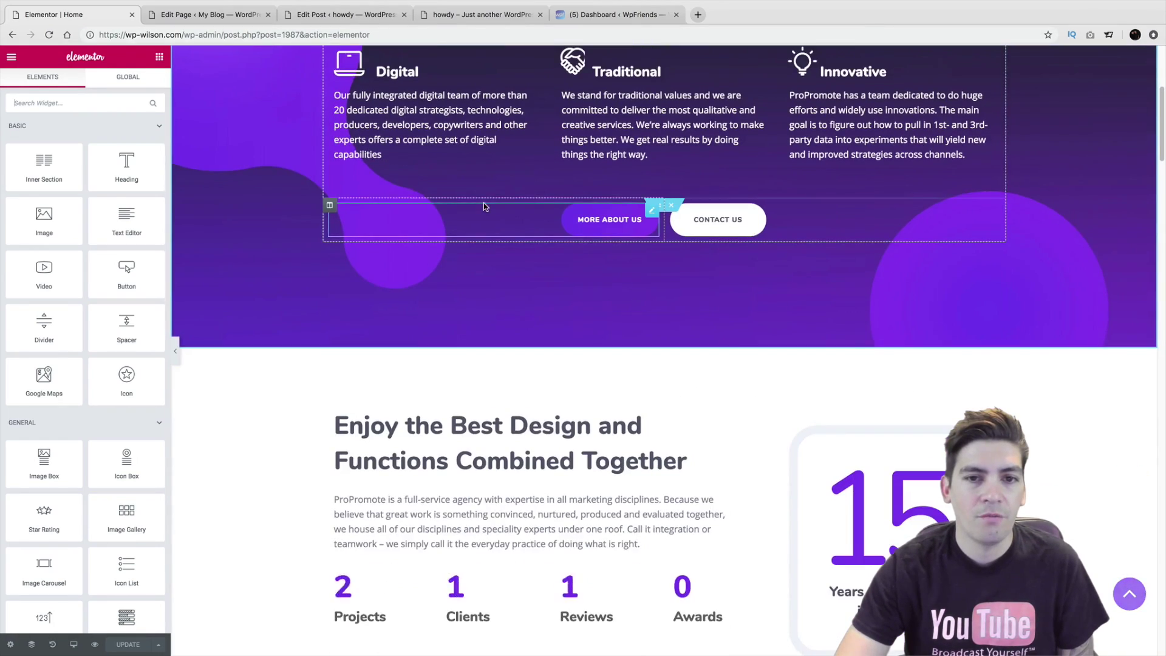
{"action": "scroll", "coordinate": [484, 208], "scroll_direction": "down", "scroll_amount": 3}
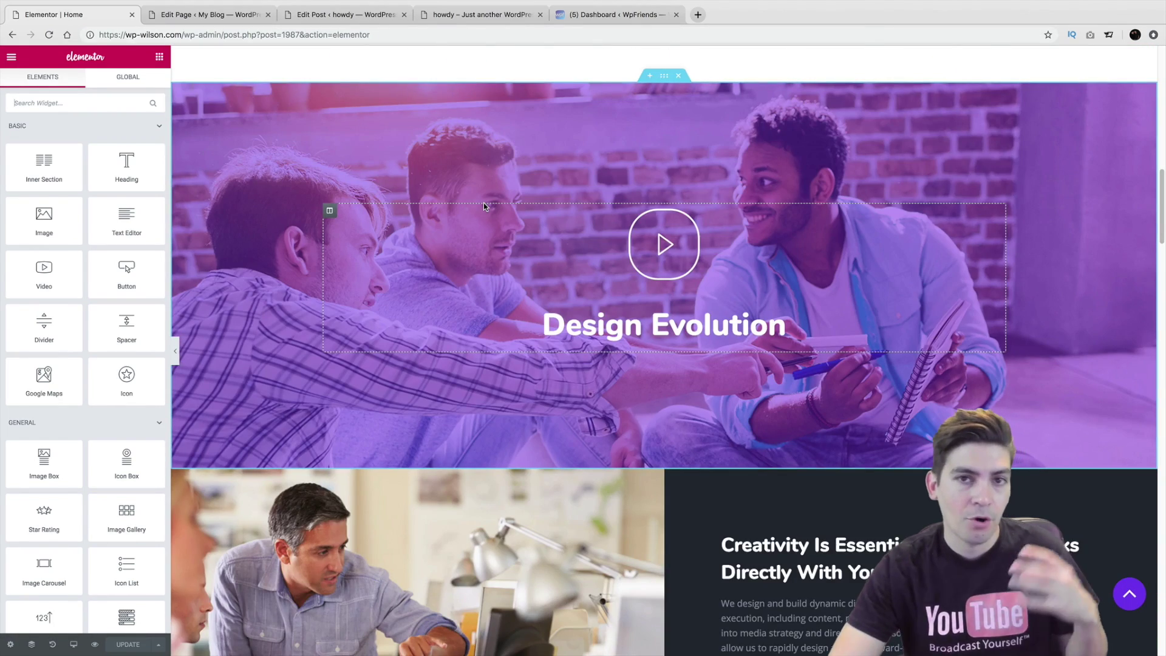
{"action": "scroll", "coordinate": [484, 207], "scroll_direction": "down", "scroll_amount": 5}
{"action": "scroll", "coordinate": [483, 207], "scroll_direction": "down", "scroll_amount": 17}
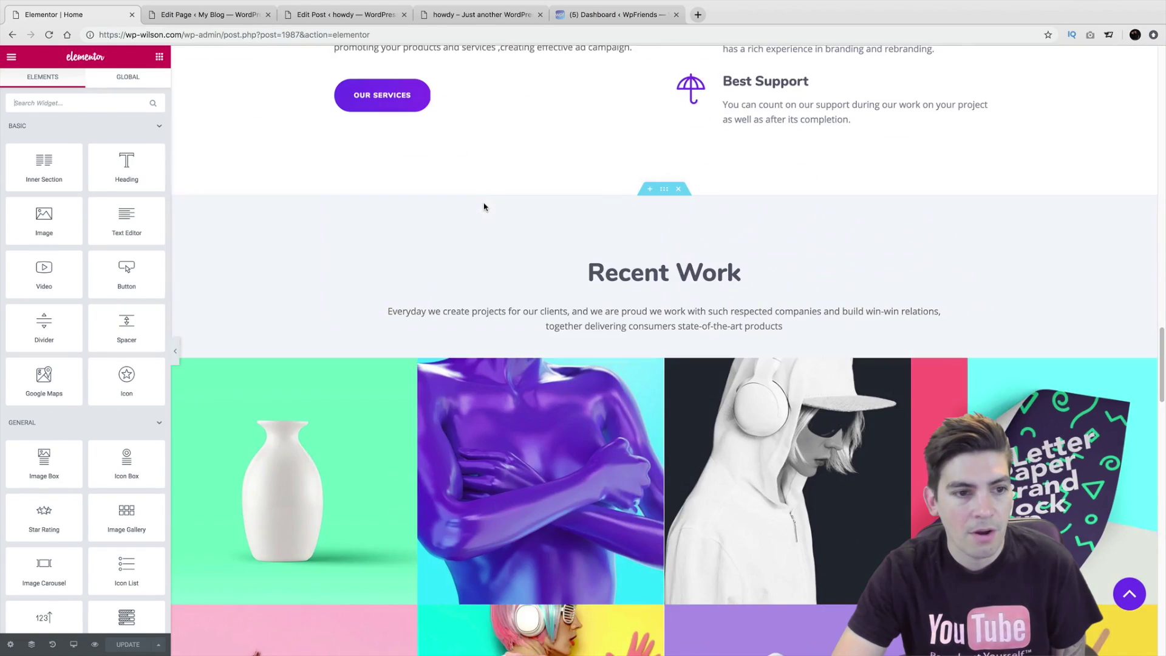
Insert a three-equal-column section directly above the "We Give You an Unique Experience" section
{"action": "left_click_drag", "start_coordinate": [131, 173], "coordinate": [655, 214]}
{"action": "scroll", "coordinate": [646, 303], "scroll_direction": "up", "scroll_amount": 8}
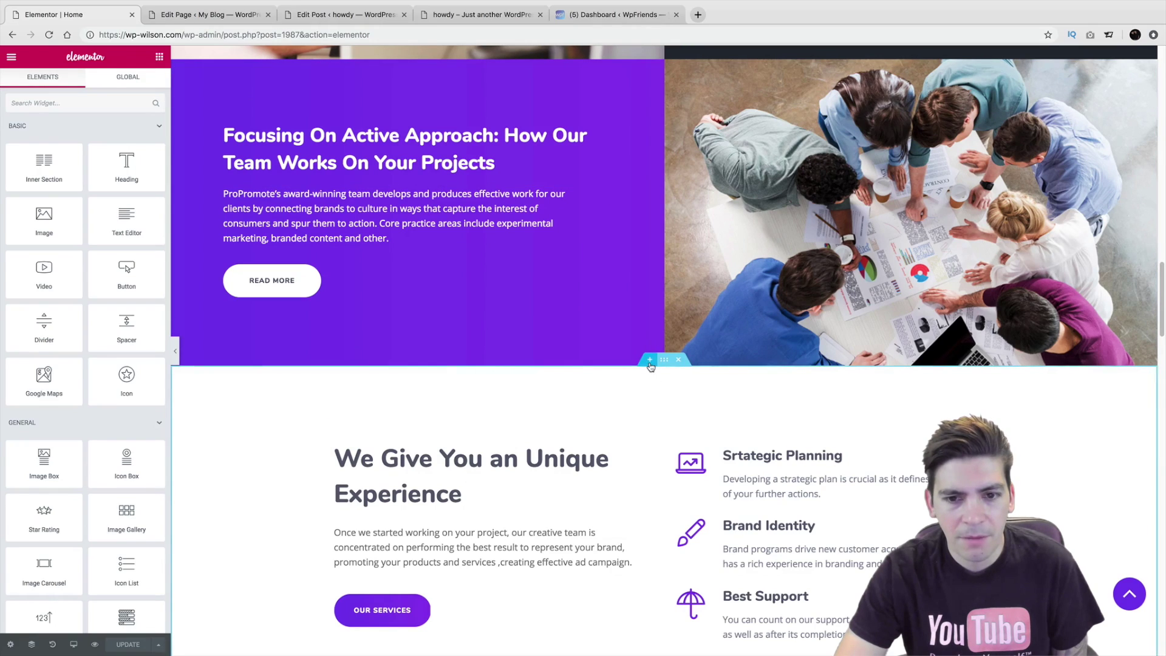
{"action": "left_click", "coordinate": [650, 362]}
{"action": "left_click", "coordinate": [649, 413]}
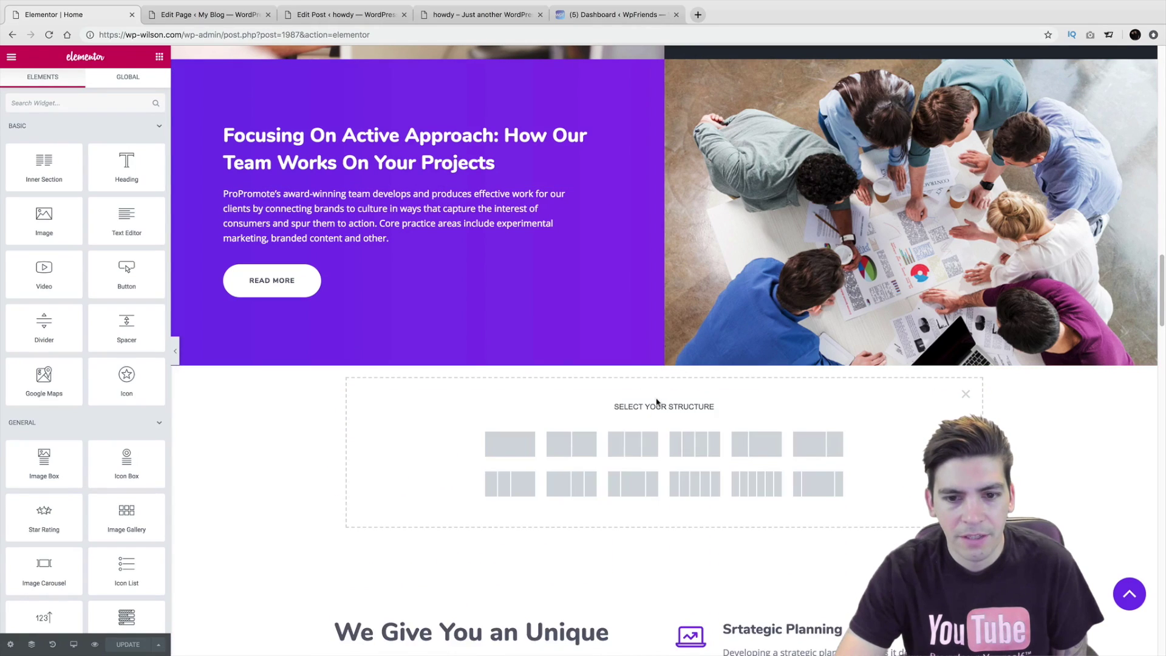
{"action": "left_click", "coordinate": [644, 444]}
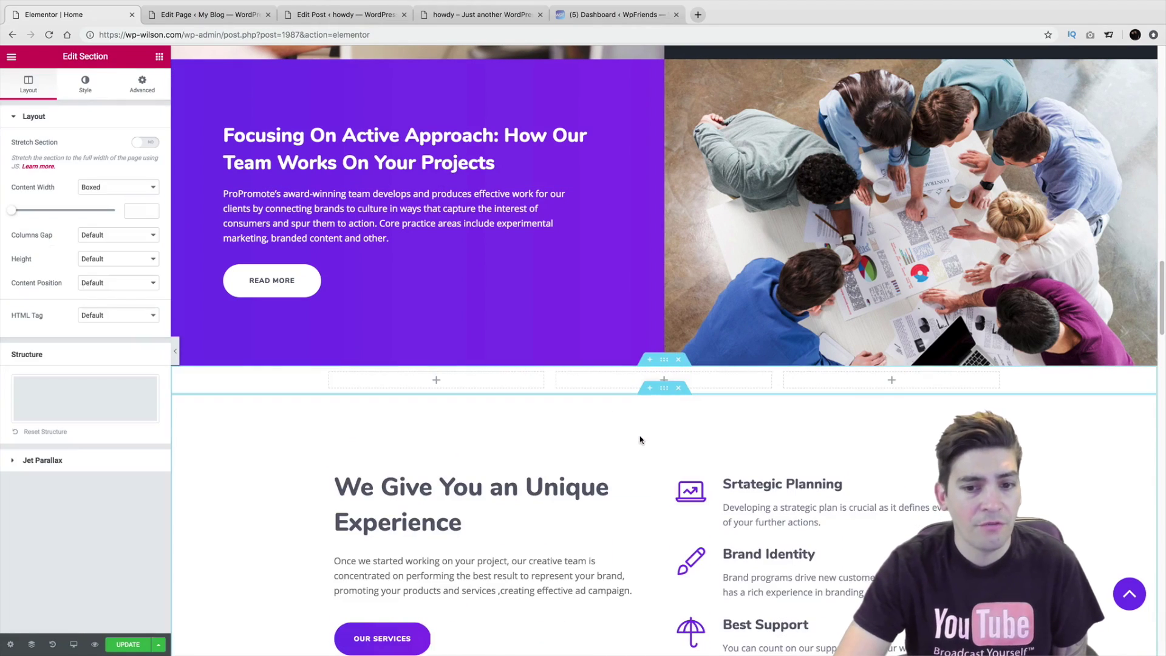
Add a Heading widget to the new section's first column, an Image widget to the second and an Icon Box to the third
{"action": "left_click", "coordinate": [160, 58]}
{"action": "left_click_drag", "start_coordinate": [126, 168], "coordinate": [427, 381]}
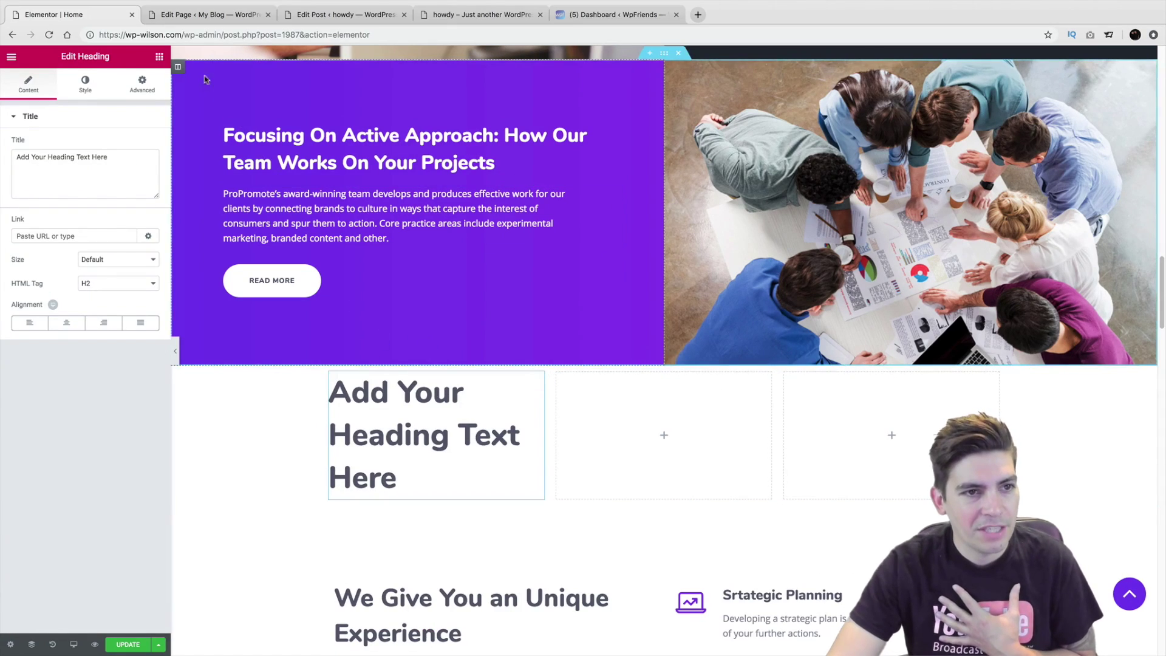
{"action": "left_click", "coordinate": [159, 57]}
{"action": "left_click_drag", "start_coordinate": [54, 222], "coordinate": [670, 447]}
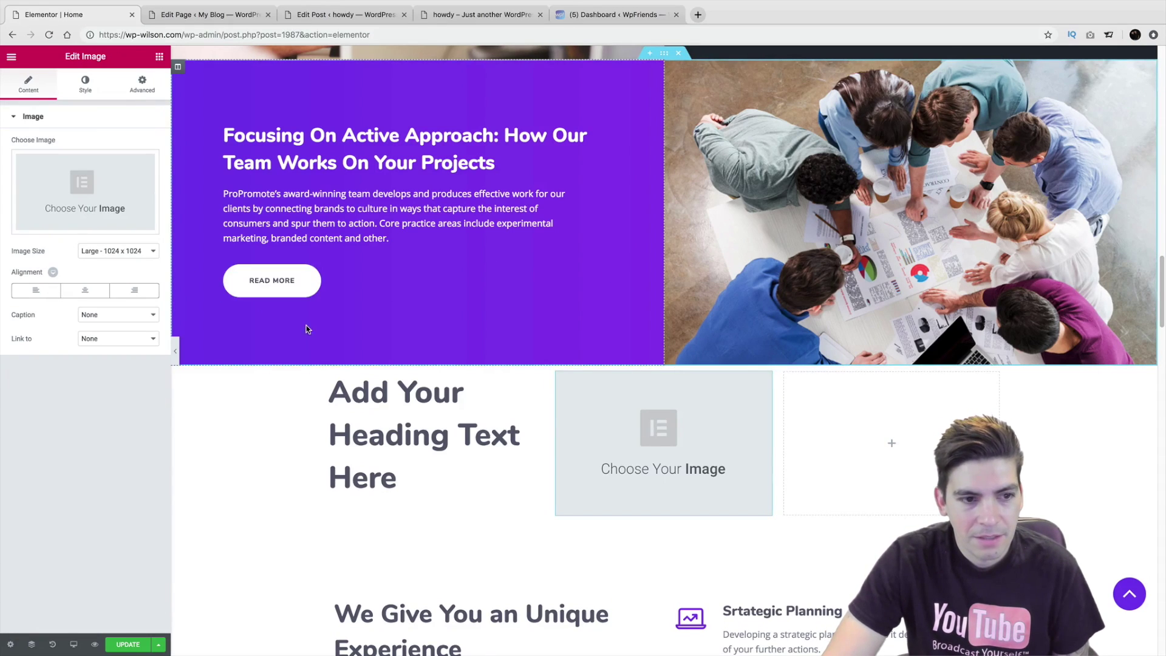
{"action": "left_click", "coordinate": [159, 56]}
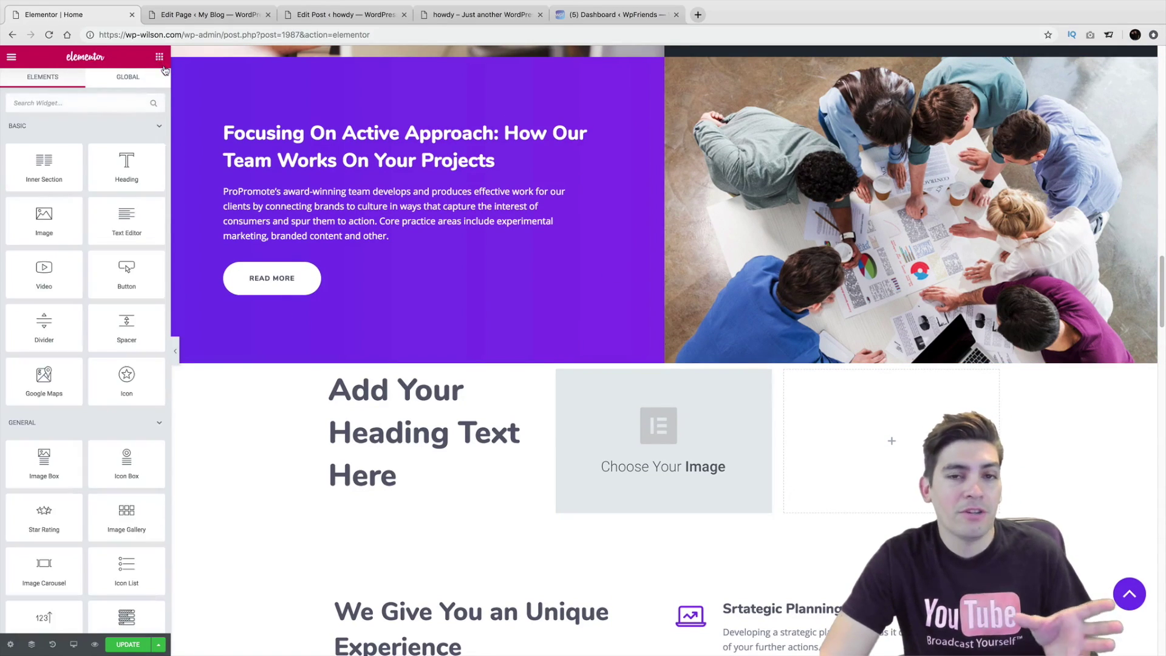
{"action": "scroll", "coordinate": [129, 284], "scroll_direction": "down", "scroll_amount": 3}
{"action": "left_click_drag", "start_coordinate": [128, 284], "coordinate": [898, 446]}
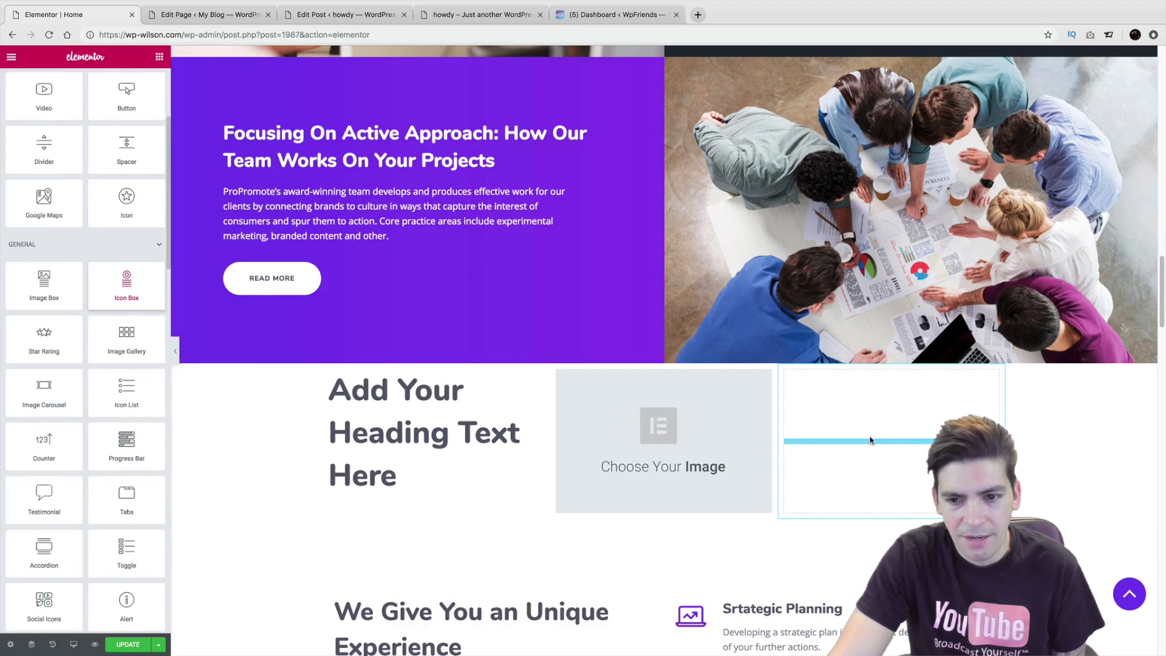
{"action": "left_click_drag", "start_coordinate": [870, 440], "coordinate": [870, 441]}
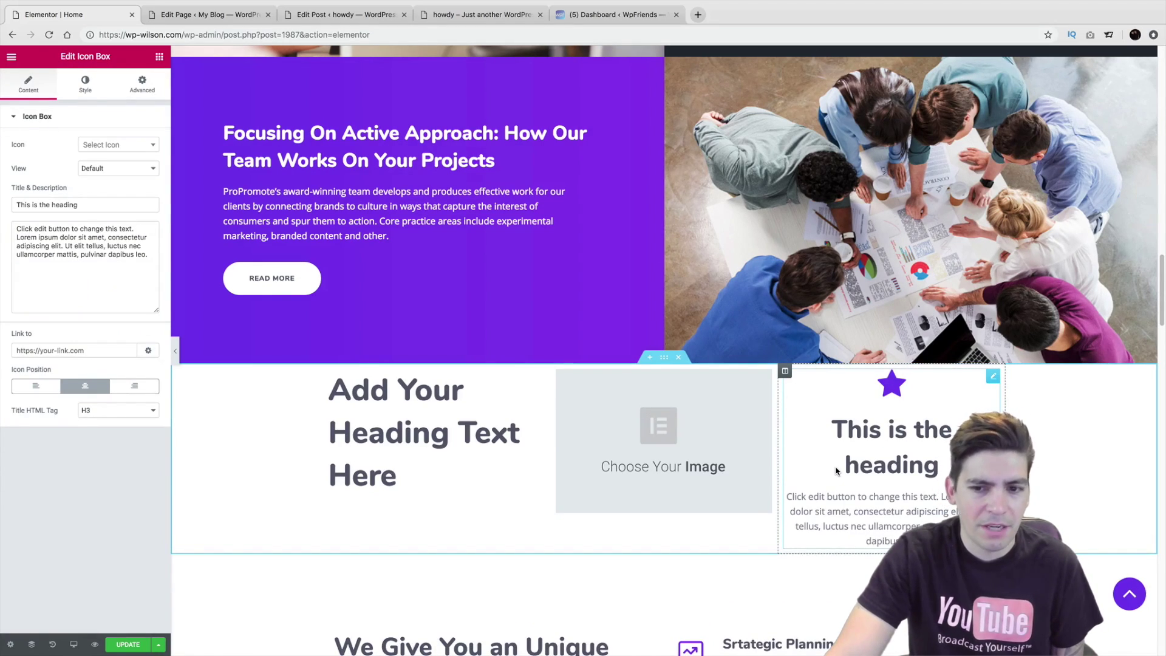
Save the edited home page in Elementor and leave the editor for the live page
{"action": "left_click", "coordinate": [127, 644]}
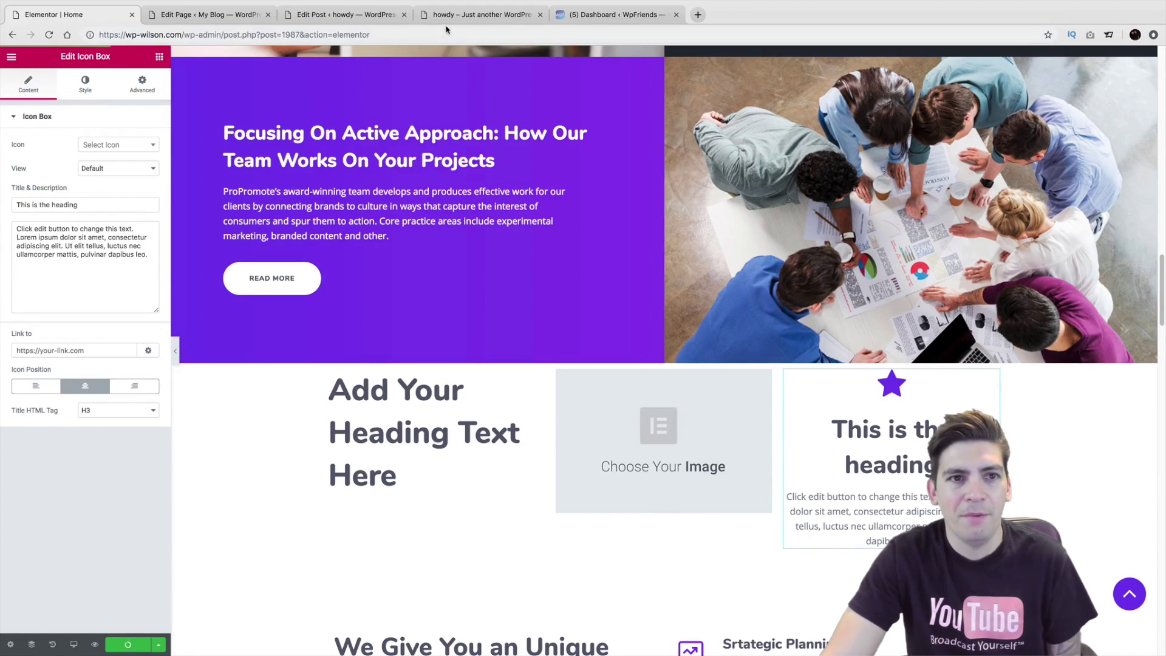
{"action": "left_click", "coordinate": [11, 57]}
{"action": "left_click", "coordinate": [116, 350]}
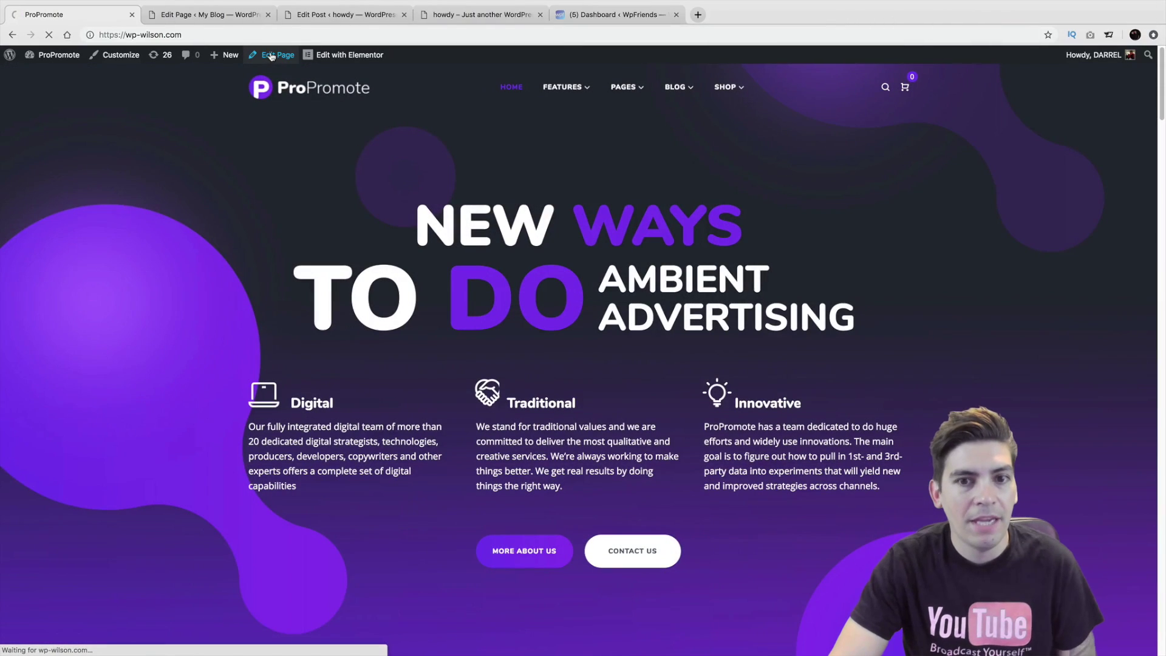
Open the home page in the block editor, dismiss the block introduction tip and try launching Elementor from there
{"action": "left_click", "coordinate": [271, 56]}
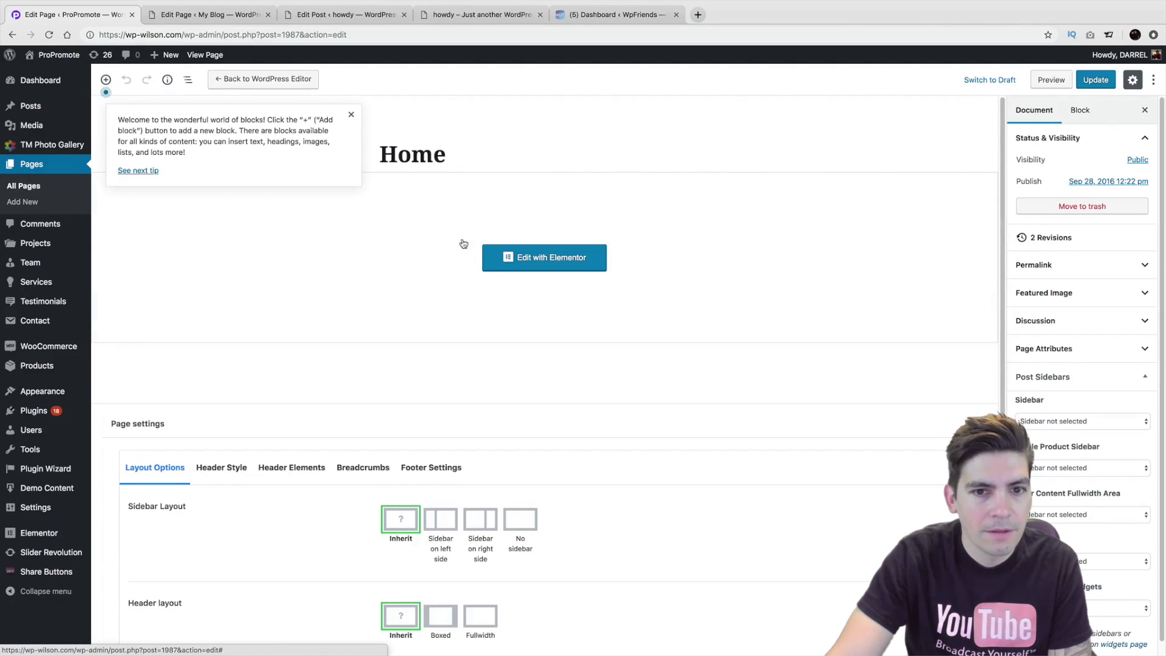
{"action": "left_click", "coordinate": [351, 115]}
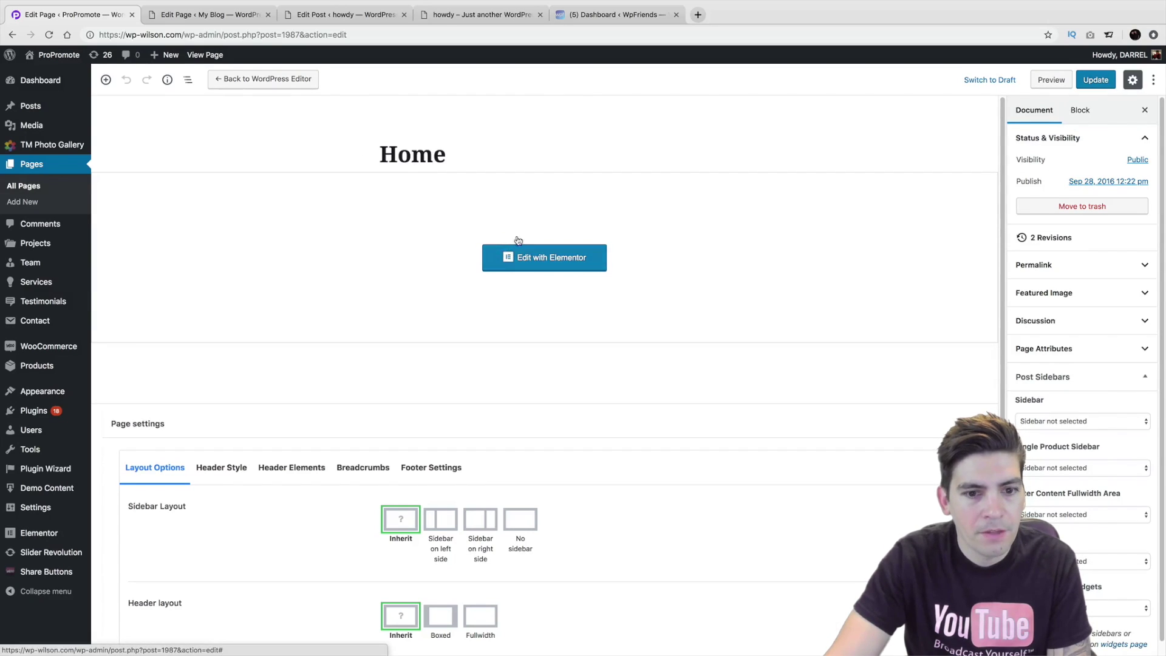
{"action": "left_click", "coordinate": [526, 258]}
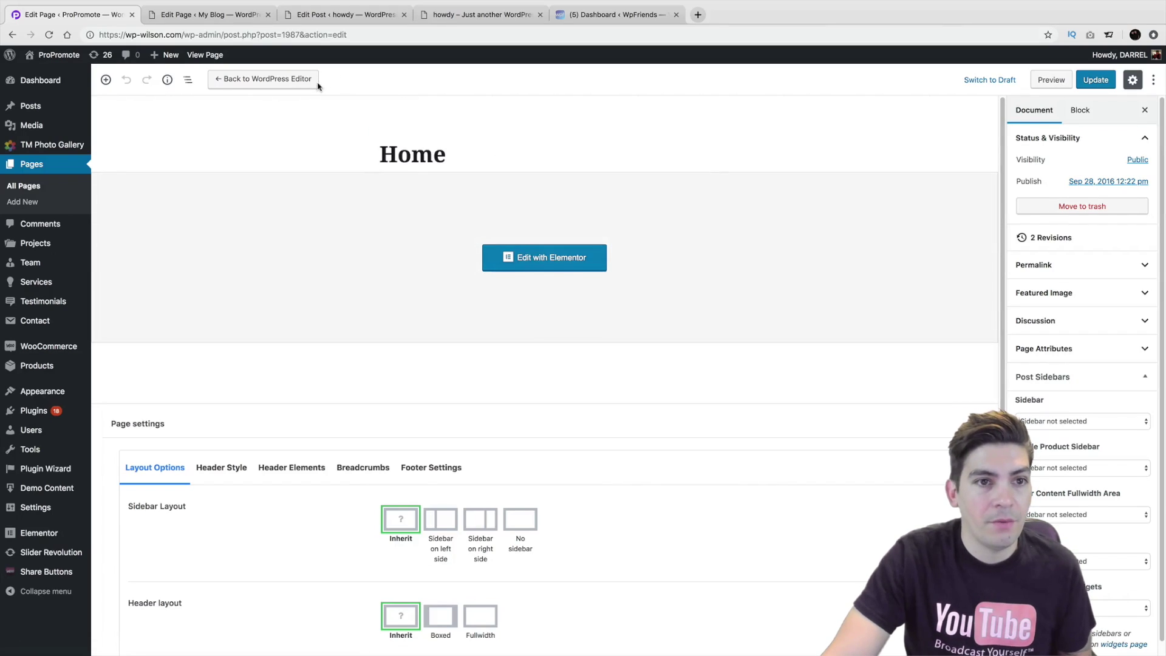
Switch the Home page back to the WordPress editor and look through its content in the Classic block
{"action": "left_click", "coordinate": [299, 80]}
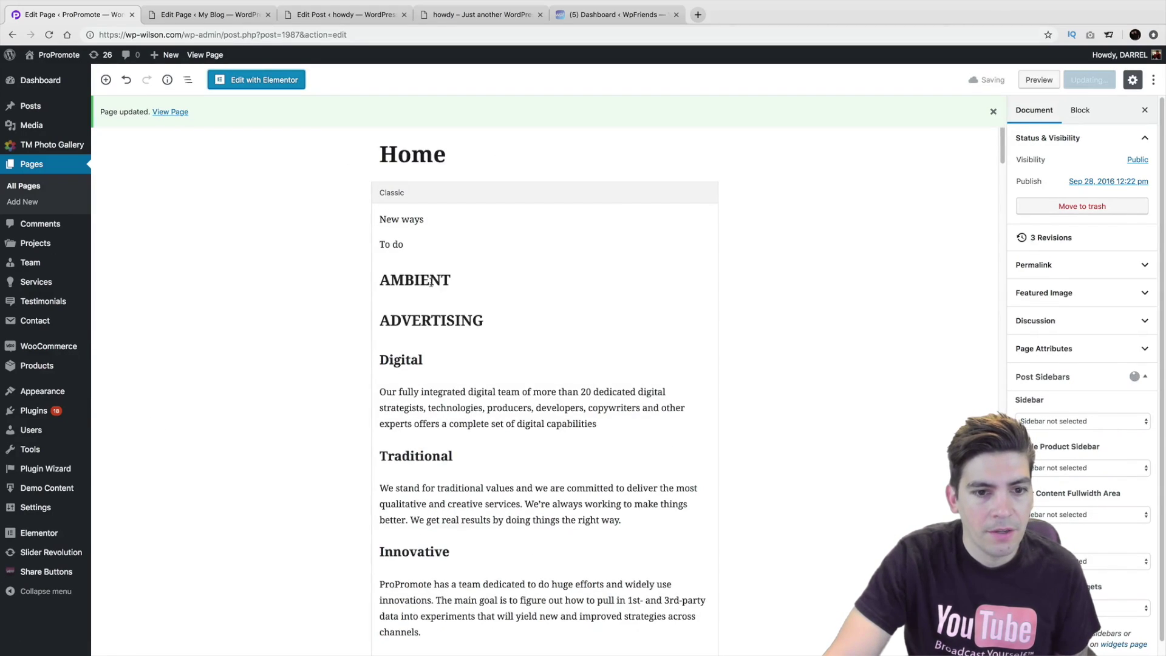
{"action": "scroll", "coordinate": [433, 281], "scroll_direction": "down", "scroll_amount": 15}
{"action": "scroll", "coordinate": [434, 281], "scroll_direction": "down", "scroll_amount": 20}
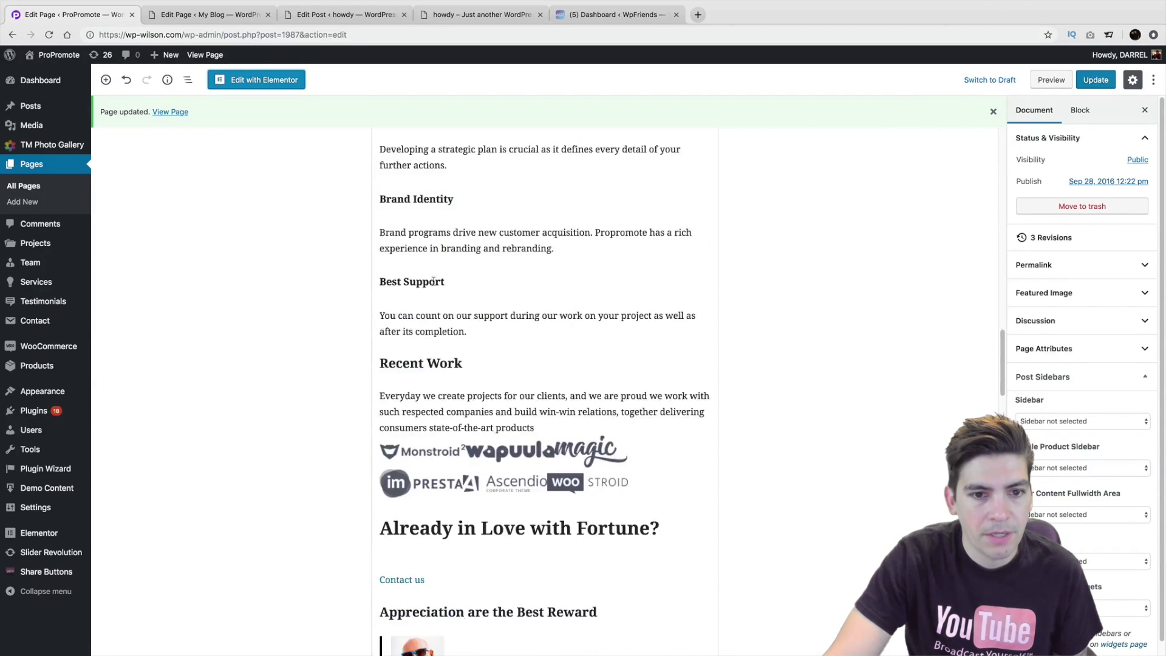
{"action": "scroll", "coordinate": [434, 281], "scroll_direction": "down", "scroll_amount": 5}
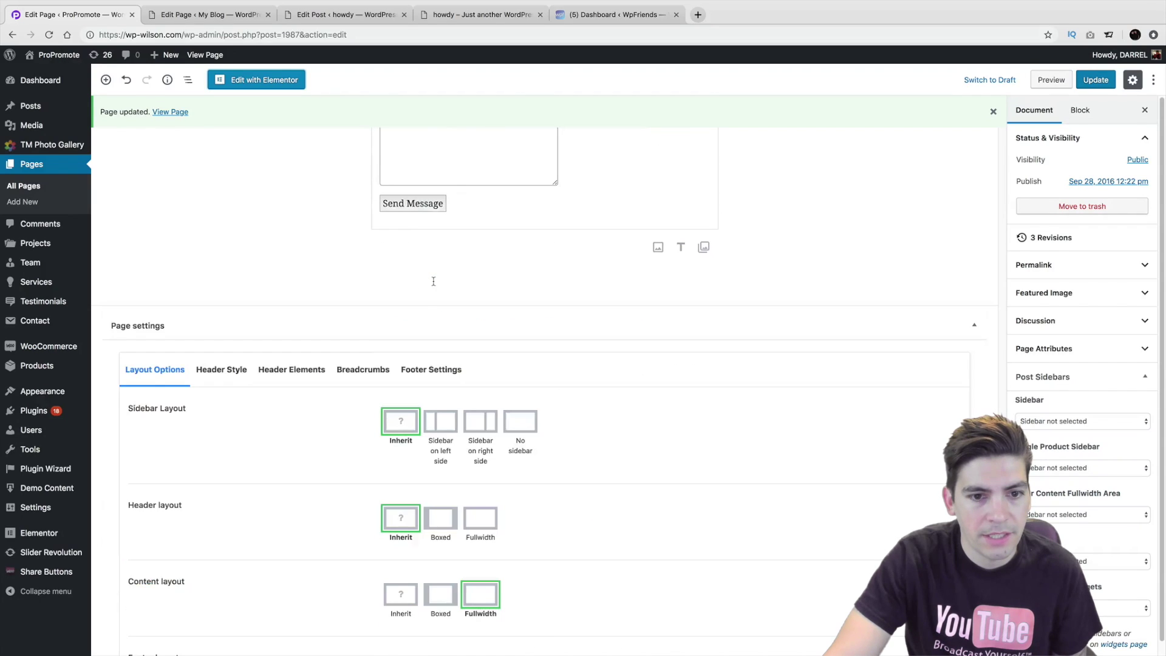
{"action": "scroll", "coordinate": [435, 292], "scroll_direction": "up", "scroll_amount": 20}
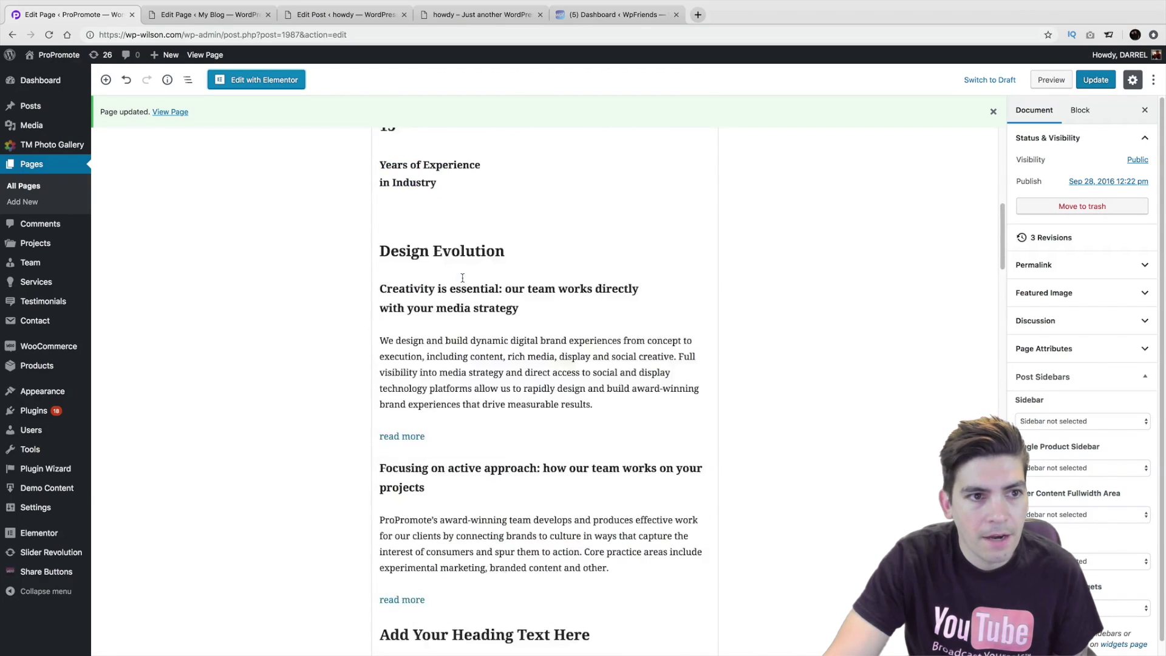
Create a new post on the ProPromote site titled "Demo Post"
{"action": "scroll", "coordinate": [462, 278], "scroll_direction": "up", "scroll_amount": 10}
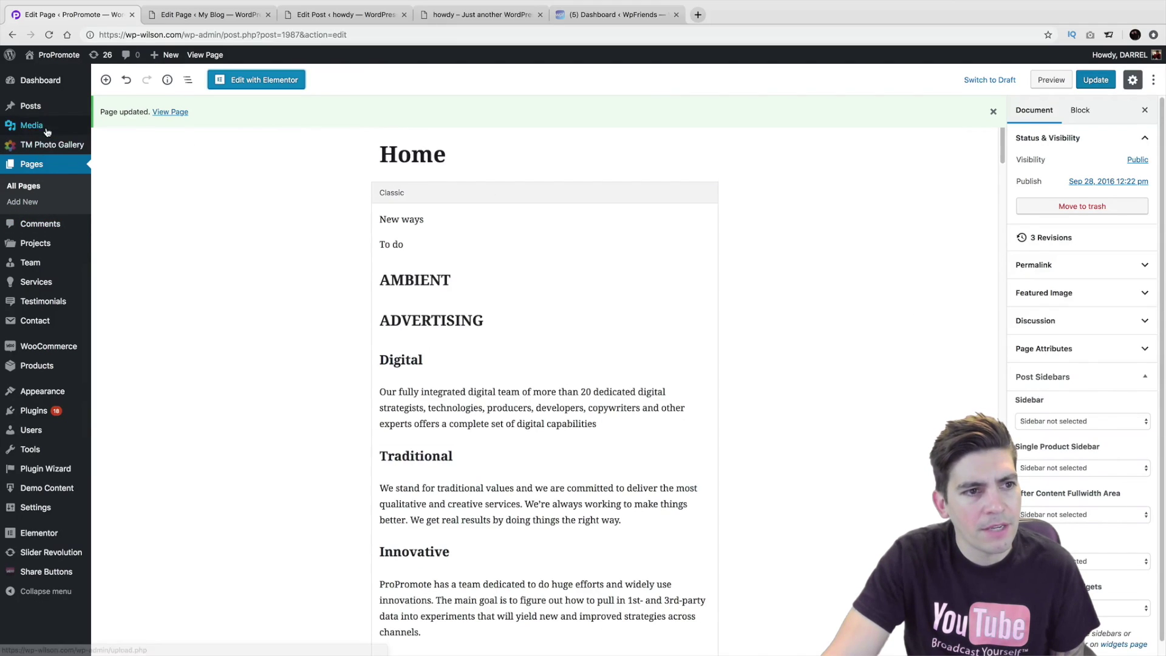
{"action": "mouse_move", "coordinate": [61, 107]}
{"action": "left_click", "coordinate": [103, 115]}
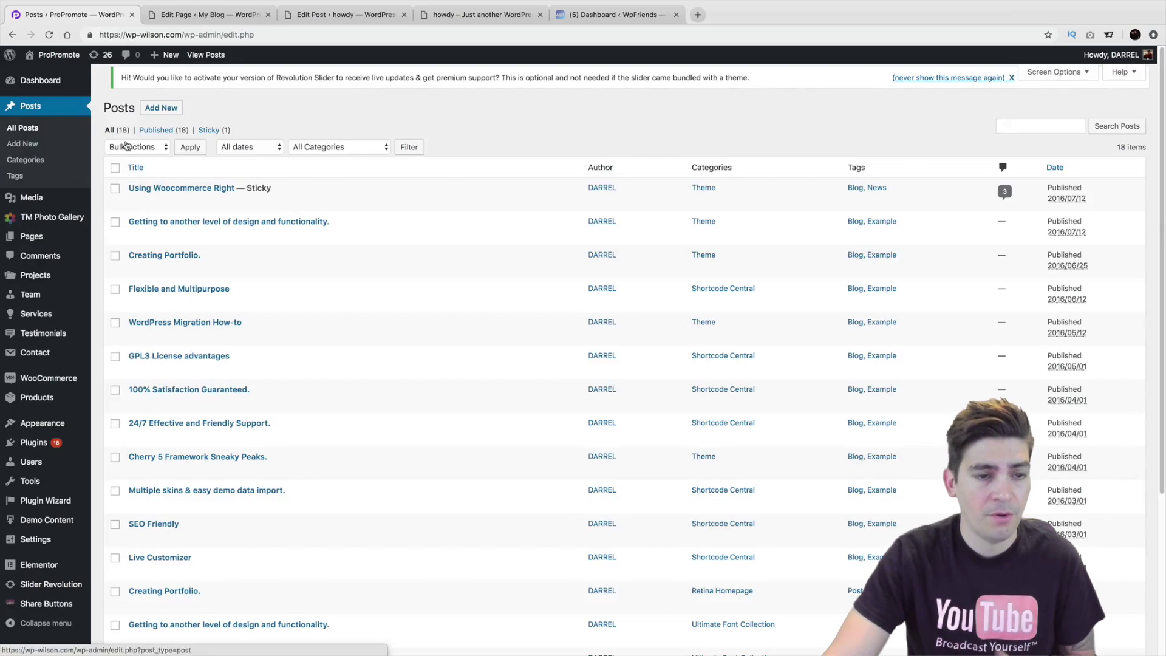
{"action": "left_click", "coordinate": [157, 112]}
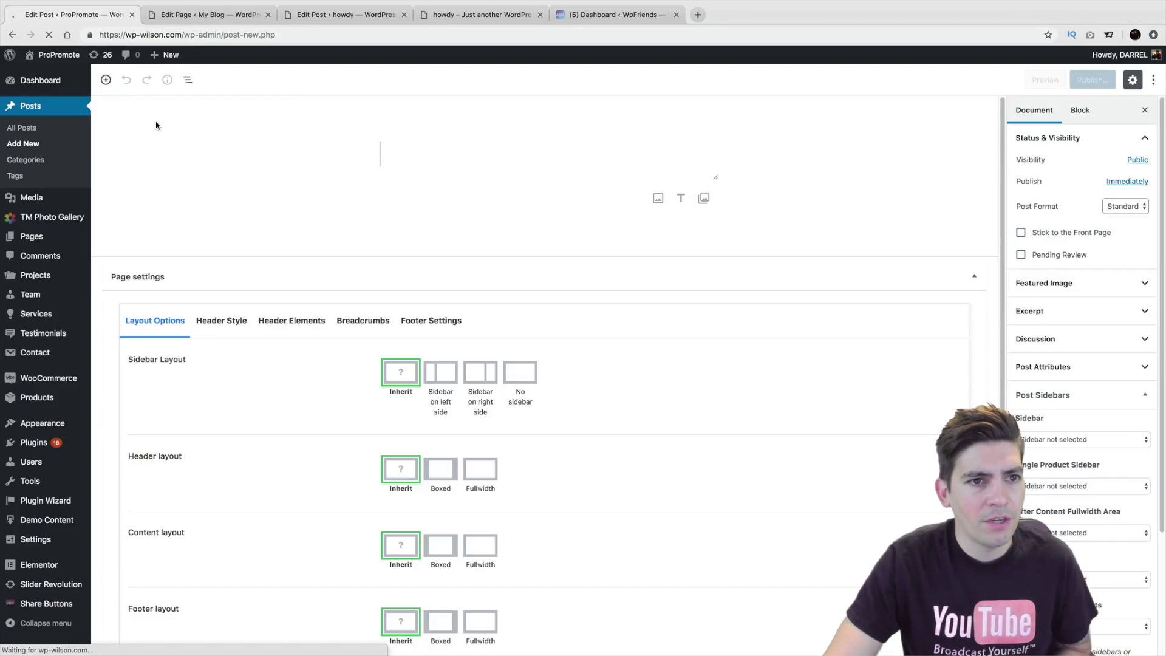
{"action": "left_click", "coordinate": [481, 156]}
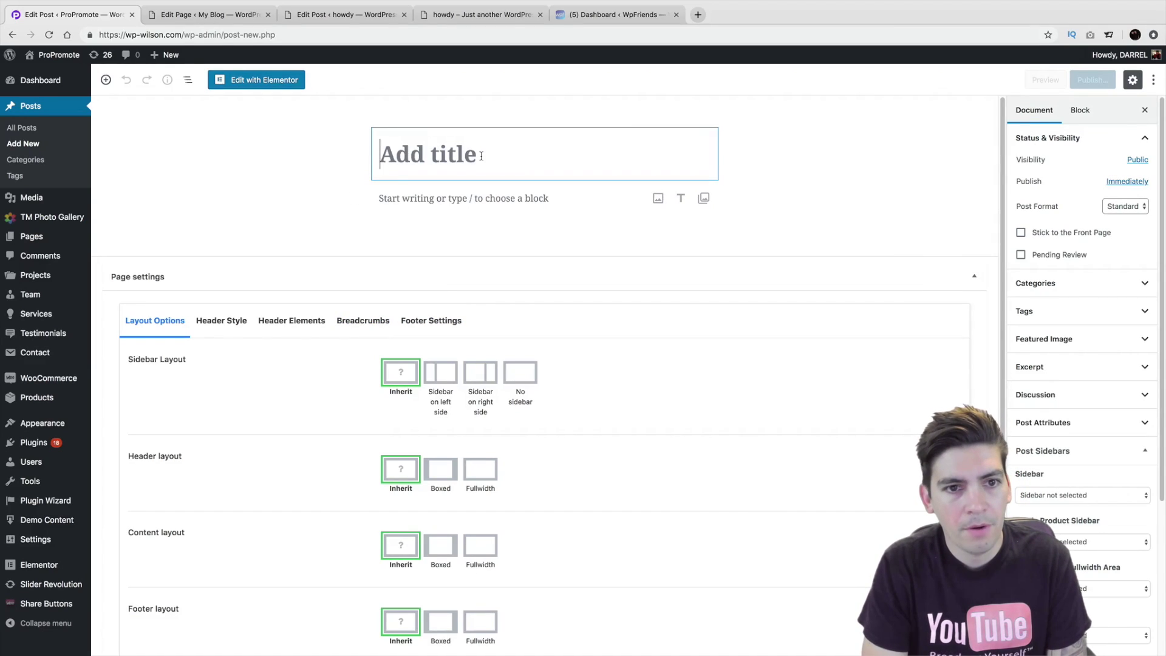
{"action": "type", "text": "Demo Post"}
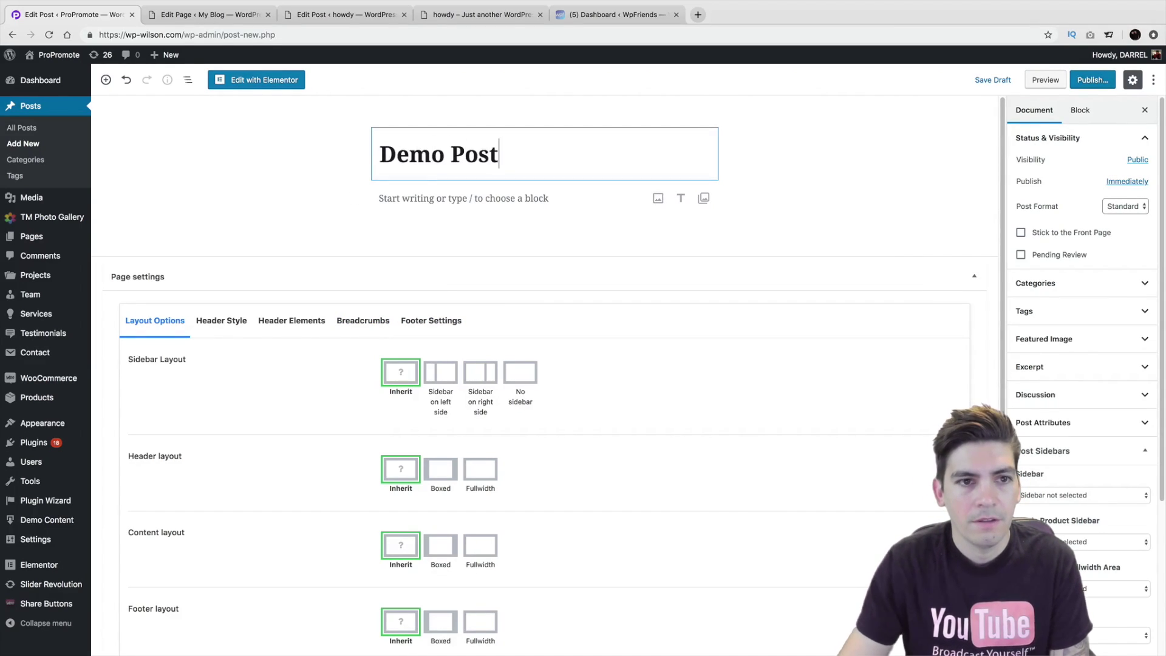
Open Demo Post in Elementor, look at its page settings and exit to the dashboard
{"action": "left_click", "coordinate": [300, 82]}
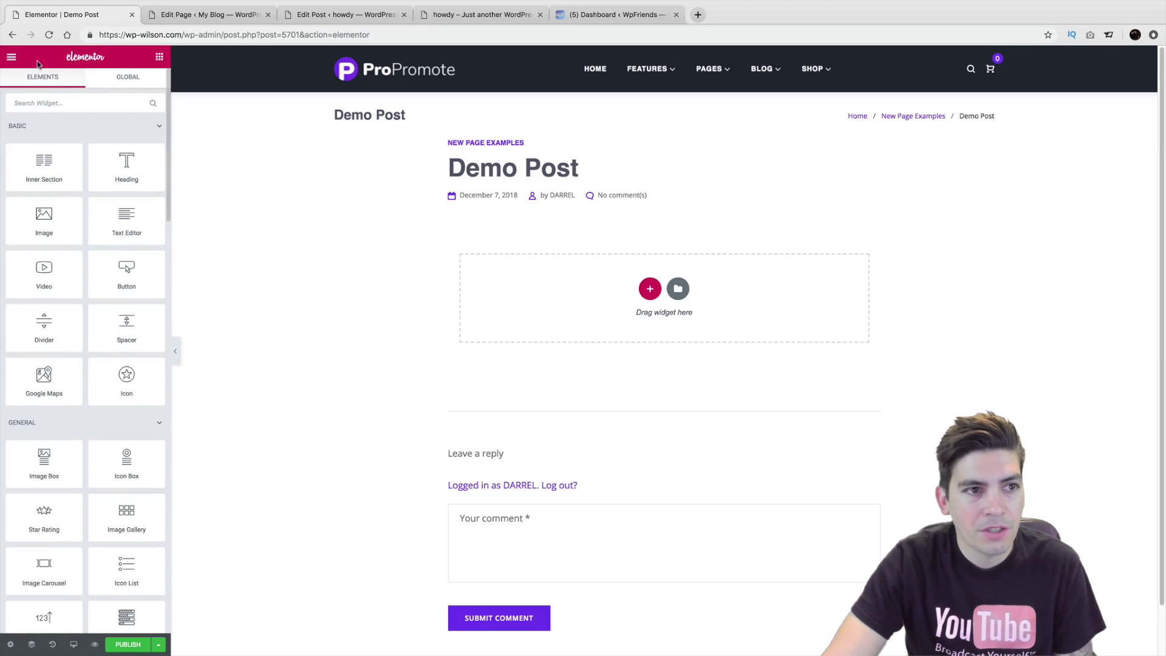
{"action": "left_click", "coordinate": [10, 644]}
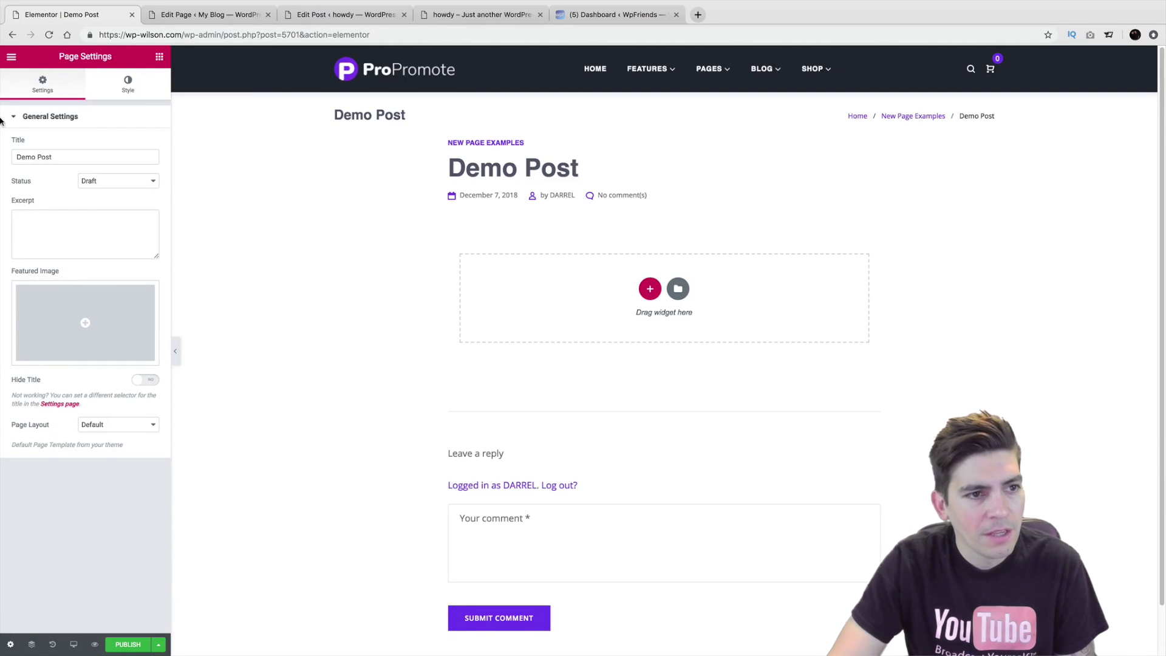
{"action": "left_click", "coordinate": [11, 61]}
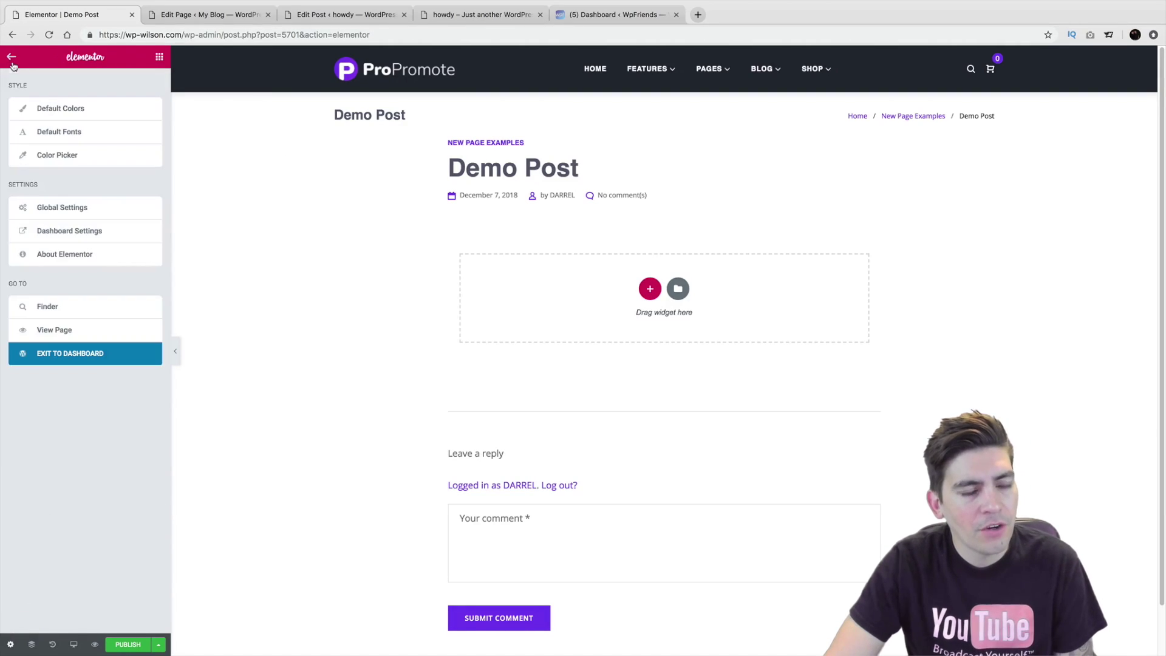
{"action": "left_click", "coordinate": [97, 355]}
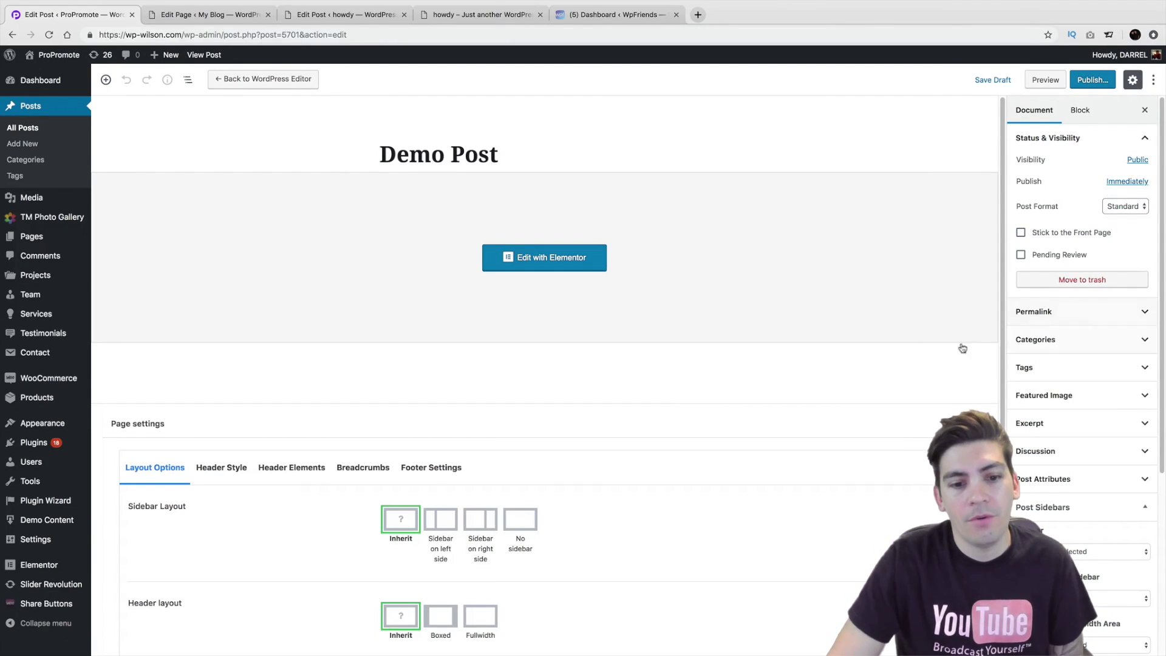
Set Demo Post's sidebar layout to No sidebar and publish the post
{"action": "scroll", "coordinate": [796, 486], "scroll_direction": "down", "scroll_amount": 1}
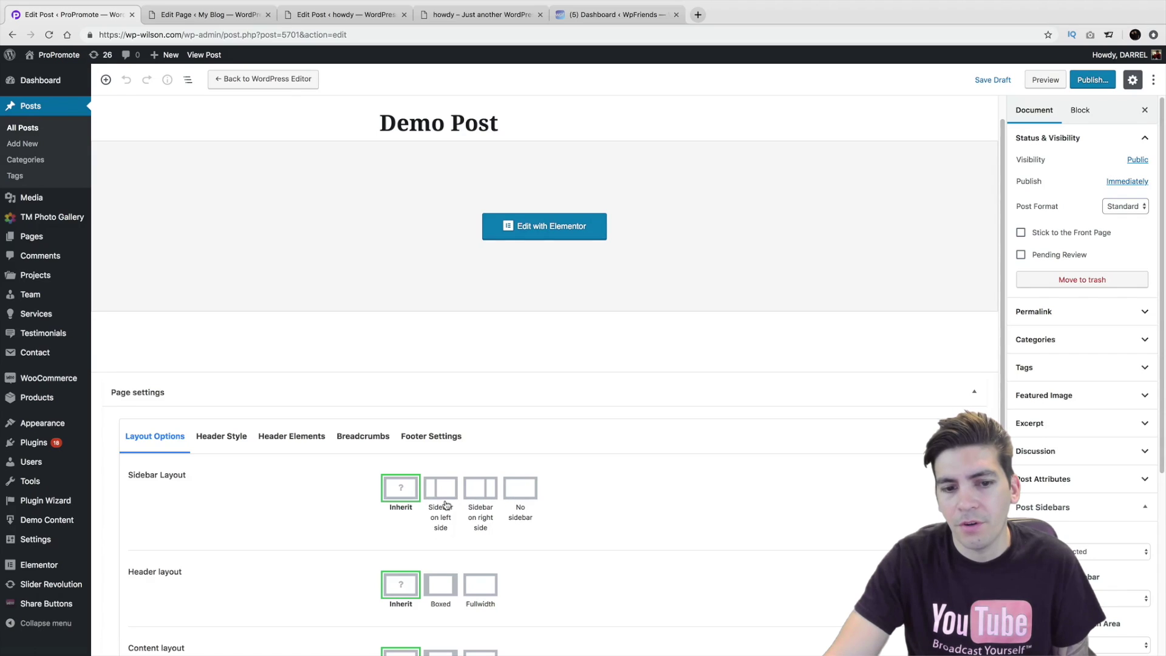
{"action": "left_click", "coordinate": [534, 484]}
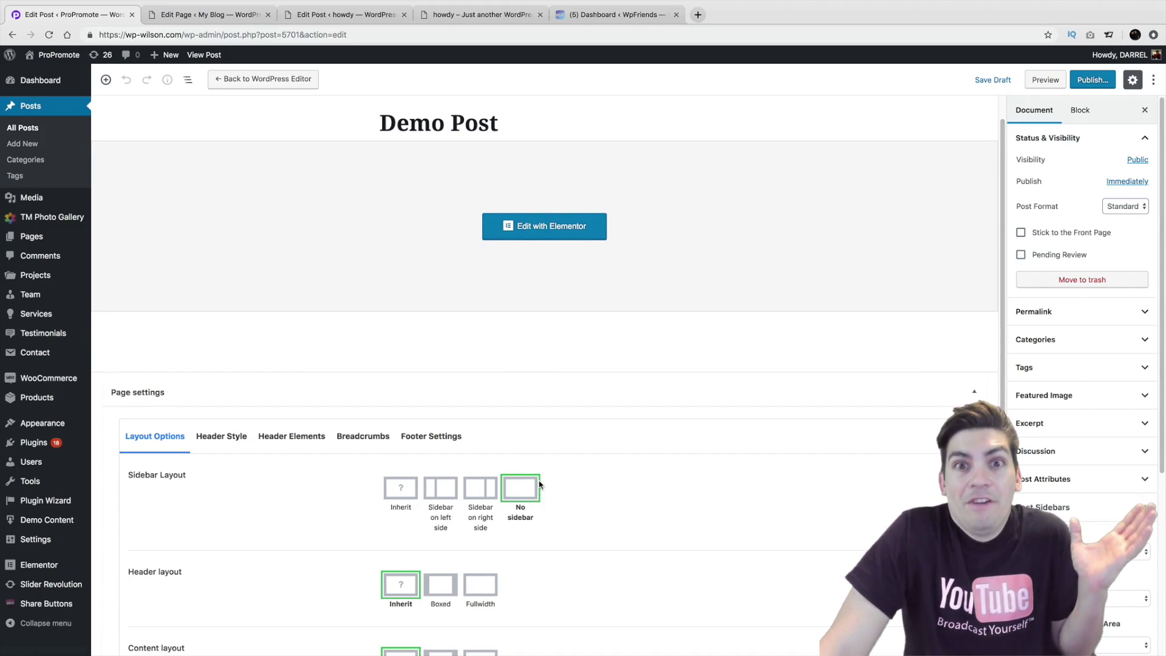
{"action": "scroll", "coordinate": [843, 373], "scroll_direction": "up", "scroll_amount": 1}
{"action": "left_click", "coordinate": [1091, 80]}
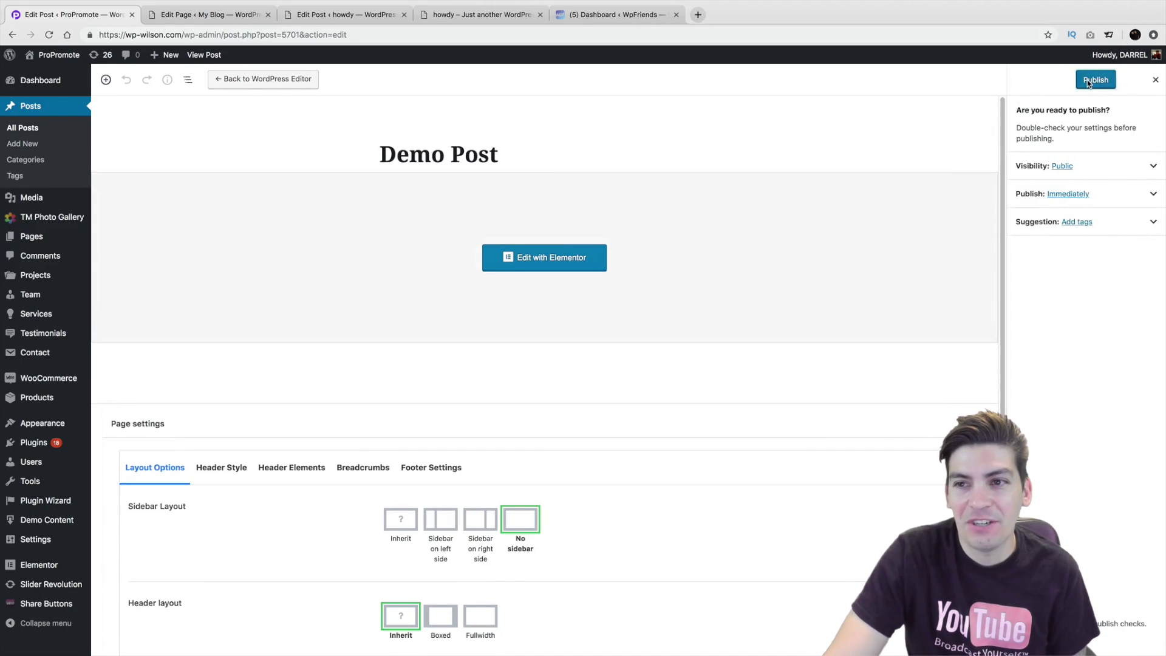
{"action": "left_click", "coordinate": [1087, 83]}
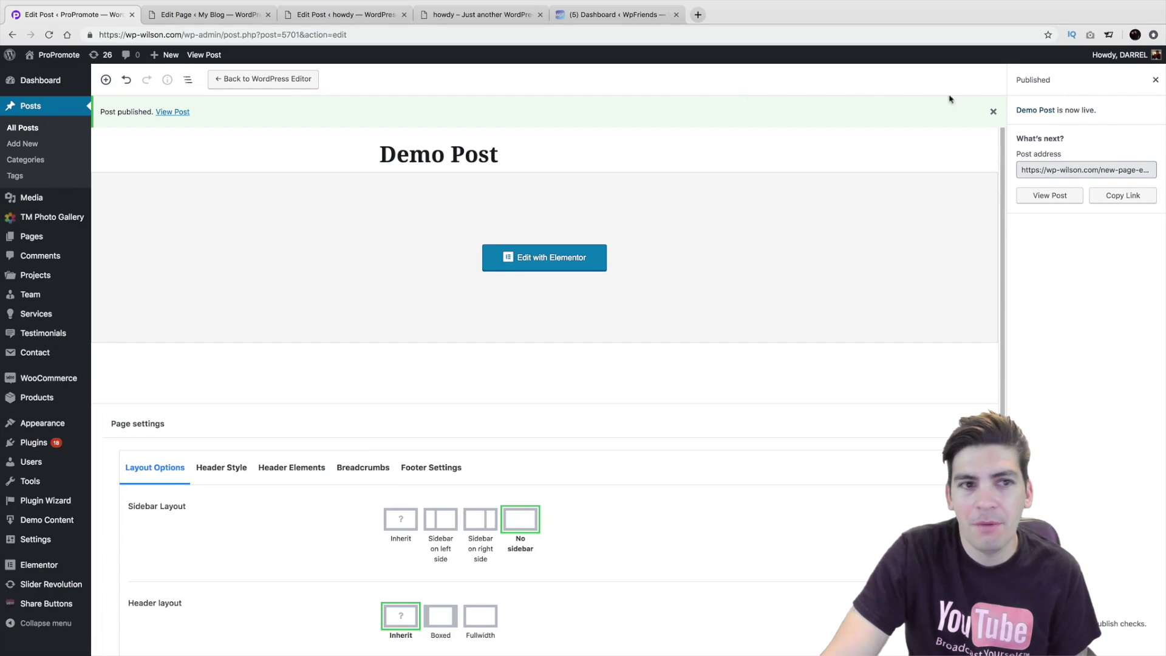
Check the published Demo Post in Elementor and return to its WordPress edit screen
{"action": "left_click", "coordinate": [540, 263]}
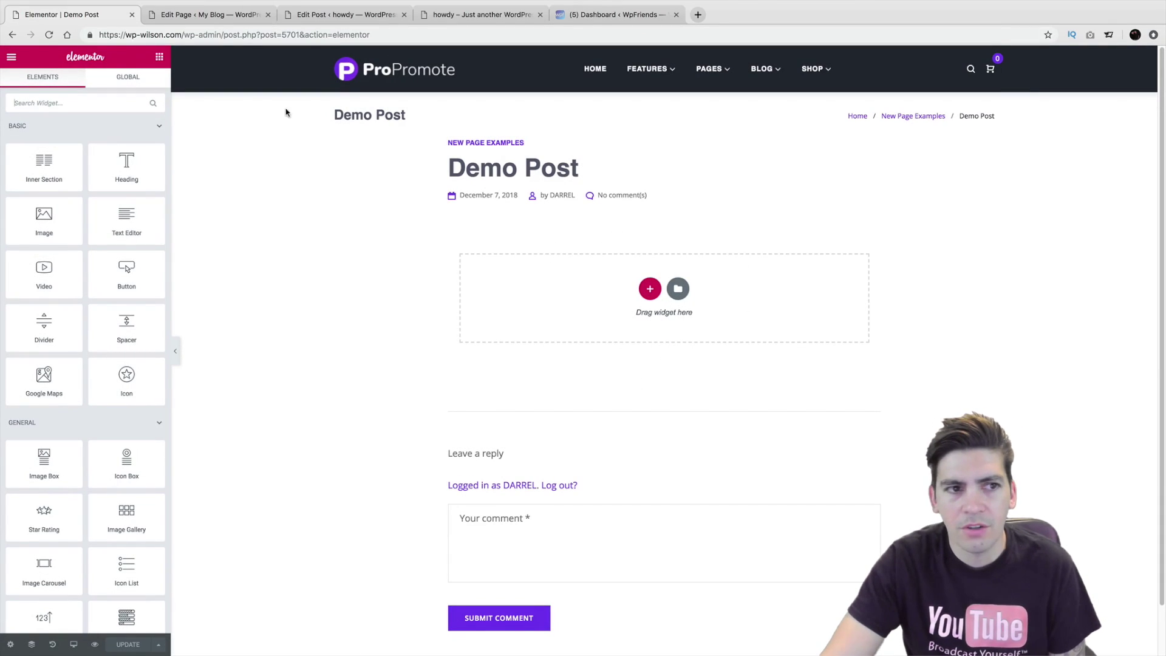
{"action": "left_click", "coordinate": [11, 59]}
{"action": "left_click", "coordinate": [135, 354]}
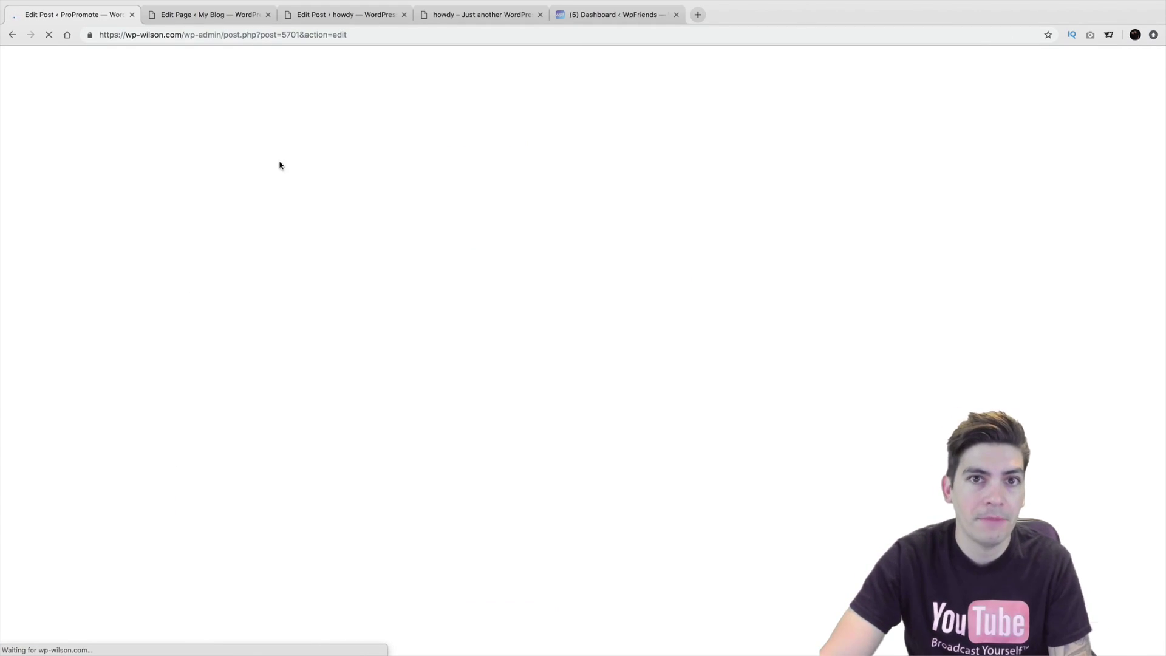
Create a new page on the ProPromote site titled "Demo PAge"
{"action": "mouse_move", "coordinate": [164, 54]}
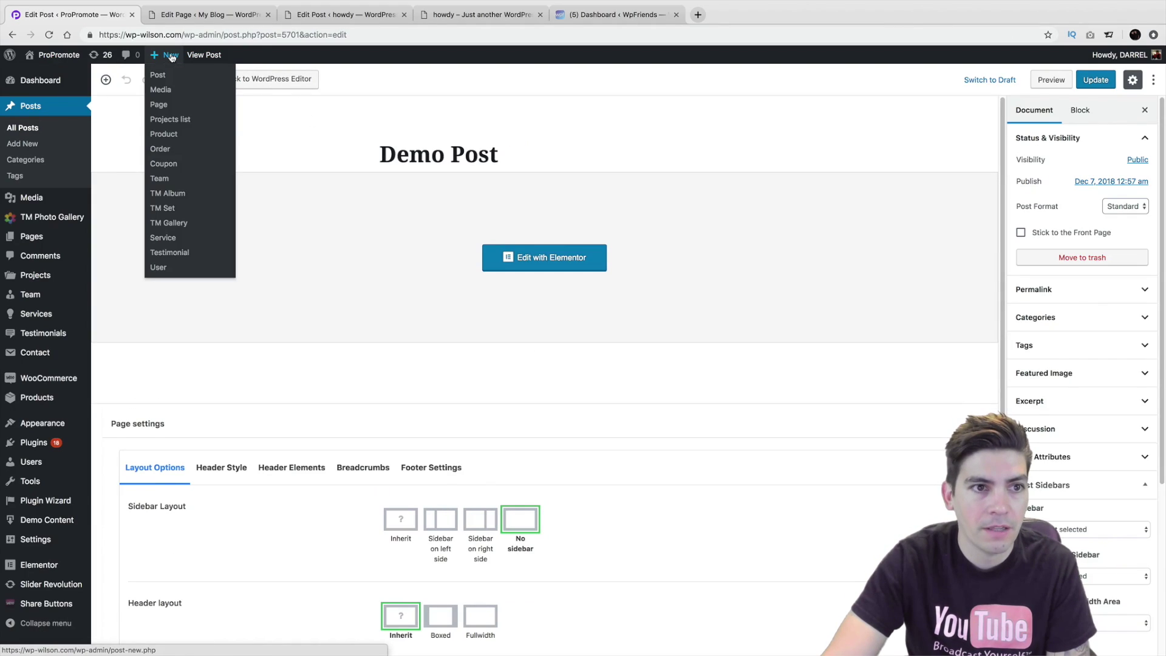
{"action": "left_click", "coordinate": [181, 110]}
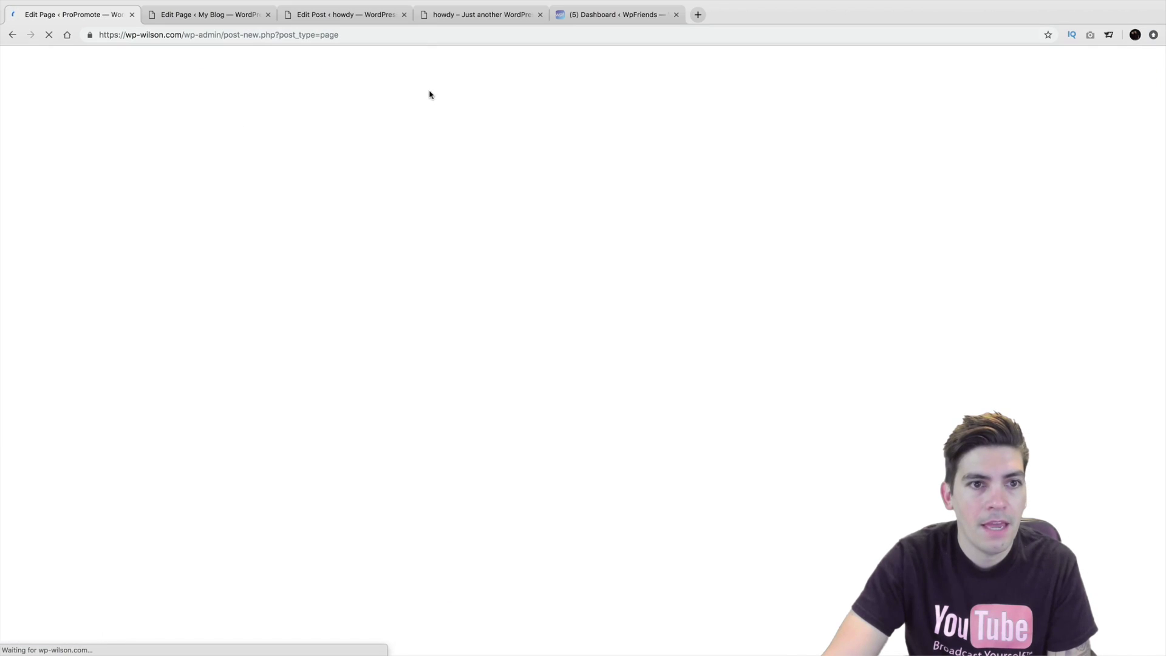
{"action": "left_click", "coordinate": [422, 138]}
{"action": "type", "text": "D"}
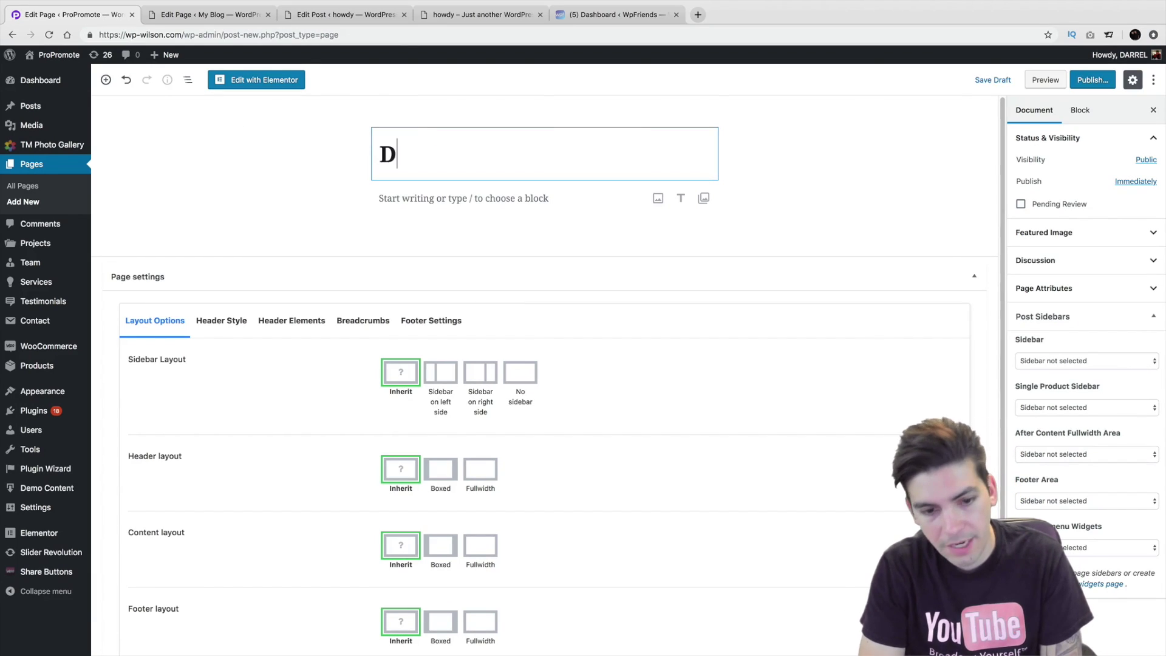
{"action": "type", "text": "emo PAge"}
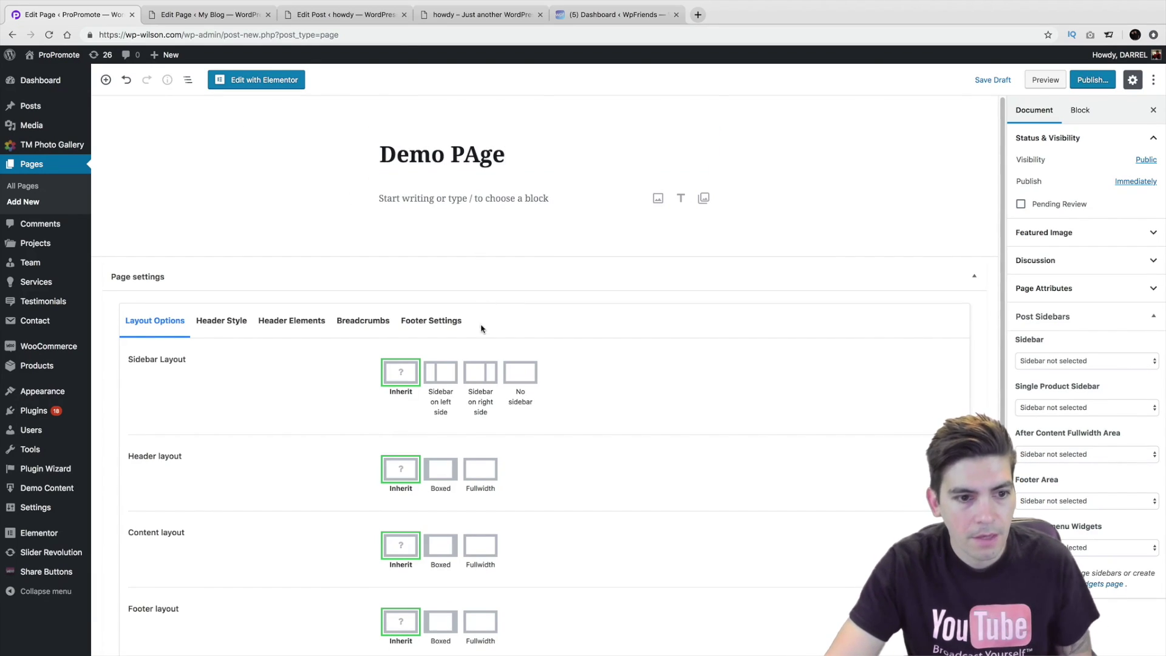
Set the new page's sidebar layout to No sidebar and content layout to Fullwidth, and publish it
{"action": "left_click", "coordinate": [535, 386]}
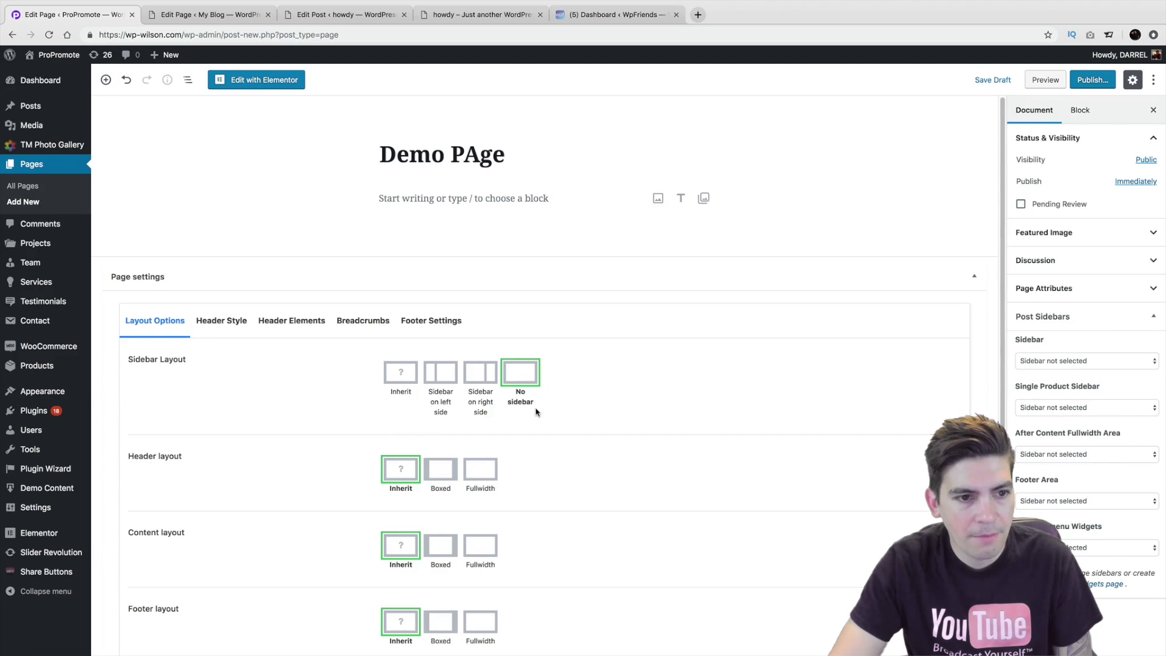
{"action": "scroll", "coordinate": [537, 411], "scroll_direction": "down", "scroll_amount": 3}
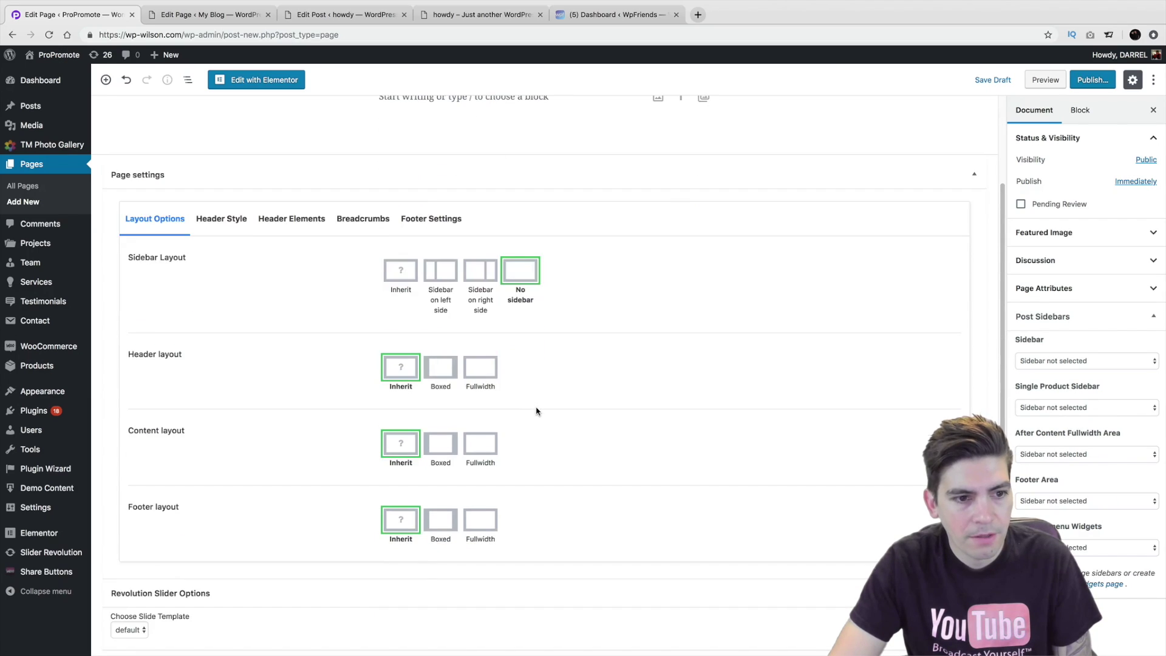
{"action": "left_click", "coordinate": [486, 449]}
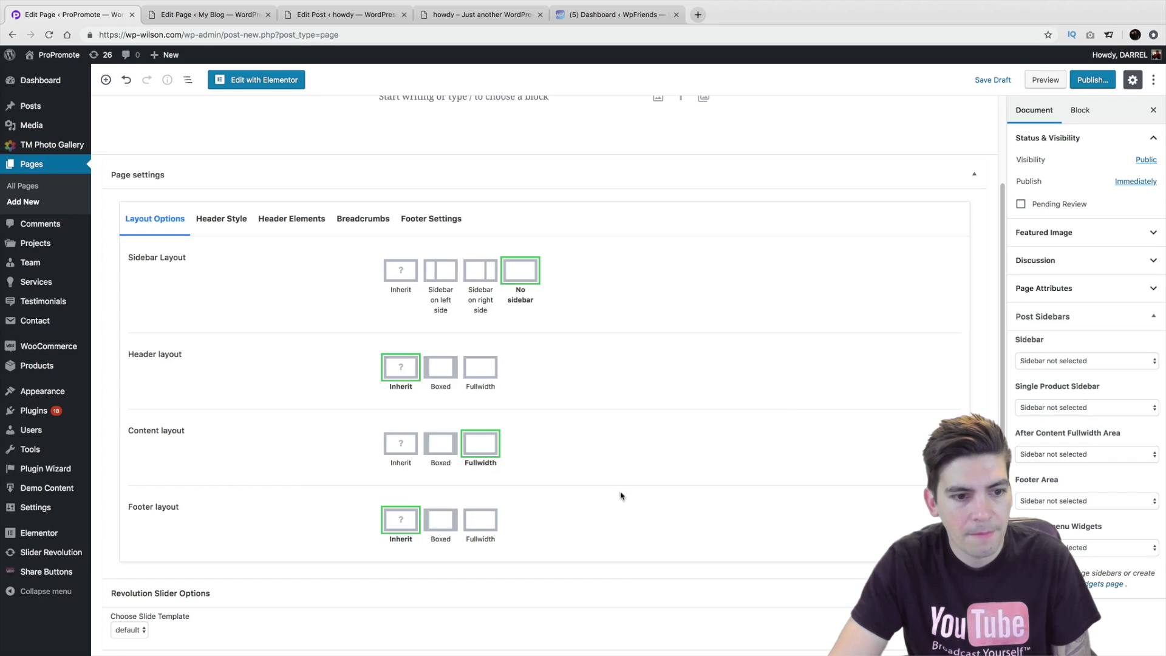
{"action": "left_click", "coordinate": [1079, 91]}
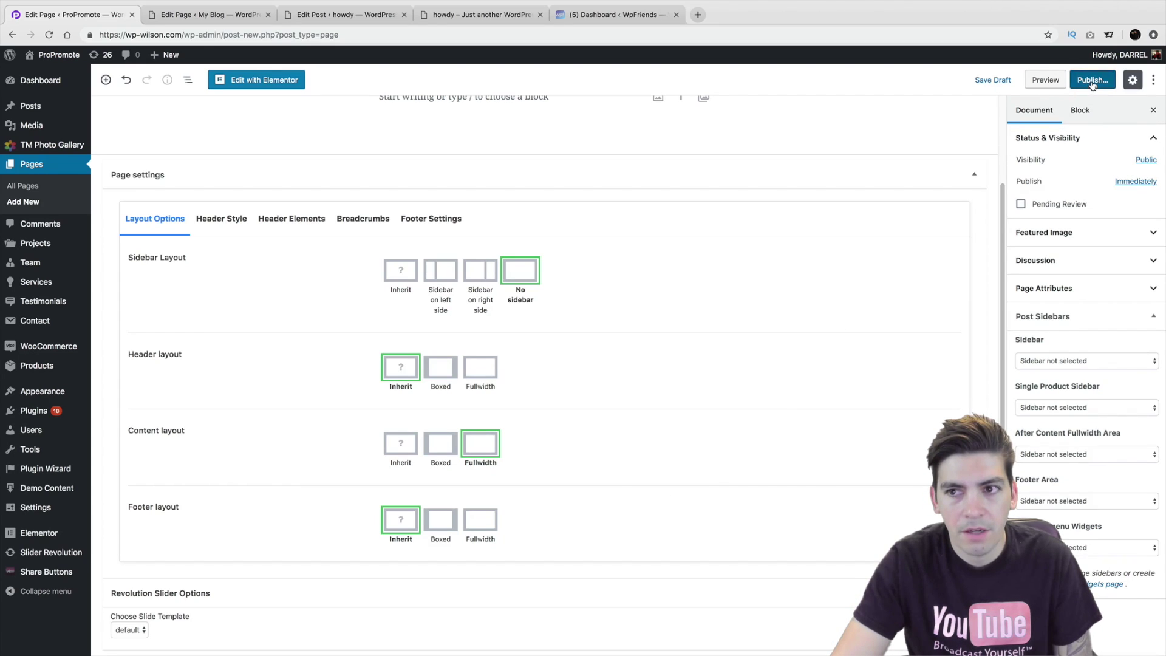
{"action": "left_click", "coordinate": [1088, 84]}
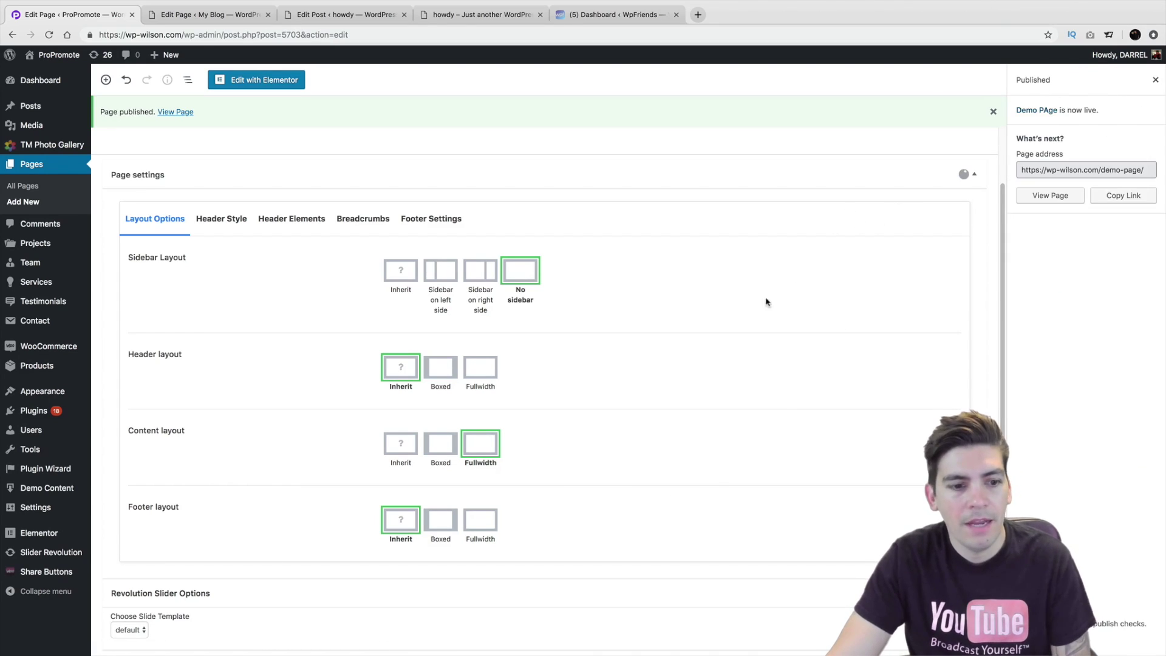
Open the published demo page in Elementor, inspect its title area and show the editor's main options
{"action": "scroll", "coordinate": [497, 483], "scroll_direction": "up", "scroll_amount": 2}
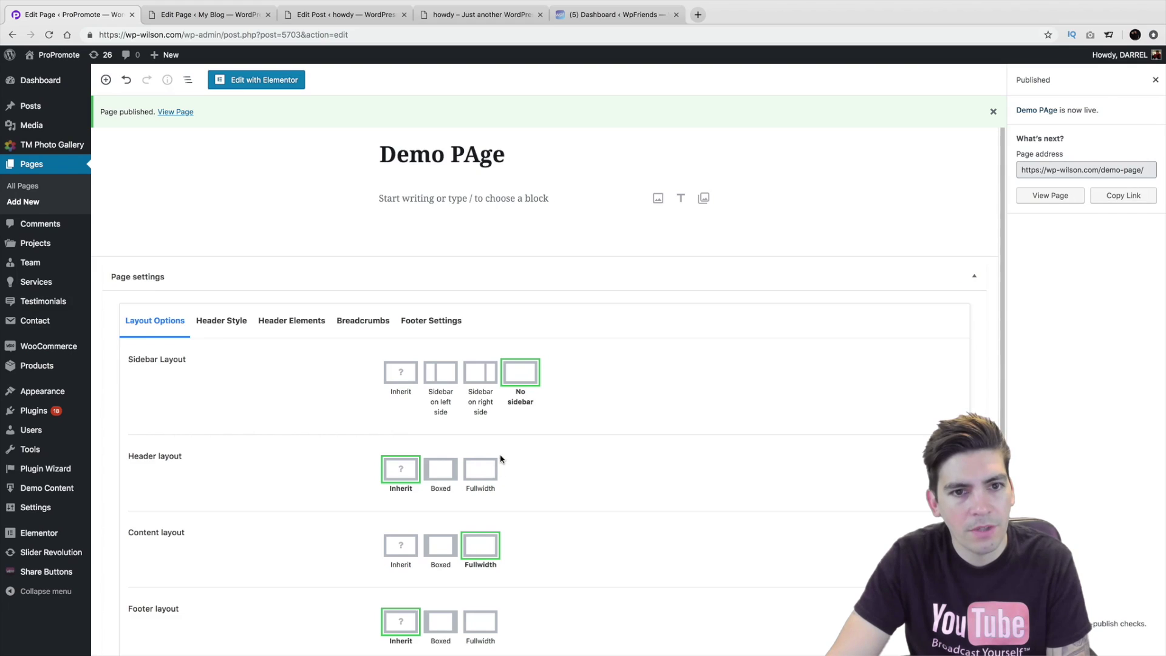
{"action": "left_click", "coordinate": [287, 85]}
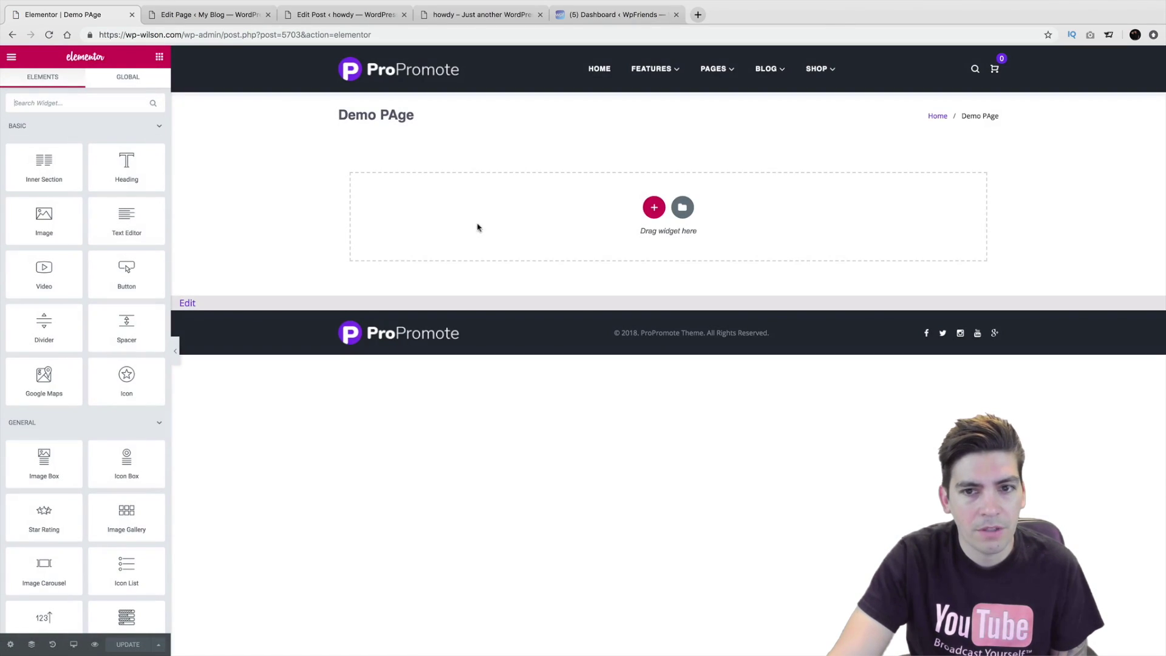
{"action": "left_click_drag", "start_coordinate": [415, 115], "coordinate": [368, 115]}
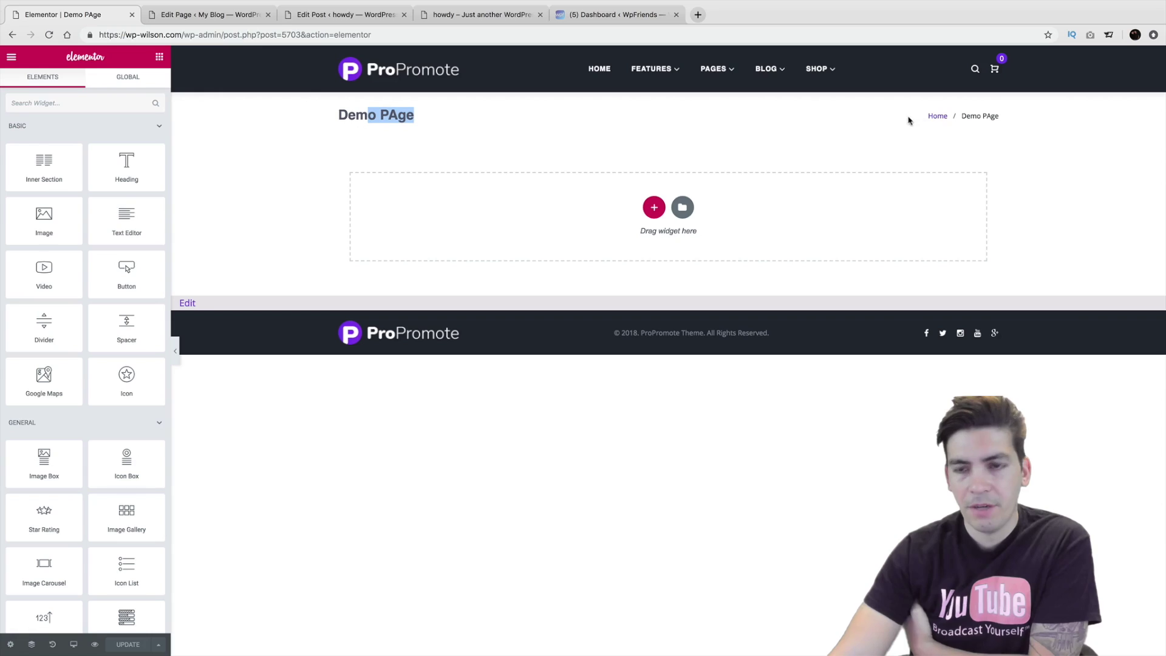
{"action": "left_click", "coordinate": [11, 56]}
{"action": "left_click", "coordinate": [209, 11]}
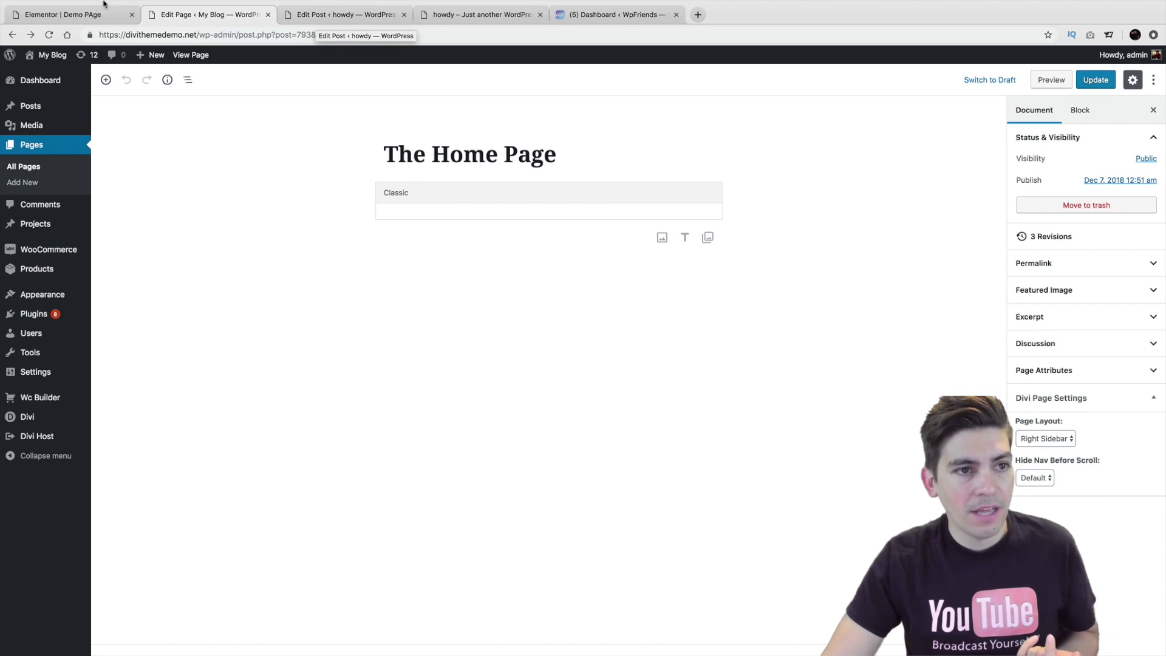
{"action": "left_click", "coordinate": [85, 14]}
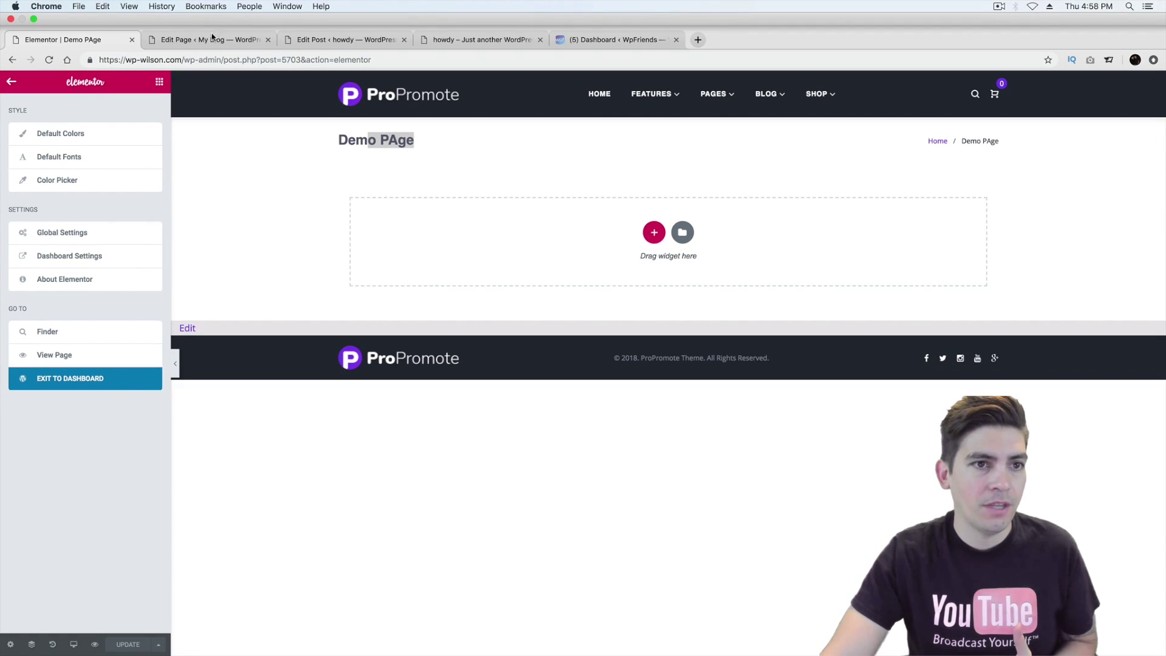
{"action": "left_click", "coordinate": [210, 40]}
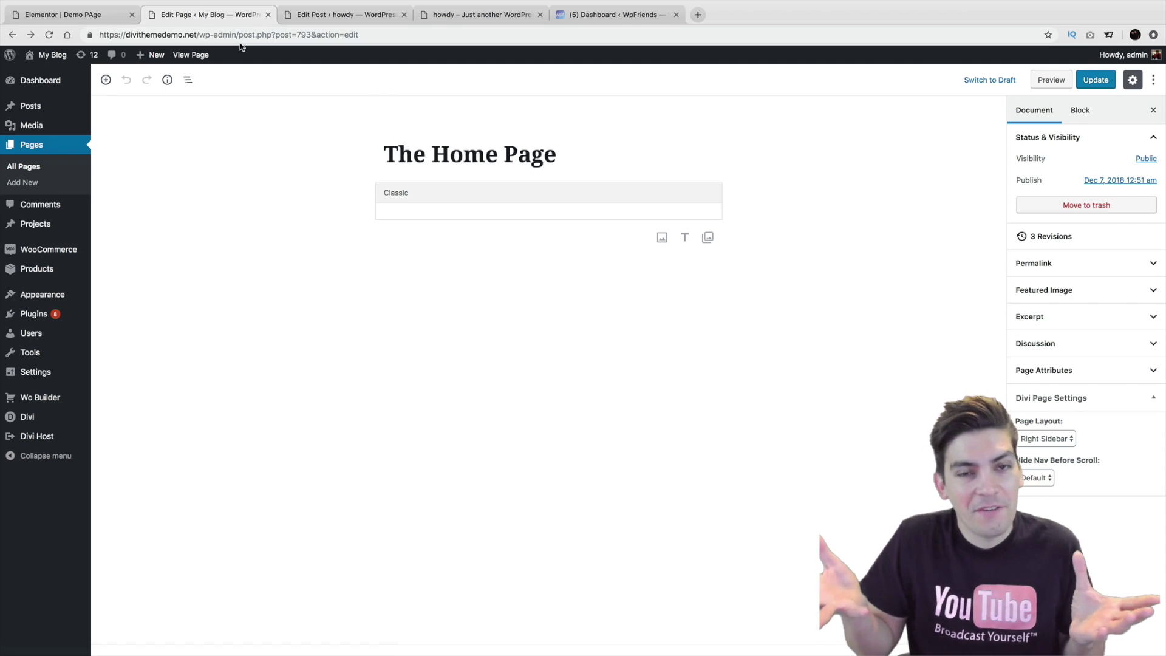
View the howdy site's "What Woman Think About At Home" post live and go to that site's dashboard
{"action": "left_click", "coordinate": [377, 14]}
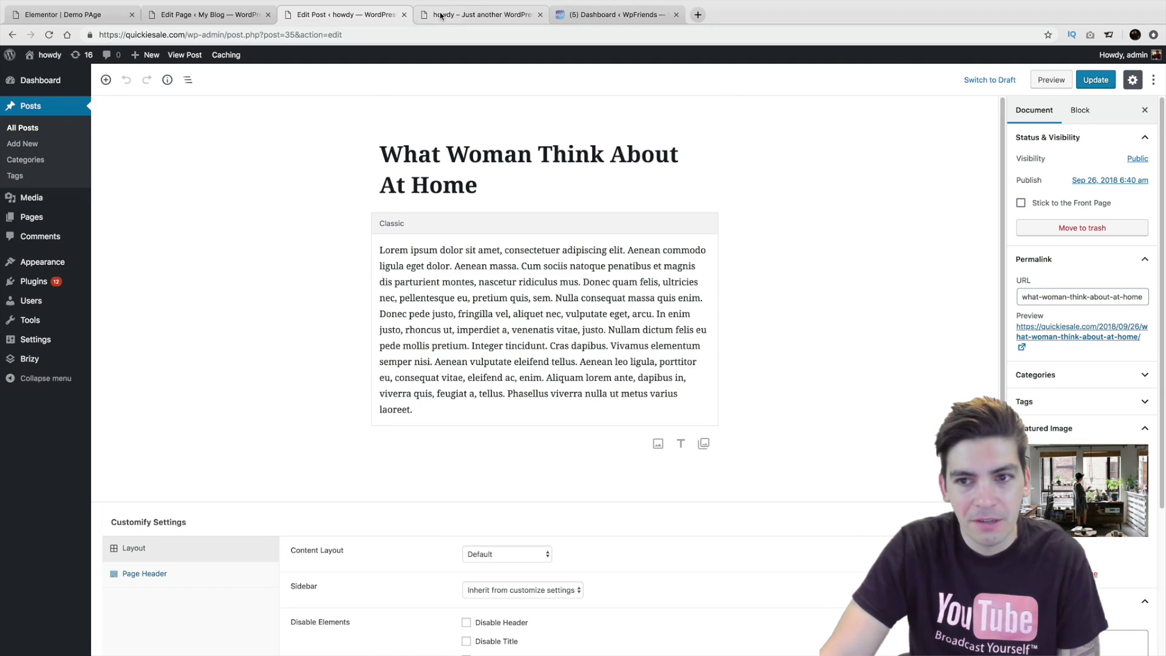
{"action": "left_click", "coordinate": [202, 56]}
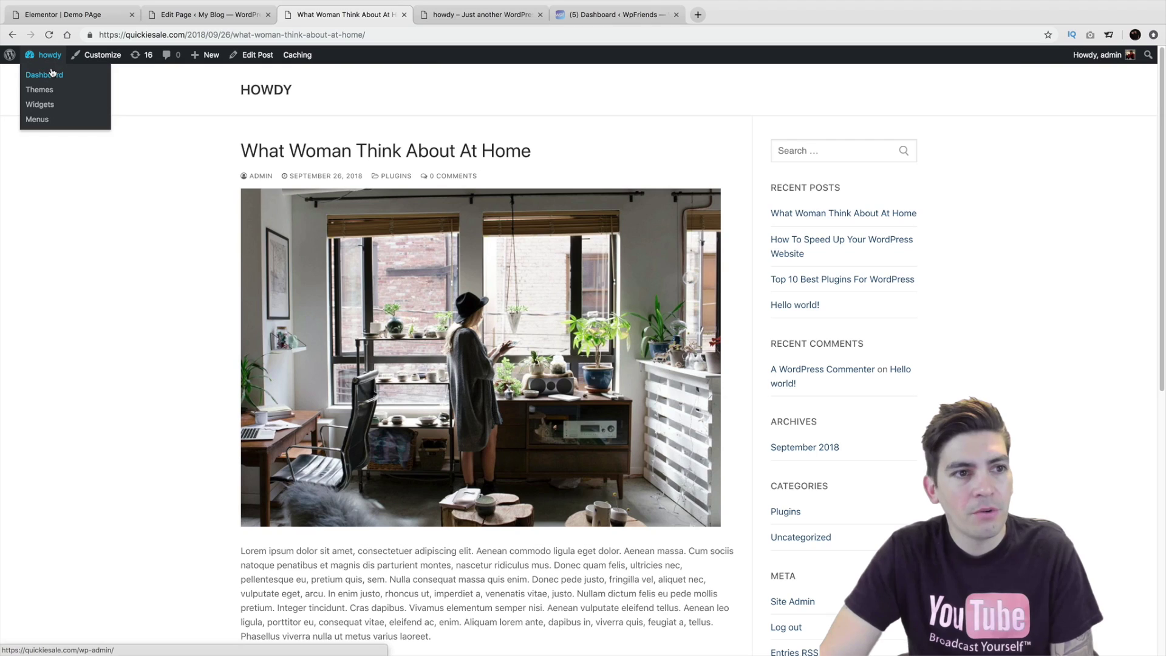
{"action": "left_click", "coordinate": [53, 74]}
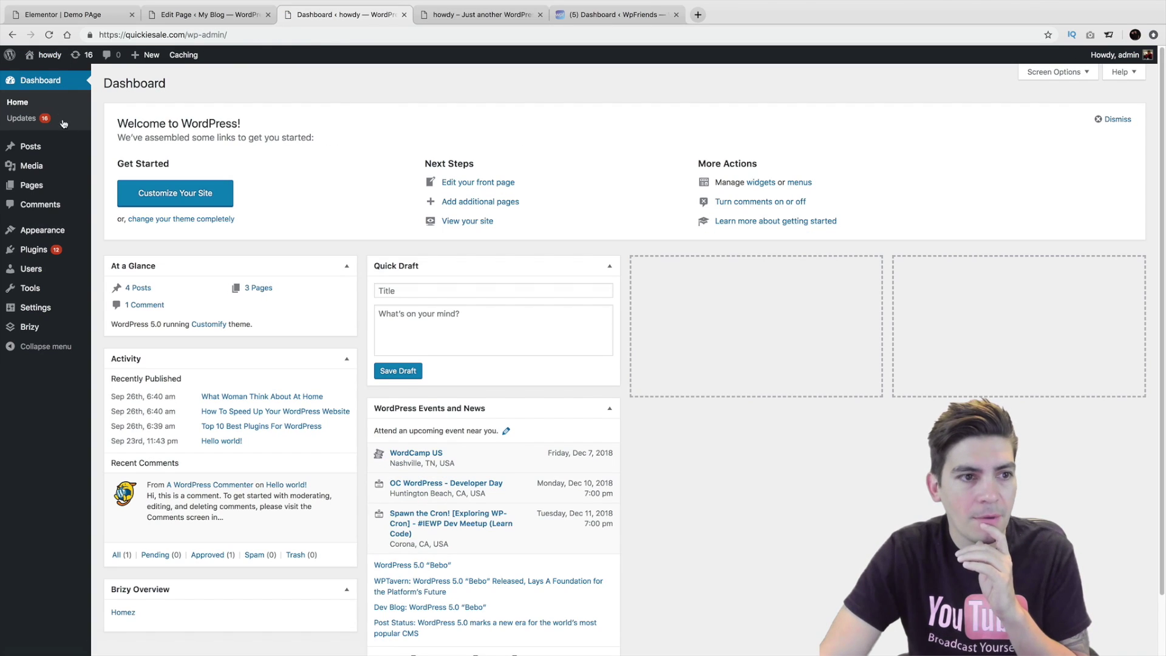
Create a new page on the howdy site titled "Home Page"
{"action": "mouse_move", "coordinate": [55, 186]}
{"action": "left_click", "coordinate": [119, 203]}
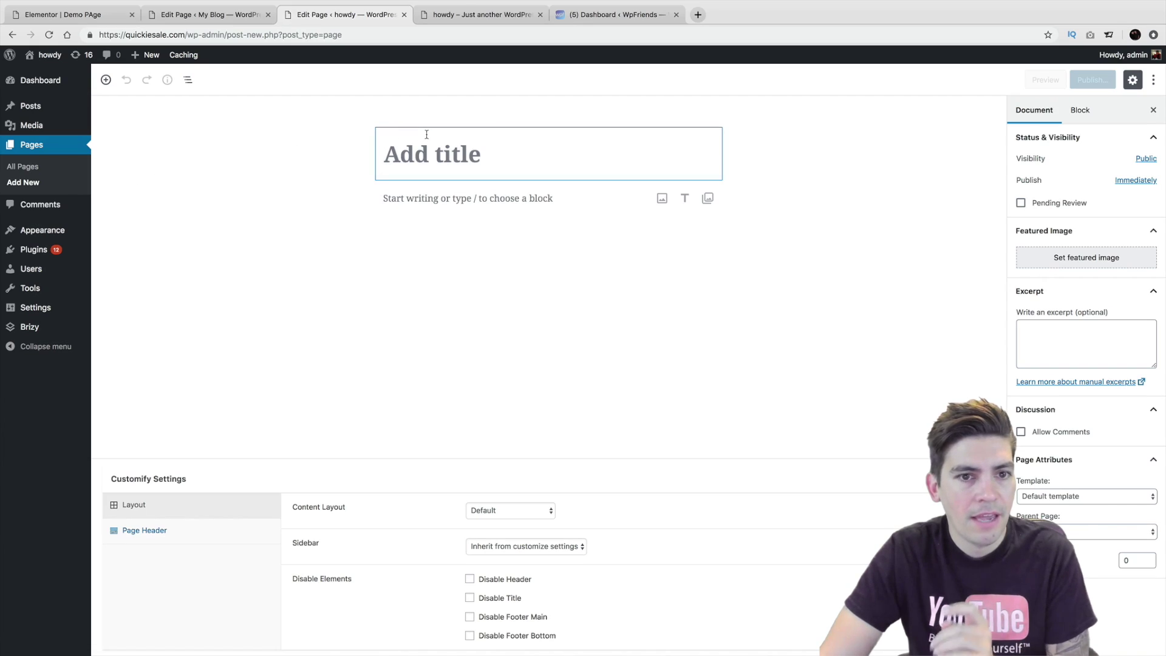
{"action": "type", "text": "Home Page"}
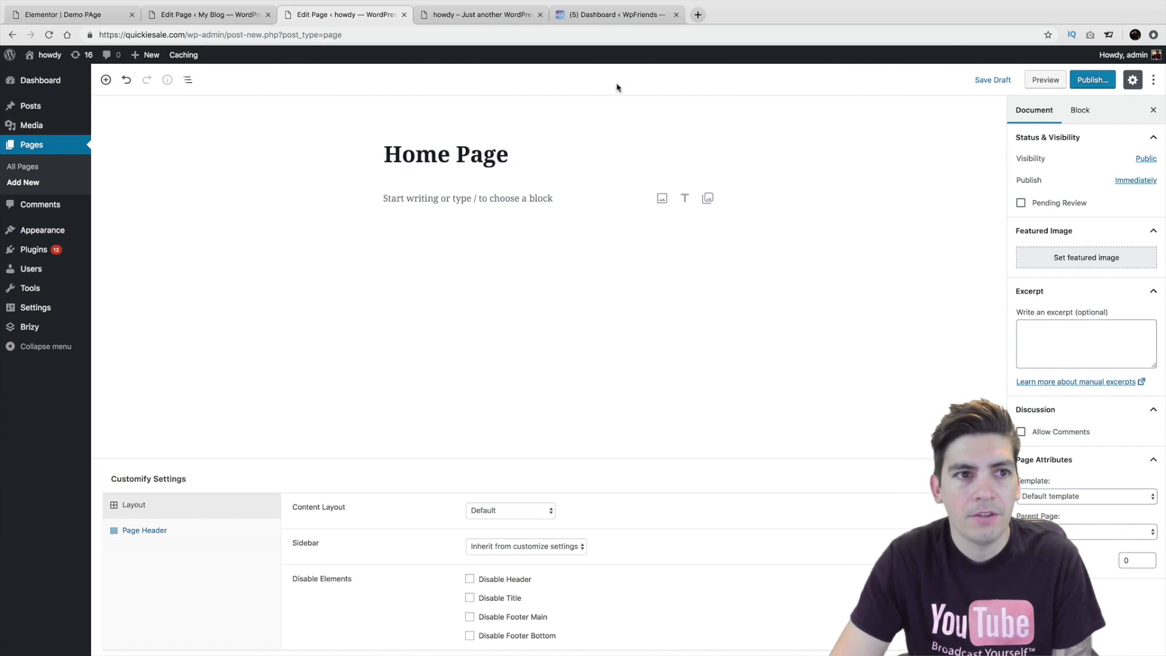
Publish the new "Home Page" page and view it live
{"action": "left_click", "coordinate": [1085, 78]}
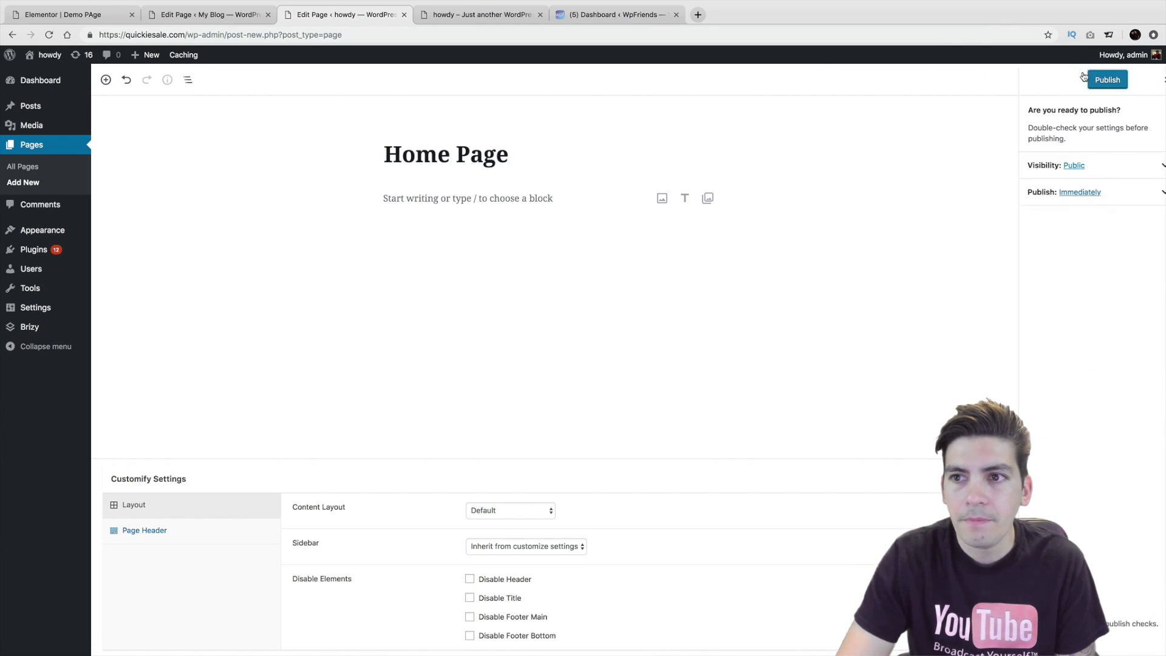
{"action": "left_click", "coordinate": [1085, 81]}
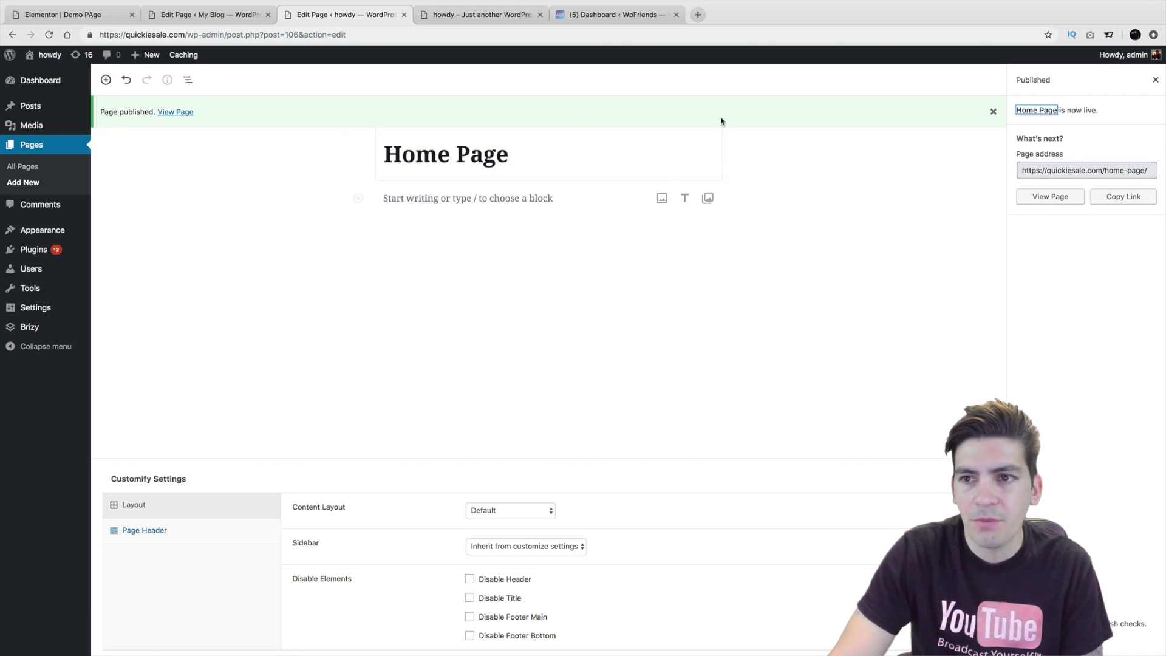
{"action": "left_click", "coordinate": [1039, 200]}
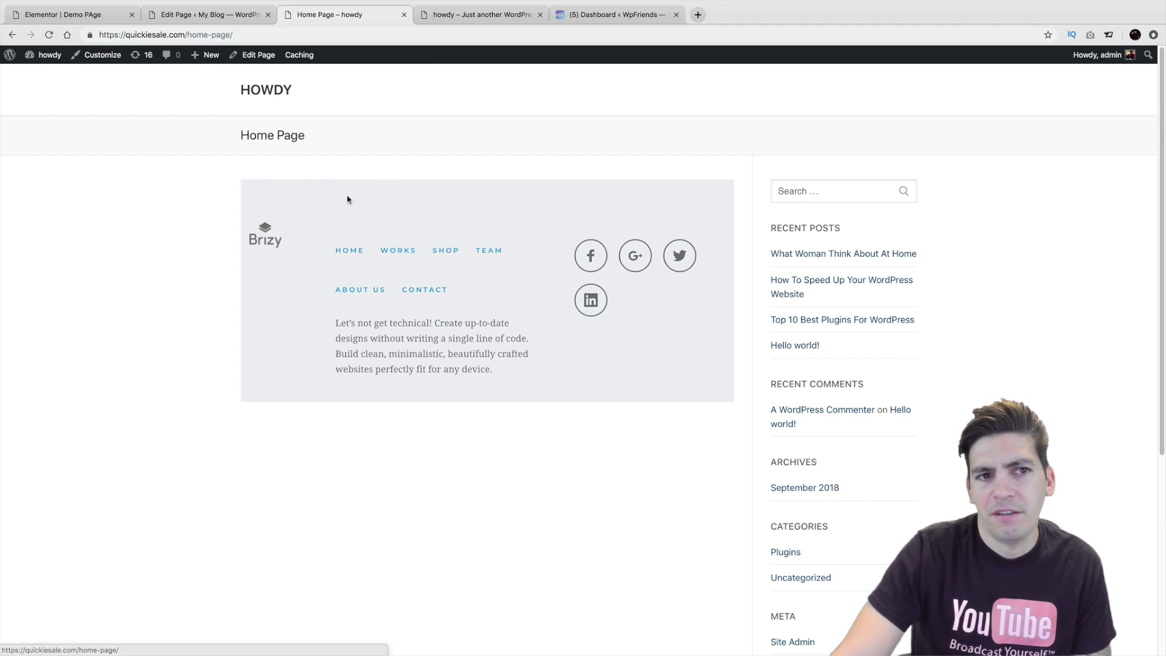
Set Home Page's content layout to Full Width - Stretched, disable its header and title, update it and view it live
{"action": "left_click", "coordinate": [267, 56]}
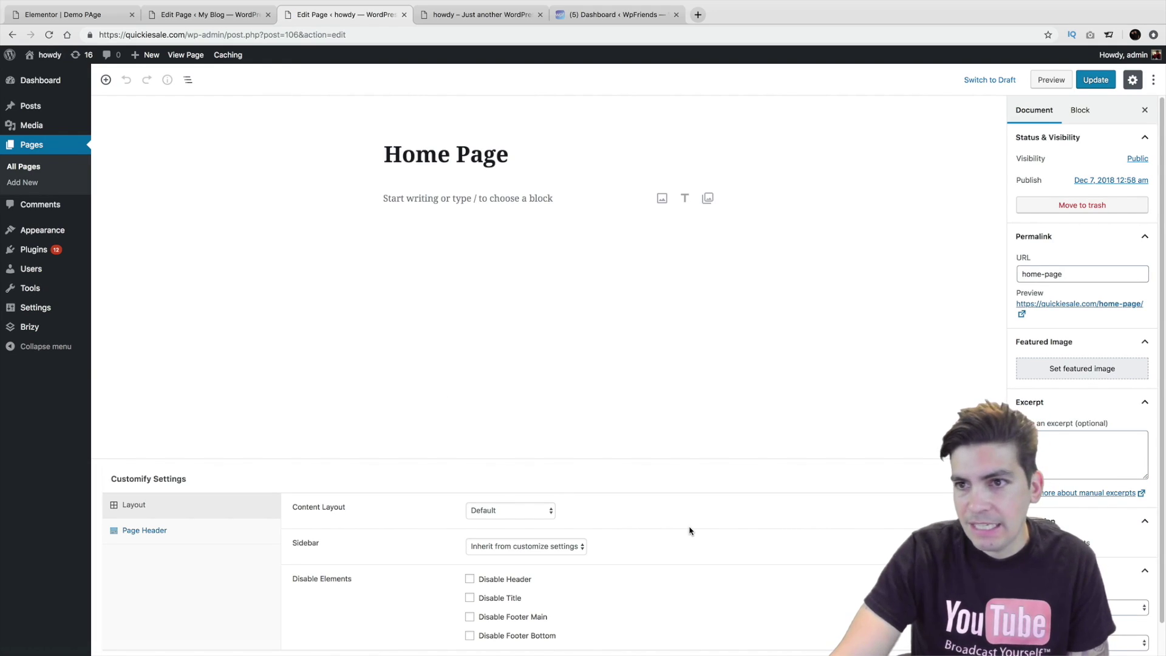
{"action": "left_click", "coordinate": [565, 511]}
{"action": "left_click", "coordinate": [546, 531]}
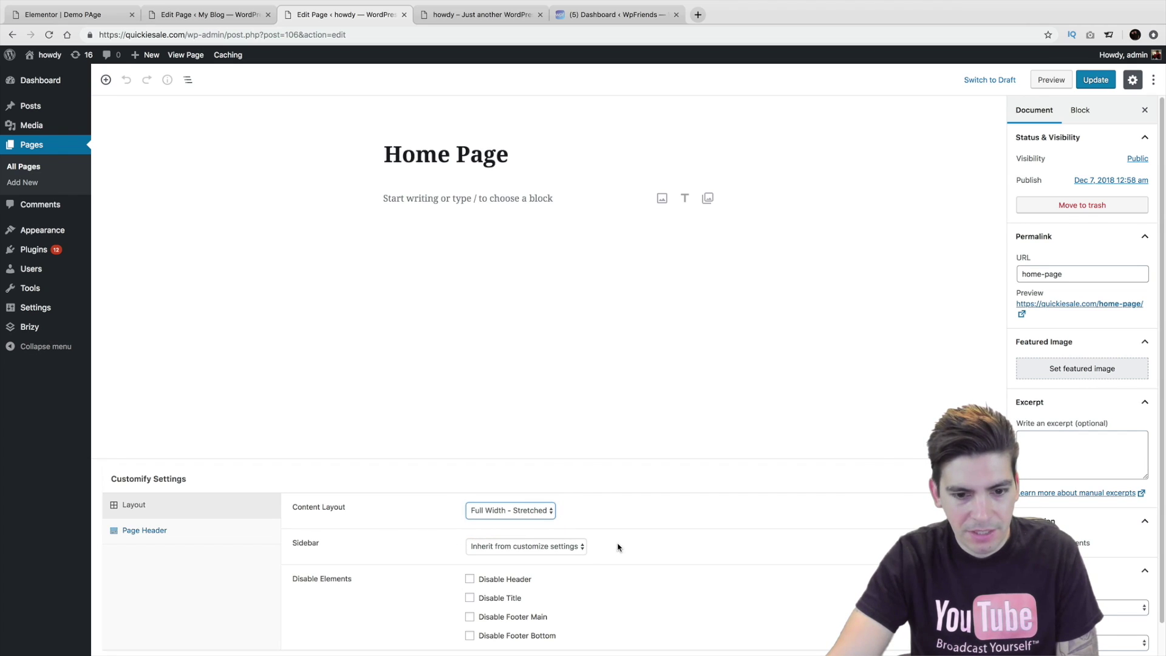
{"action": "left_click", "coordinate": [470, 599]}
{"action": "left_click", "coordinate": [472, 580]}
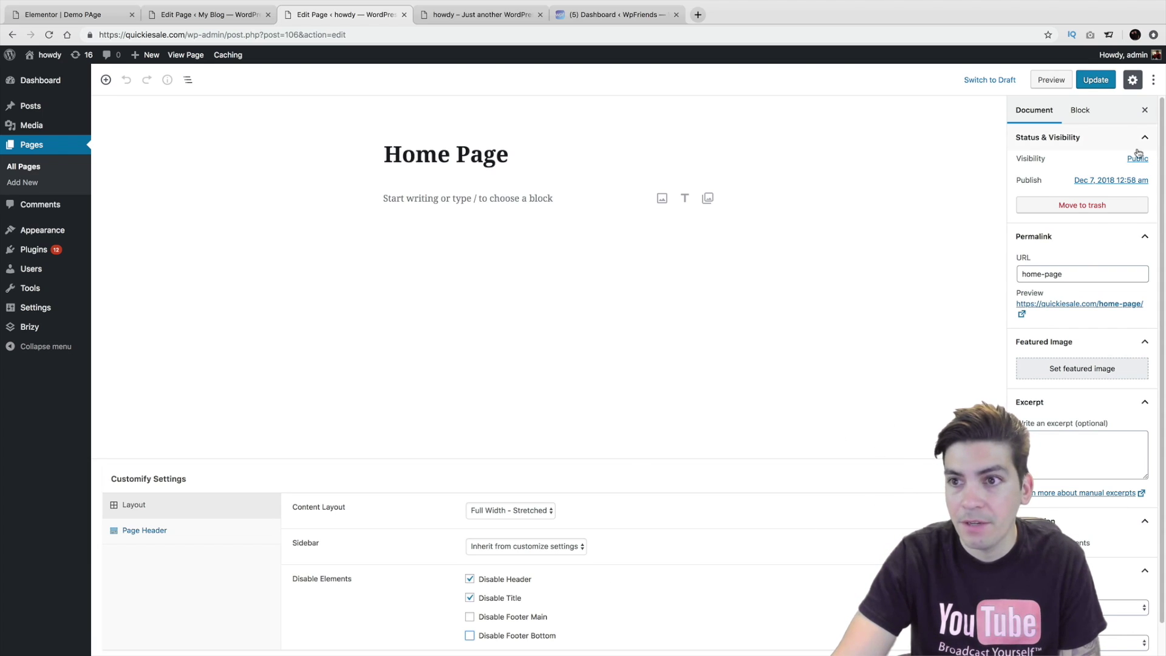
{"action": "left_click", "coordinate": [1096, 80]}
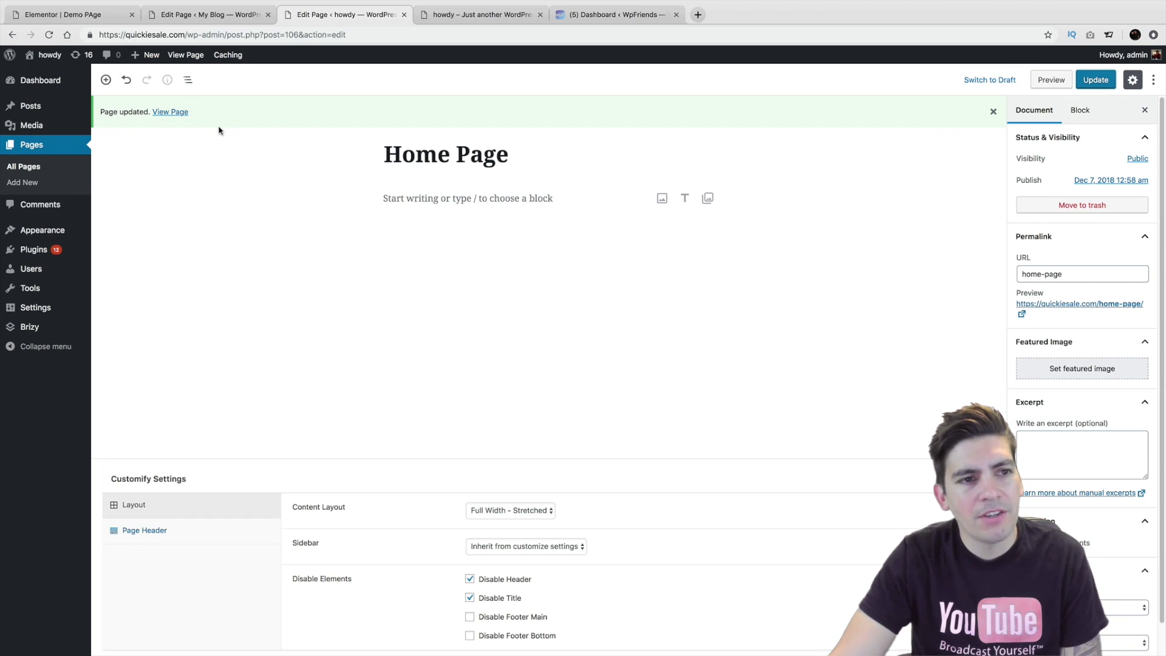
{"action": "left_click", "coordinate": [176, 113]}
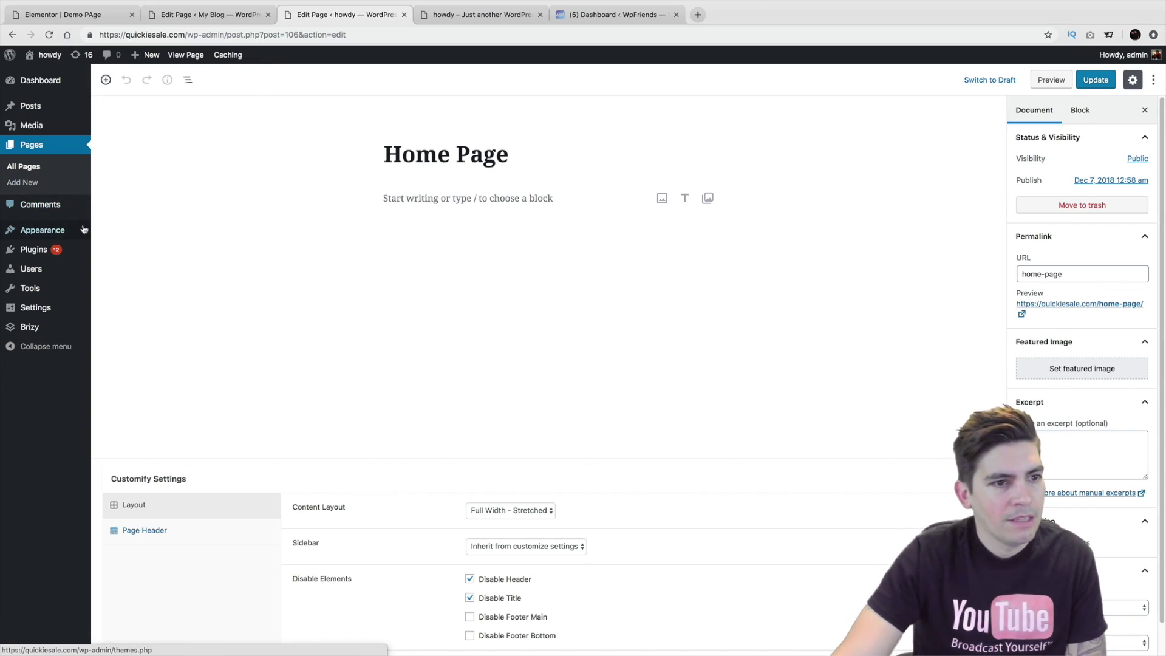
Check the site's Brizy templates and the list of all pages
{"action": "mouse_move", "coordinate": [57, 327]}
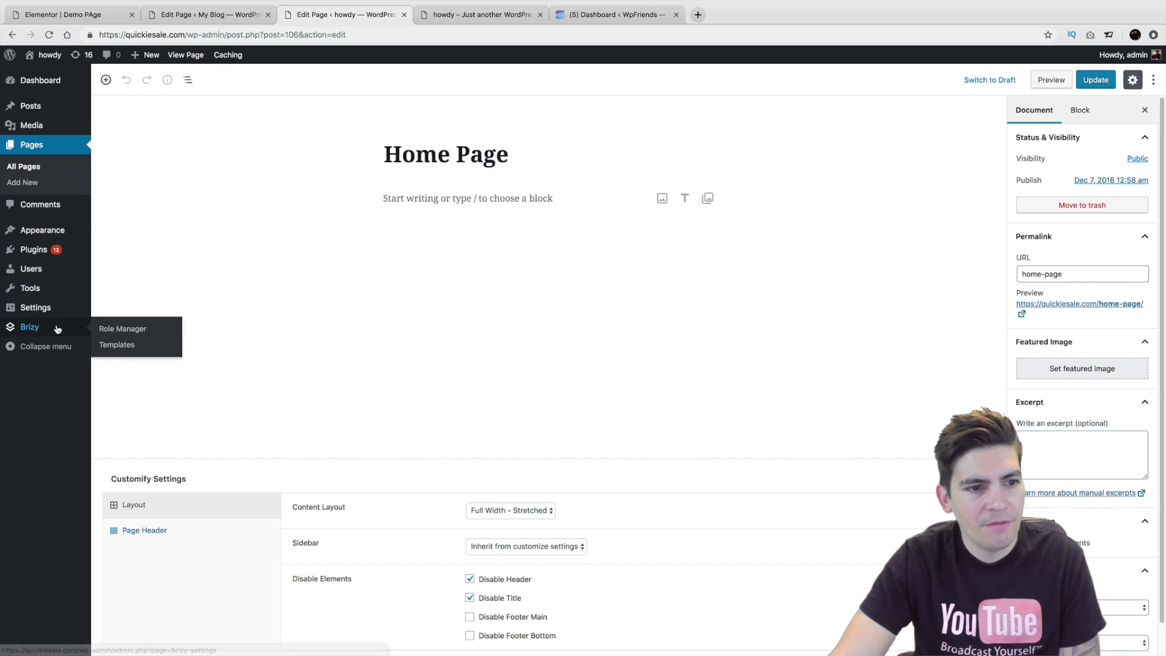
{"action": "left_click", "coordinate": [117, 345]}
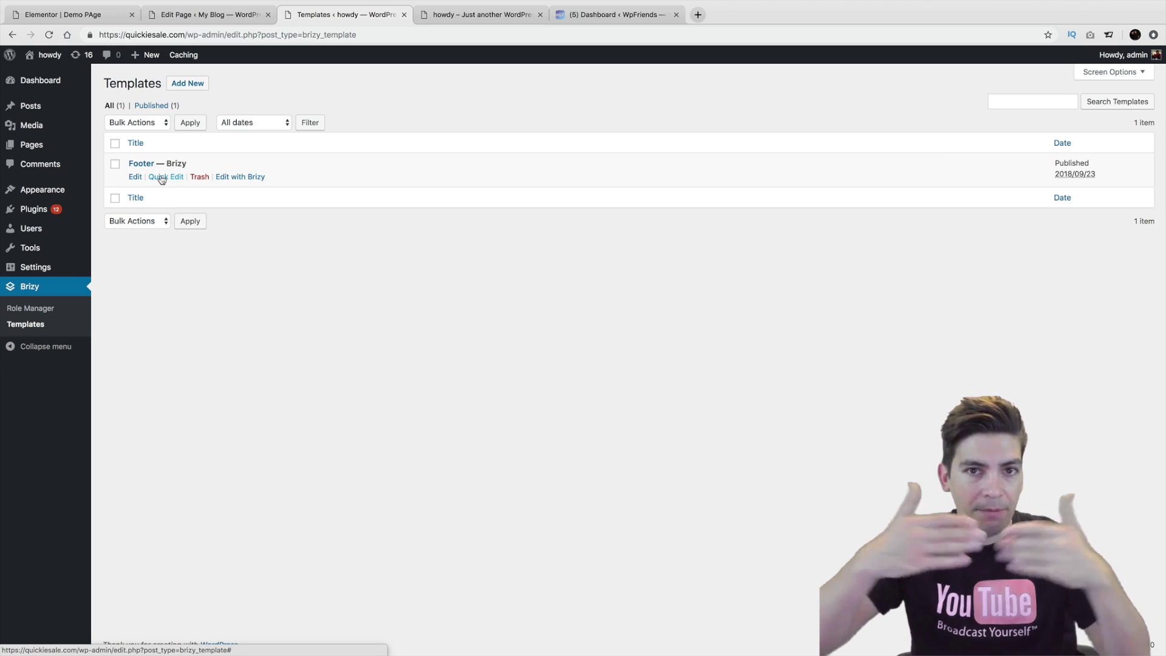
{"action": "mouse_move", "coordinate": [54, 146]}
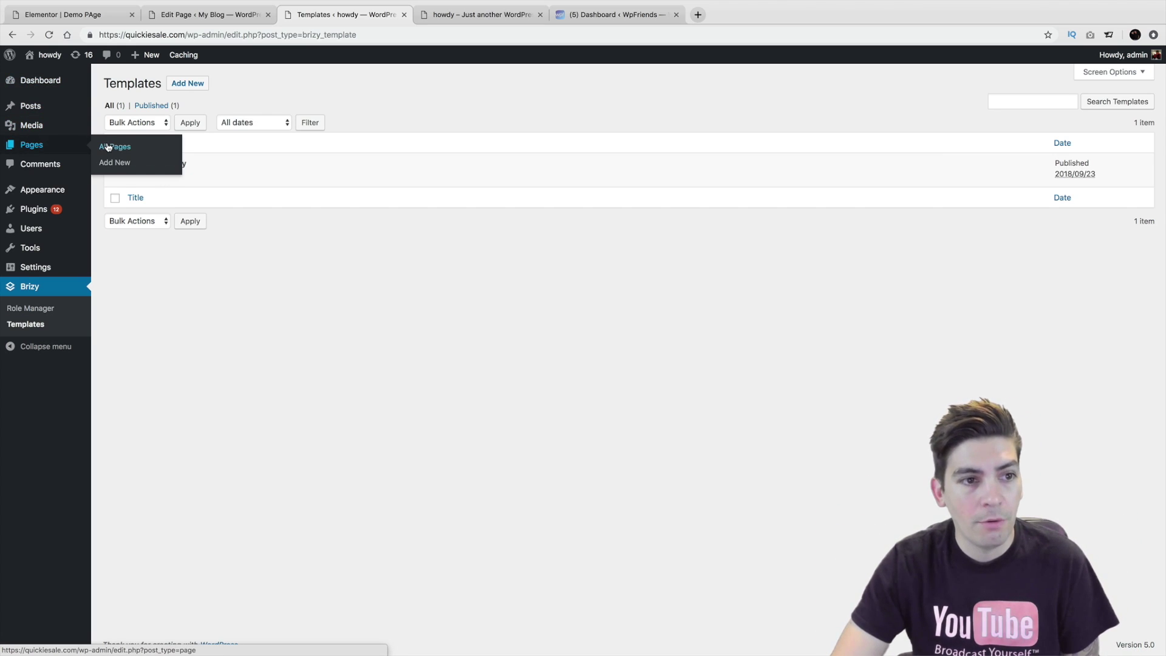
{"action": "left_click", "coordinate": [107, 147]}
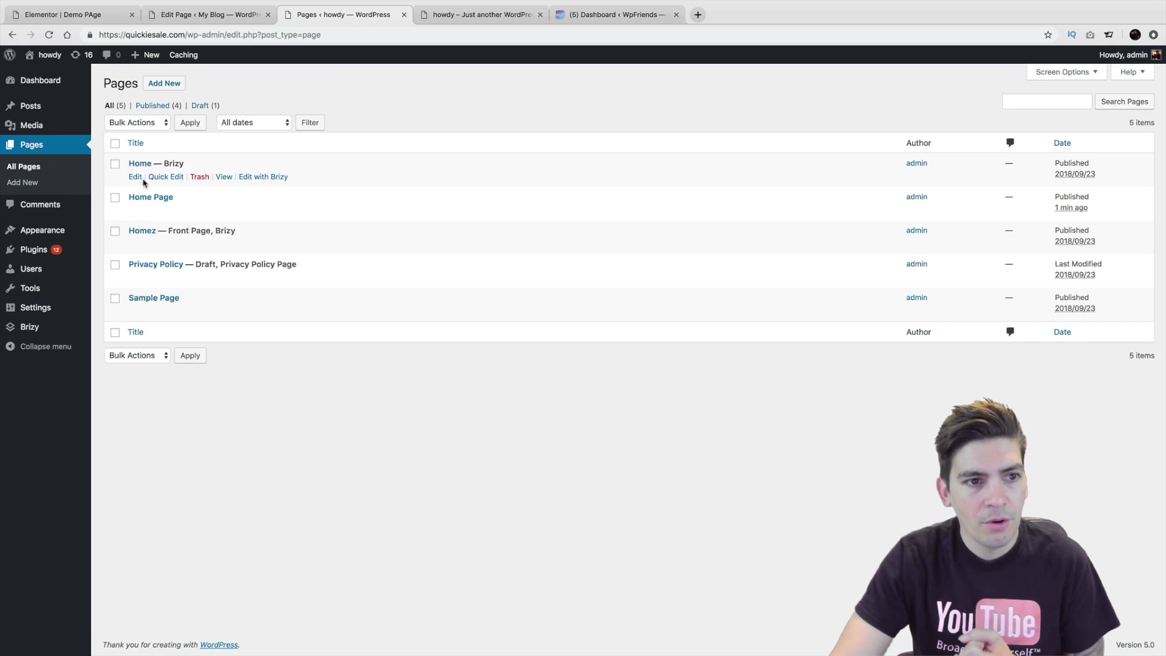
Reopen Home Page in the block editor, update it again and check the live page
{"action": "left_click", "coordinate": [136, 211]}
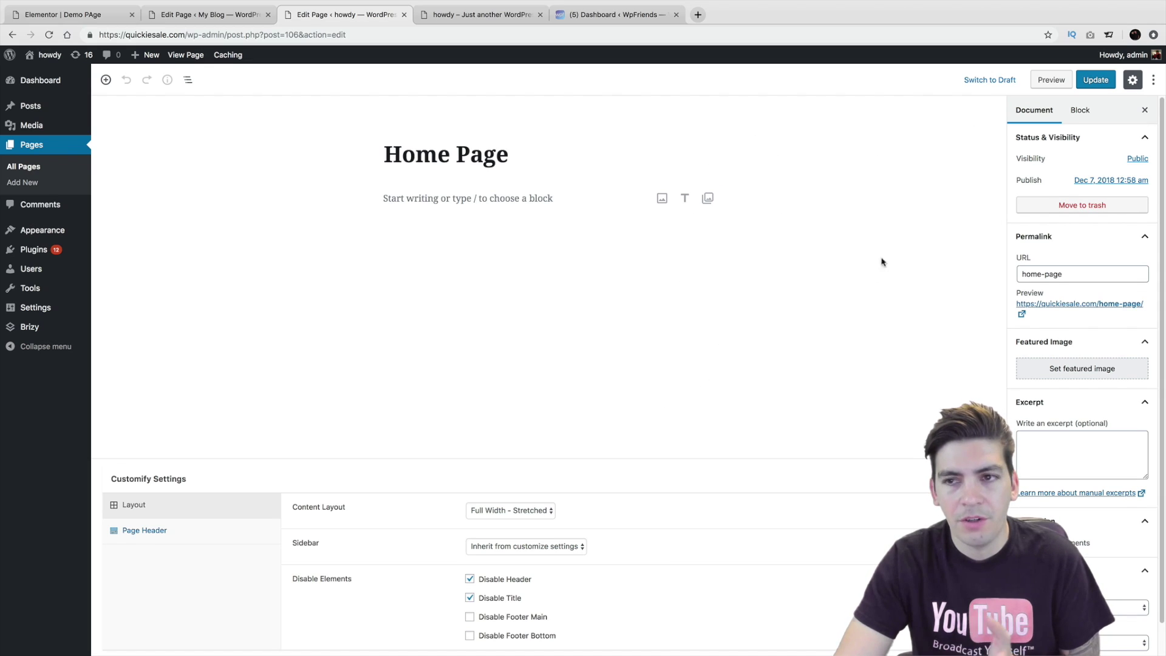
{"action": "left_click", "coordinate": [1093, 81]}
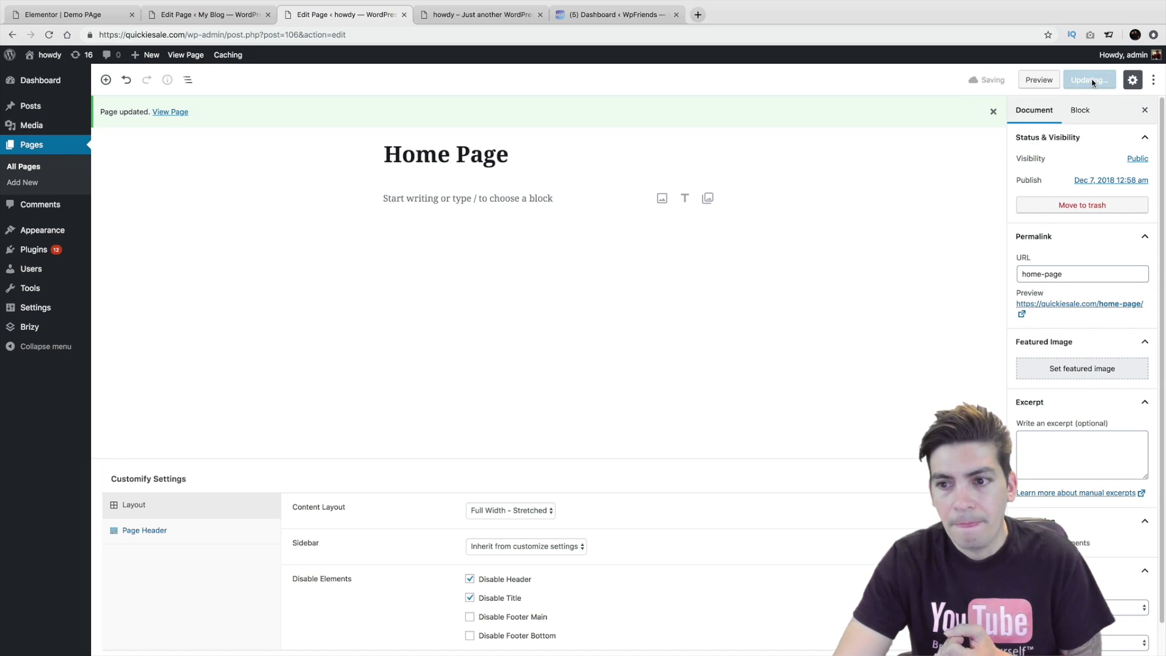
{"action": "left_click", "coordinate": [182, 63]}
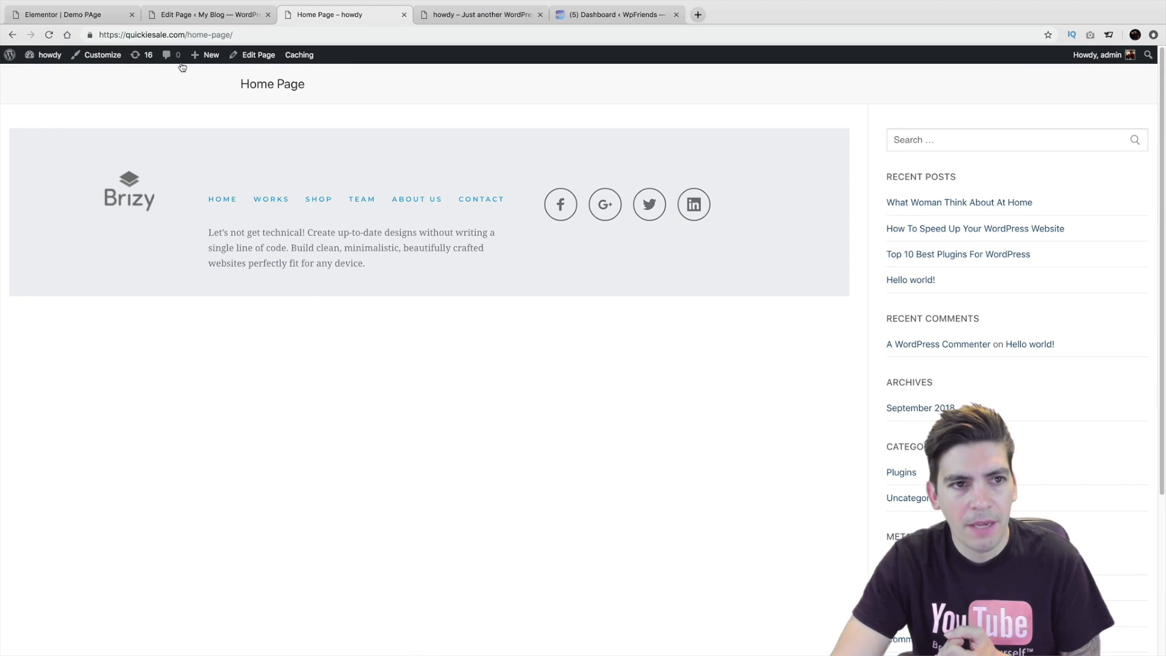
Return to the howdy dashboard and view the Sample Page live from the pages list
{"action": "left_click", "coordinate": [50, 74]}
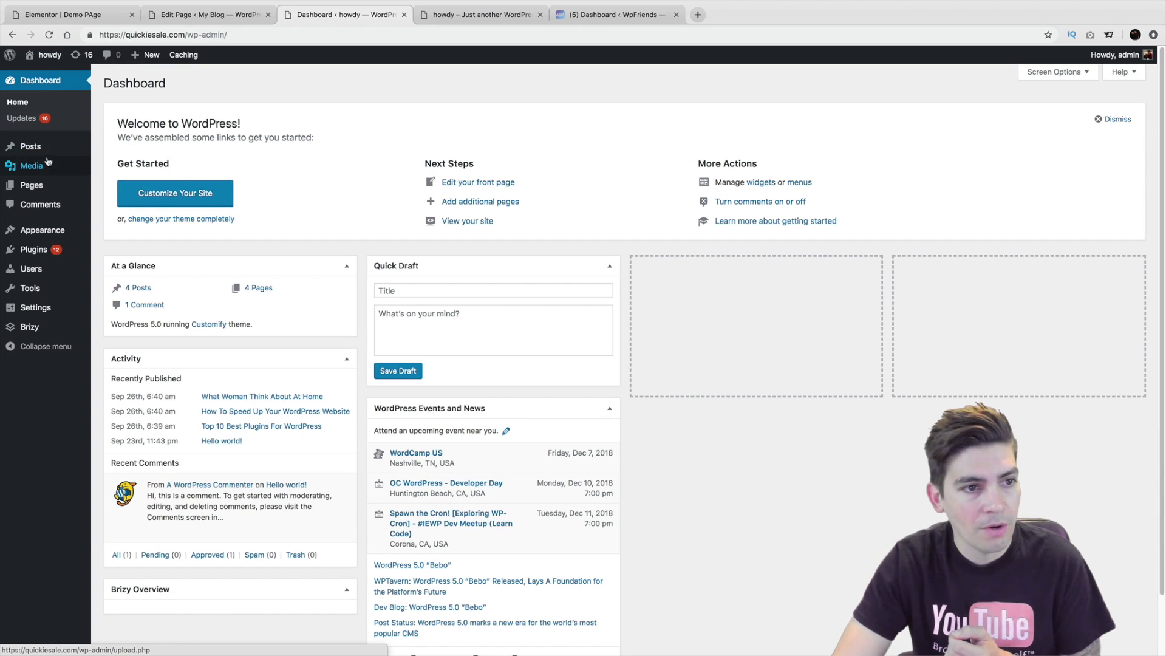
{"action": "mouse_move", "coordinate": [51, 188]}
{"action": "left_click", "coordinate": [115, 187]}
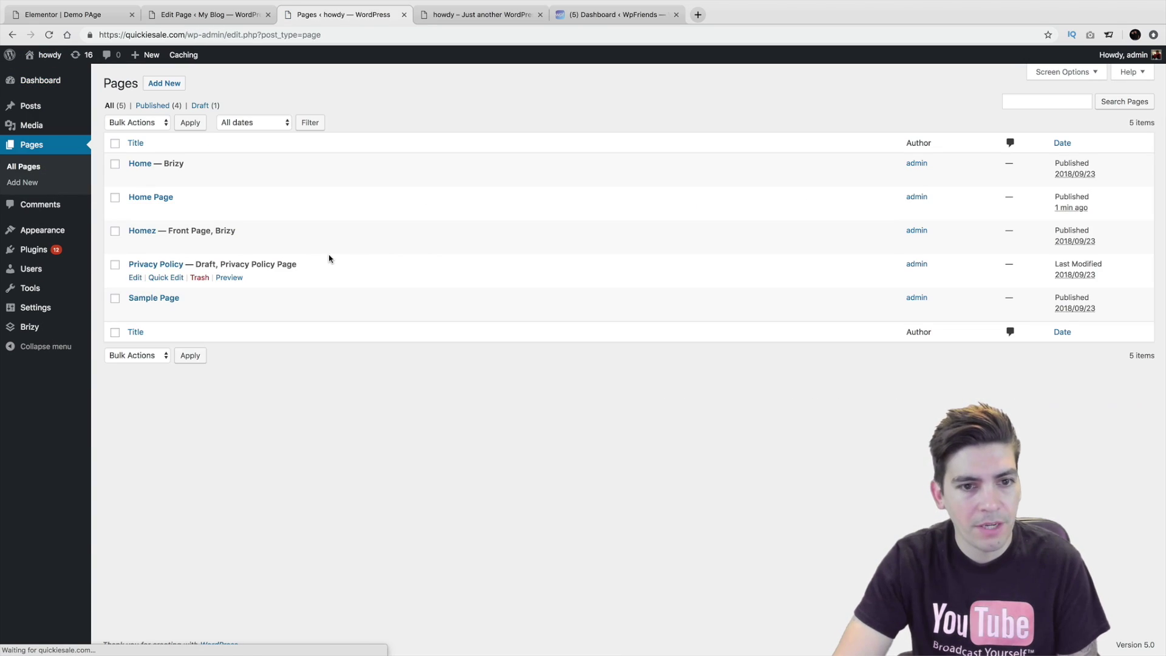
{"action": "mouse_move", "coordinate": [224, 253]}
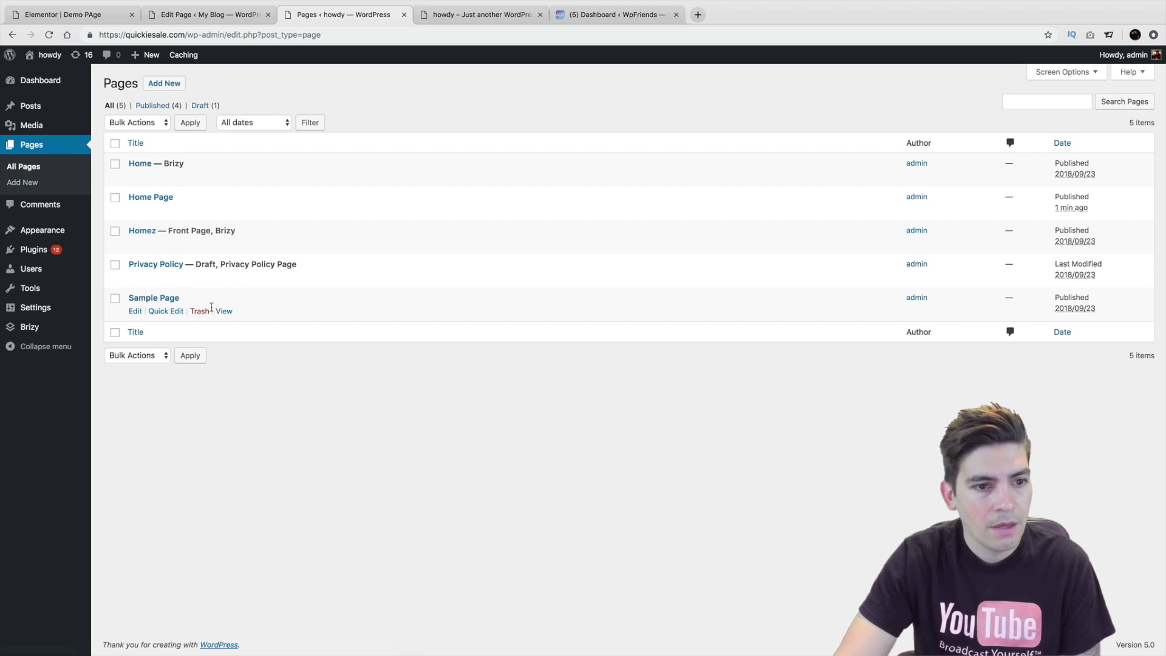
{"action": "left_click", "coordinate": [224, 313]}
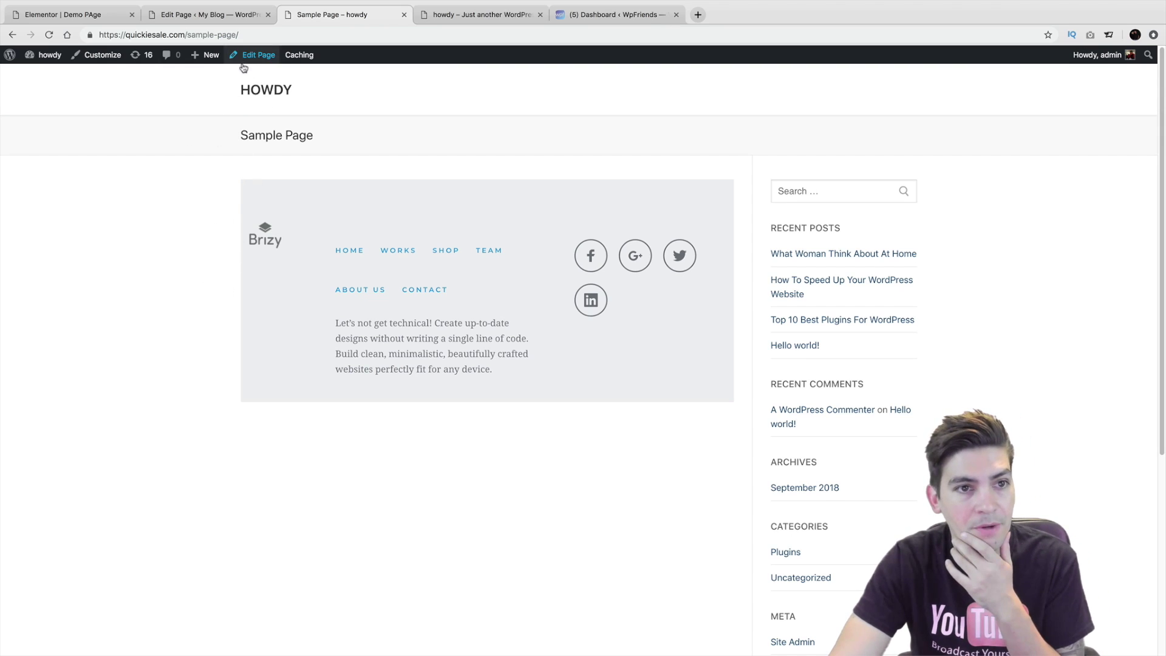
Go to the installed plugins and update the Brizy plugin to version 1.0.51
{"action": "mouse_move", "coordinate": [51, 56]}
{"action": "left_click", "coordinate": [57, 76]}
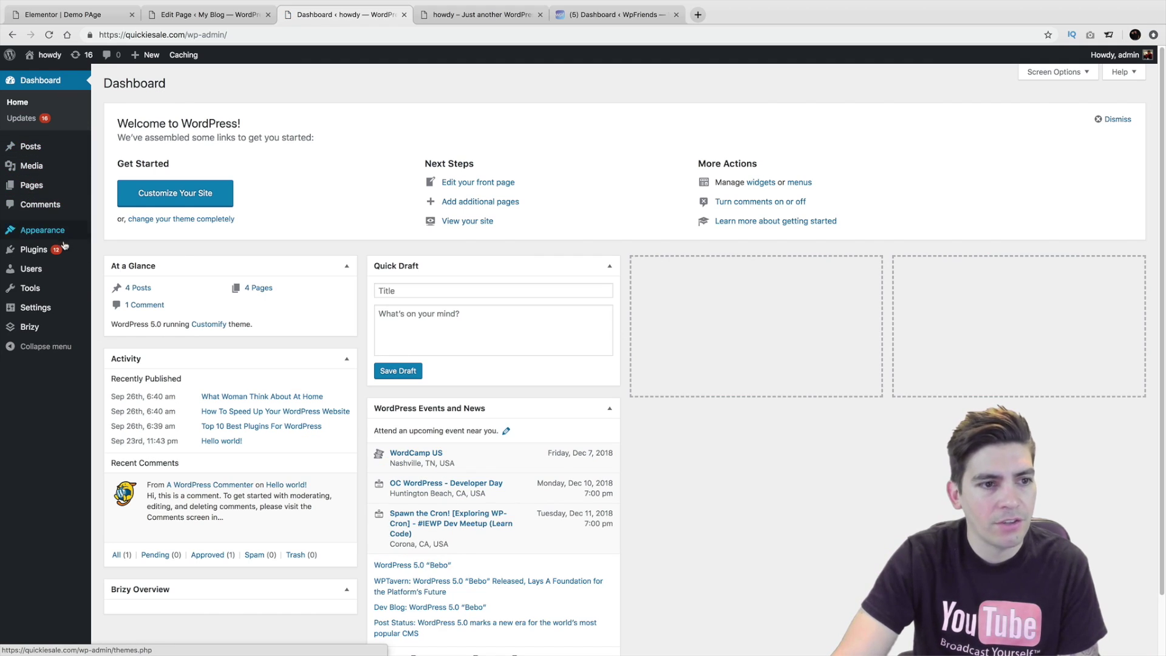
{"action": "mouse_move", "coordinate": [85, 250]}
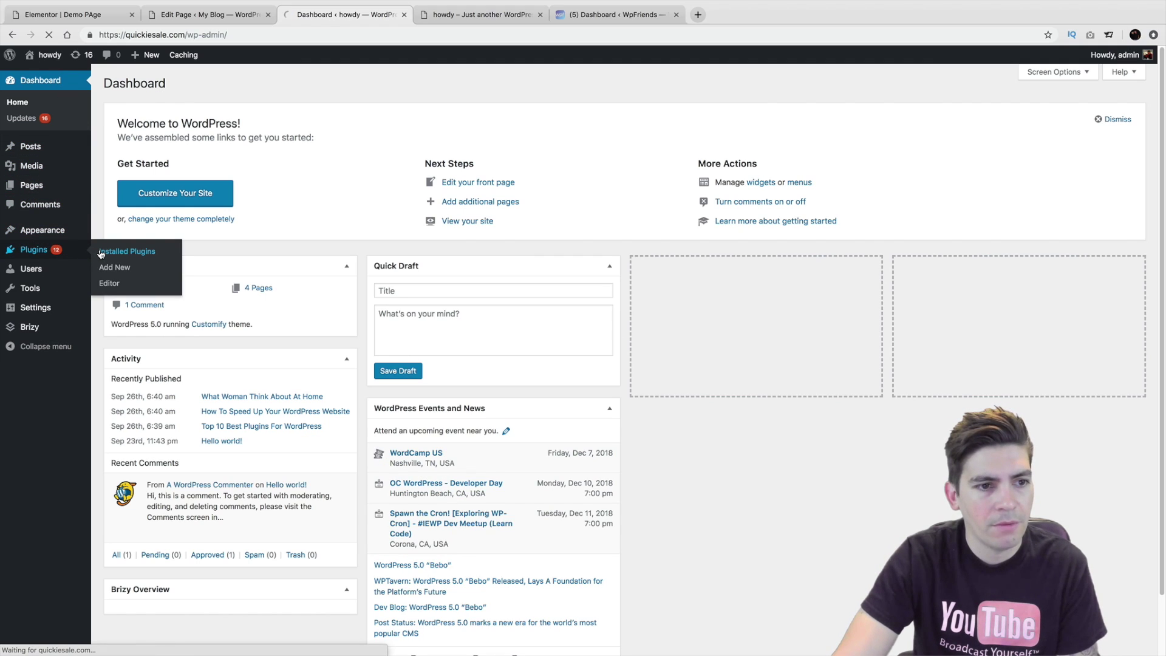
{"action": "left_click", "coordinate": [100, 254]}
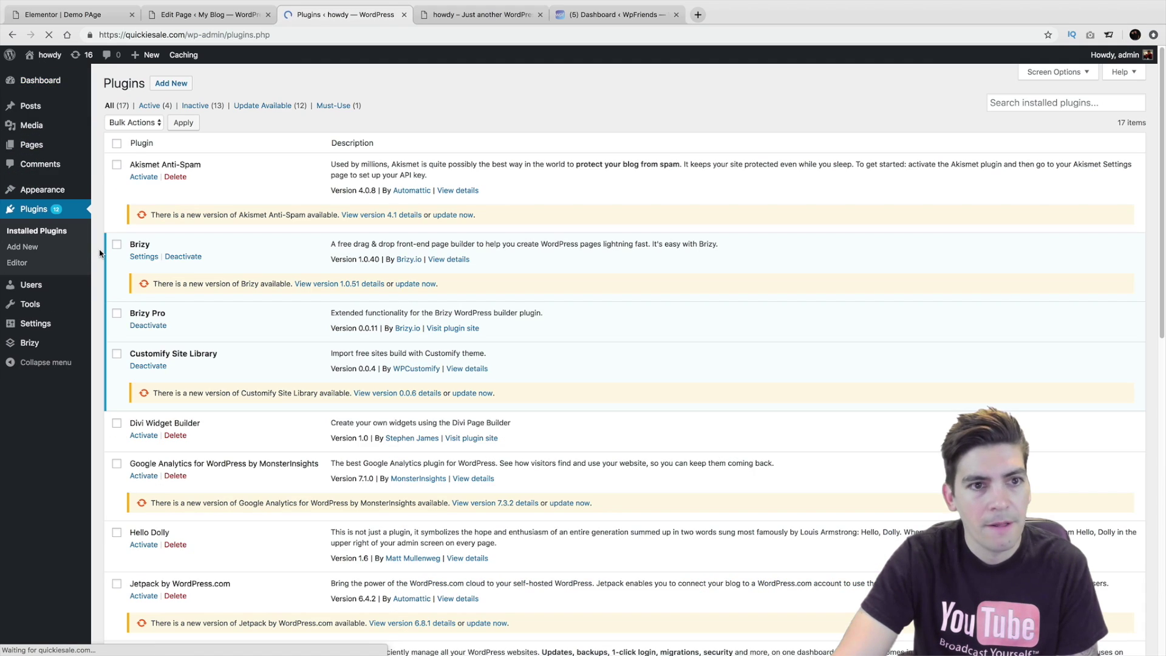
{"action": "left_click", "coordinate": [415, 285]}
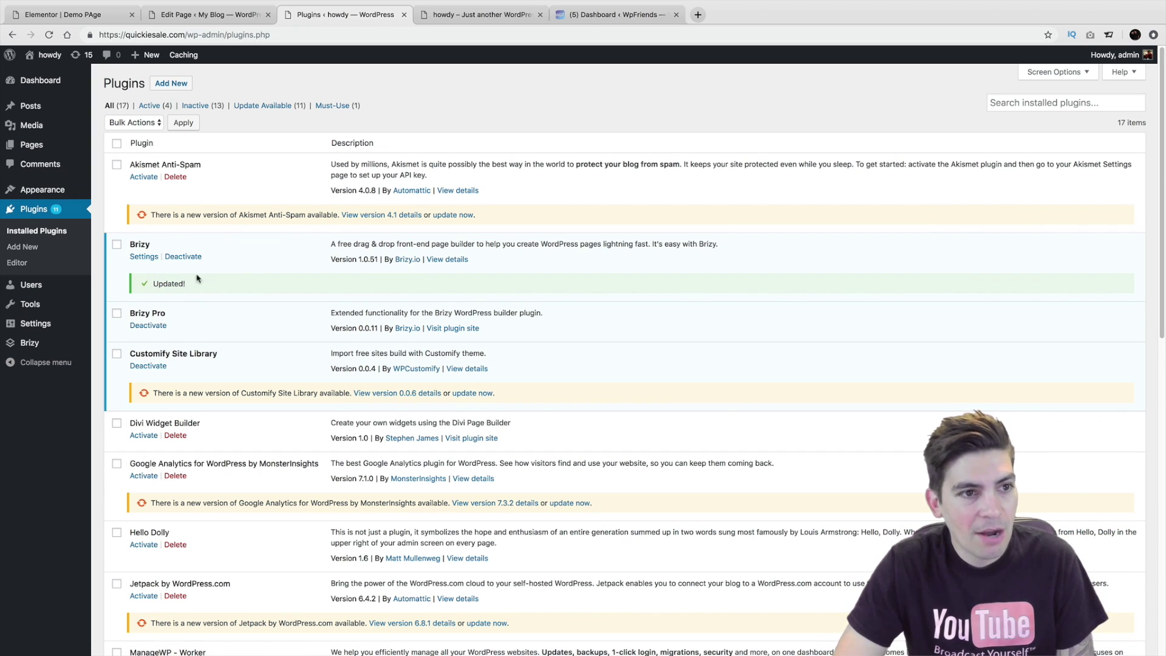
View the Sample Page live again and review its content and Customify settings in the block editor
{"action": "mouse_move", "coordinate": [73, 145]}
{"action": "left_click", "coordinate": [112, 147]}
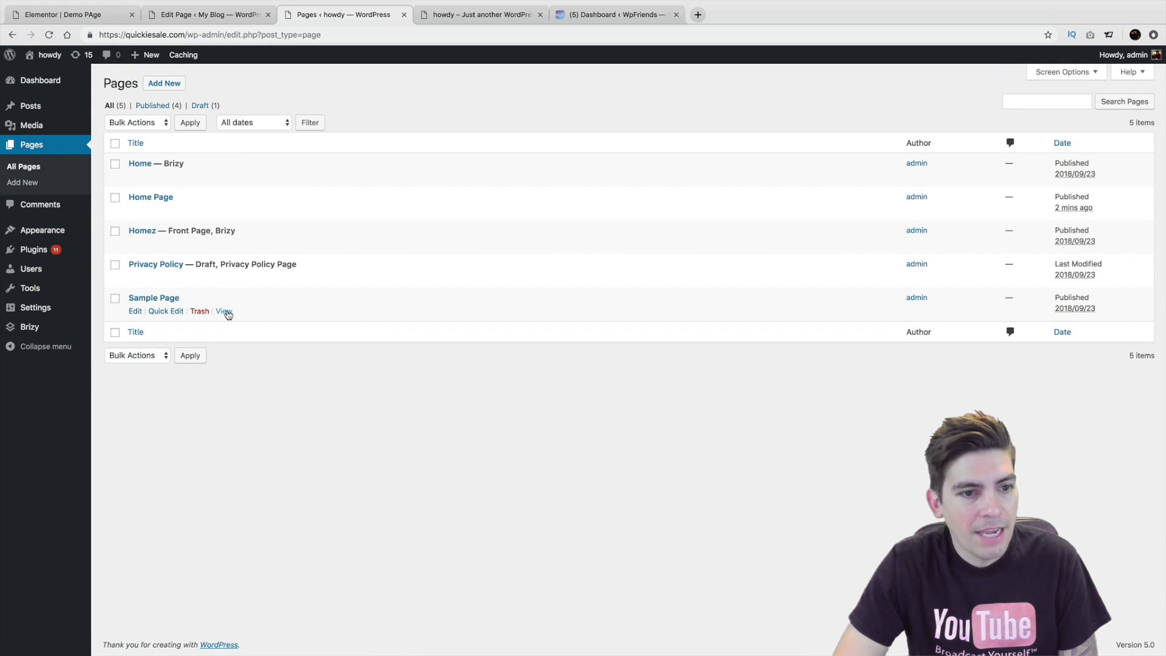
{"action": "left_click", "coordinate": [224, 311]}
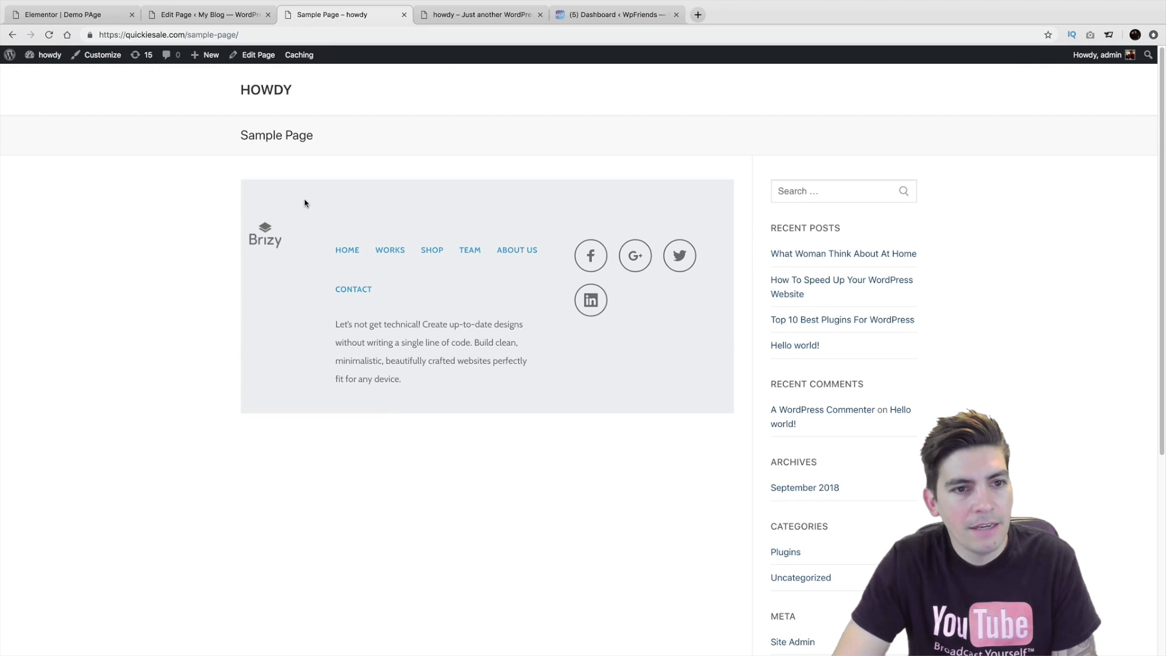
{"action": "left_click", "coordinate": [254, 56]}
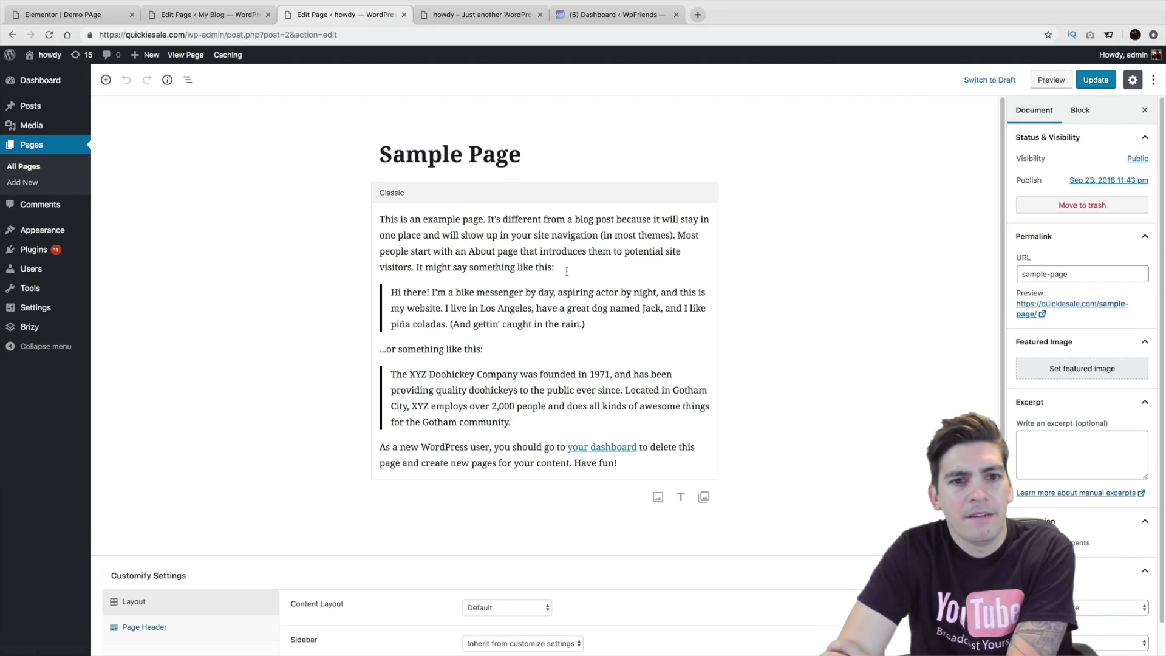
{"action": "scroll", "coordinate": [643, 301], "scroll_direction": "down", "scroll_amount": 3}
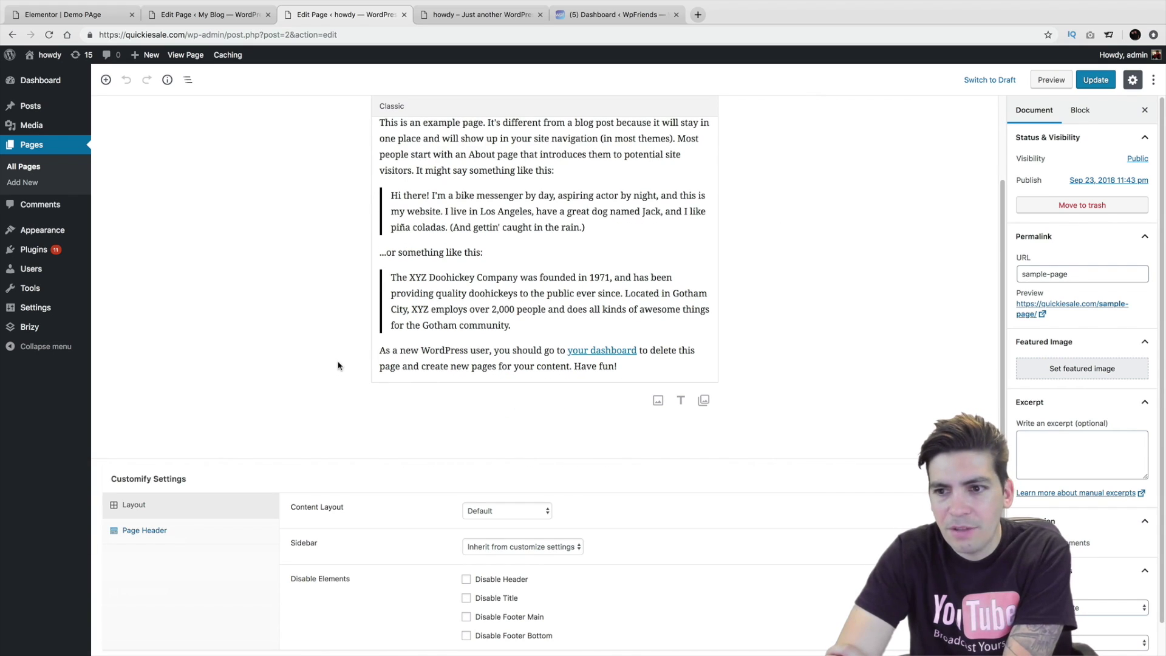
{"action": "scroll", "coordinate": [375, 403], "scroll_direction": "up", "scroll_amount": 3}
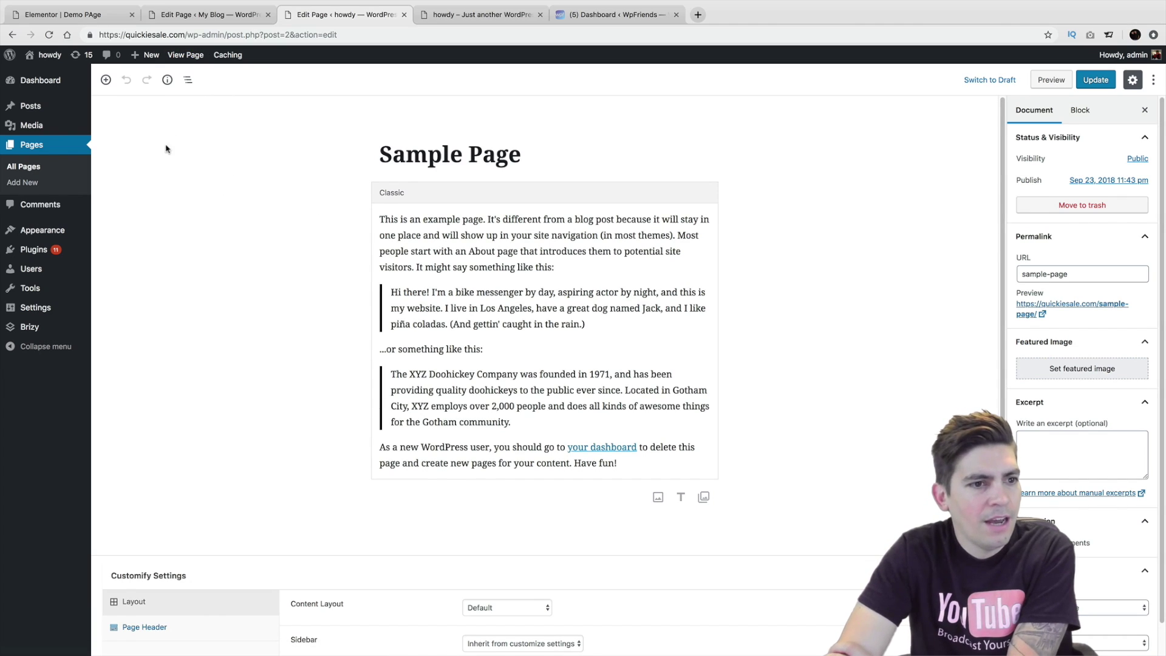
Return to the pages list and view Home Page live
{"action": "mouse_move", "coordinate": [73, 229]}
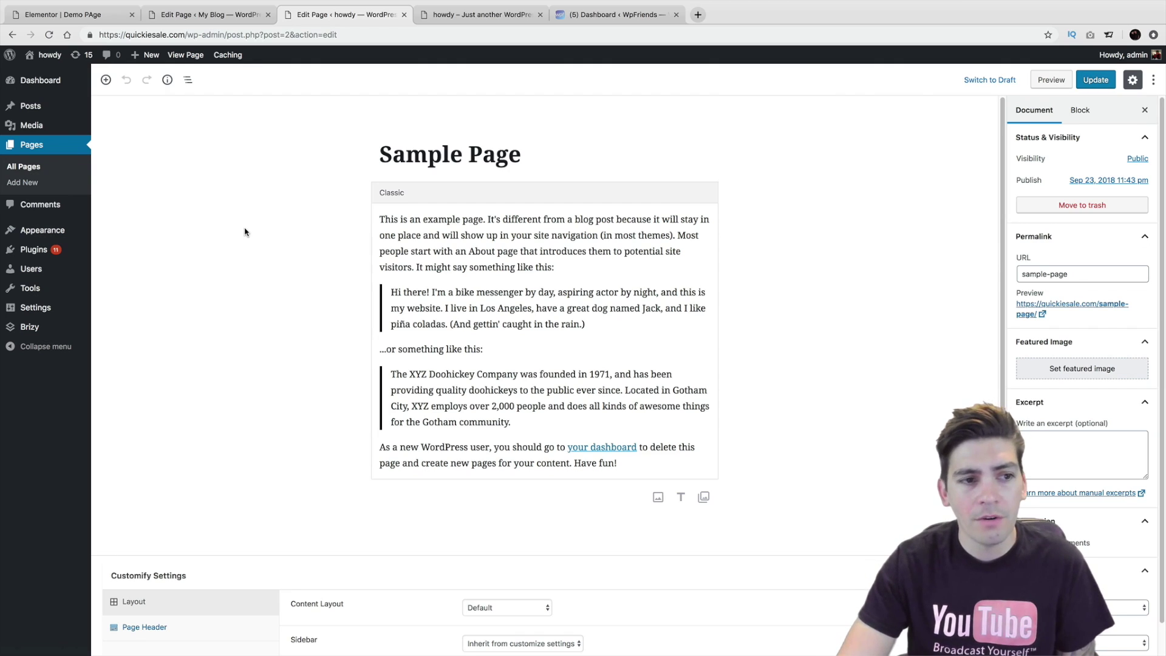
{"action": "left_click", "coordinate": [48, 172]}
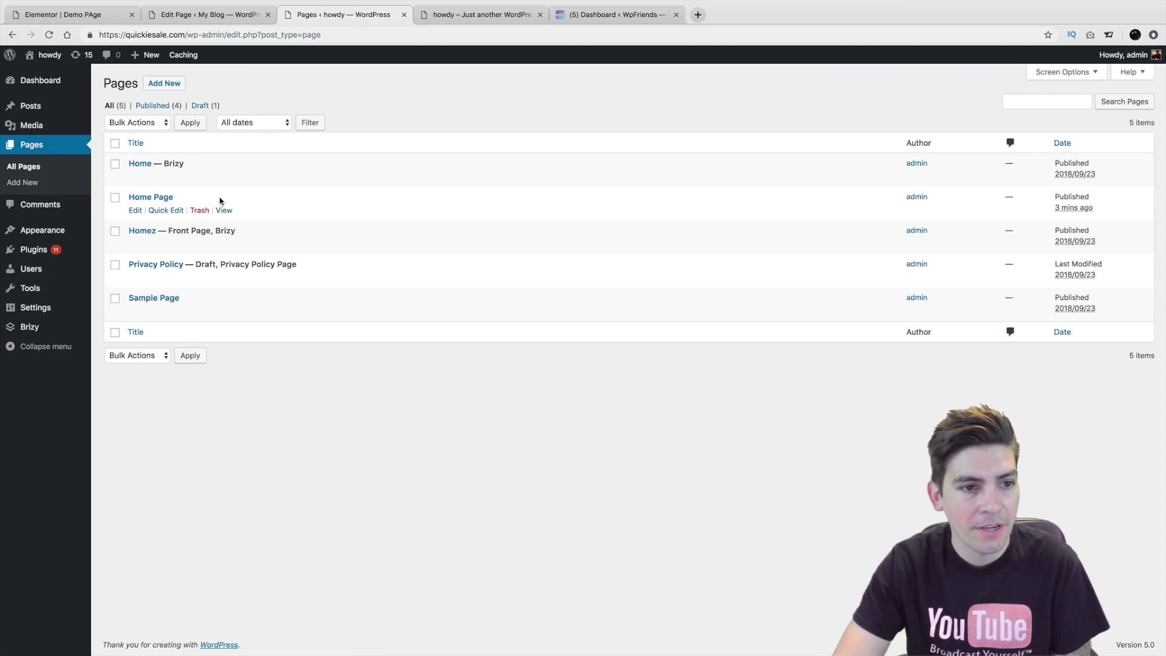
{"action": "left_click", "coordinate": [224, 211]}
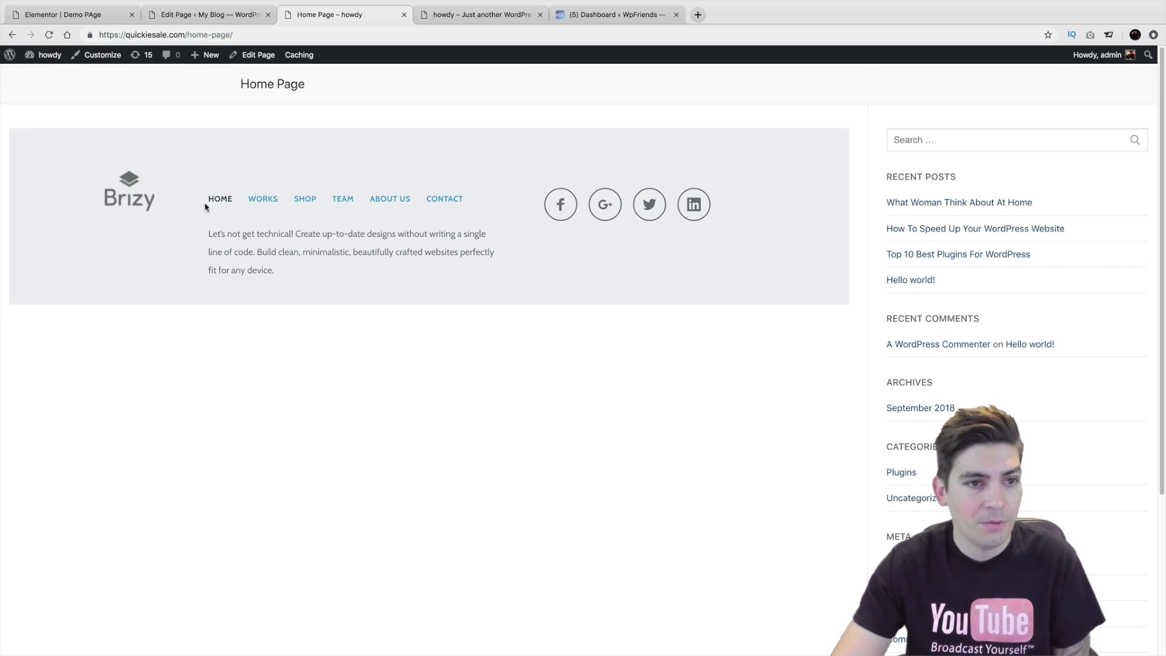
Add a new page titled Home on the howdy site and set its template to Brizy Template
{"action": "mouse_move", "coordinate": [208, 55]}
{"action": "left_click", "coordinate": [211, 108]}
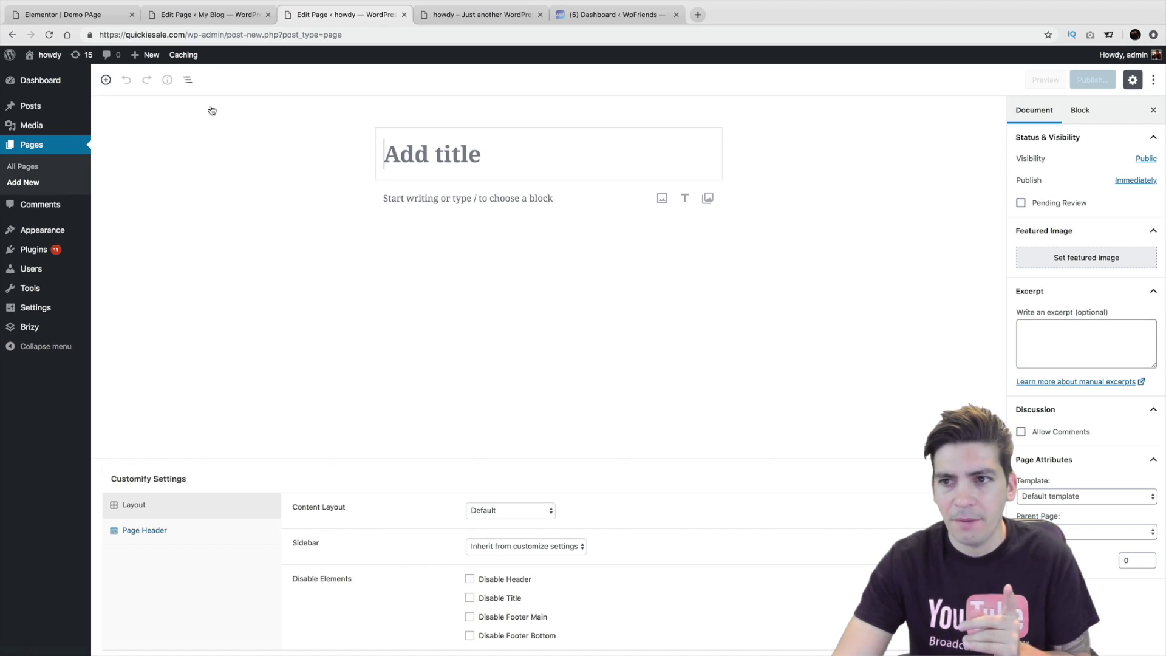
{"action": "left_click", "coordinate": [433, 168]}
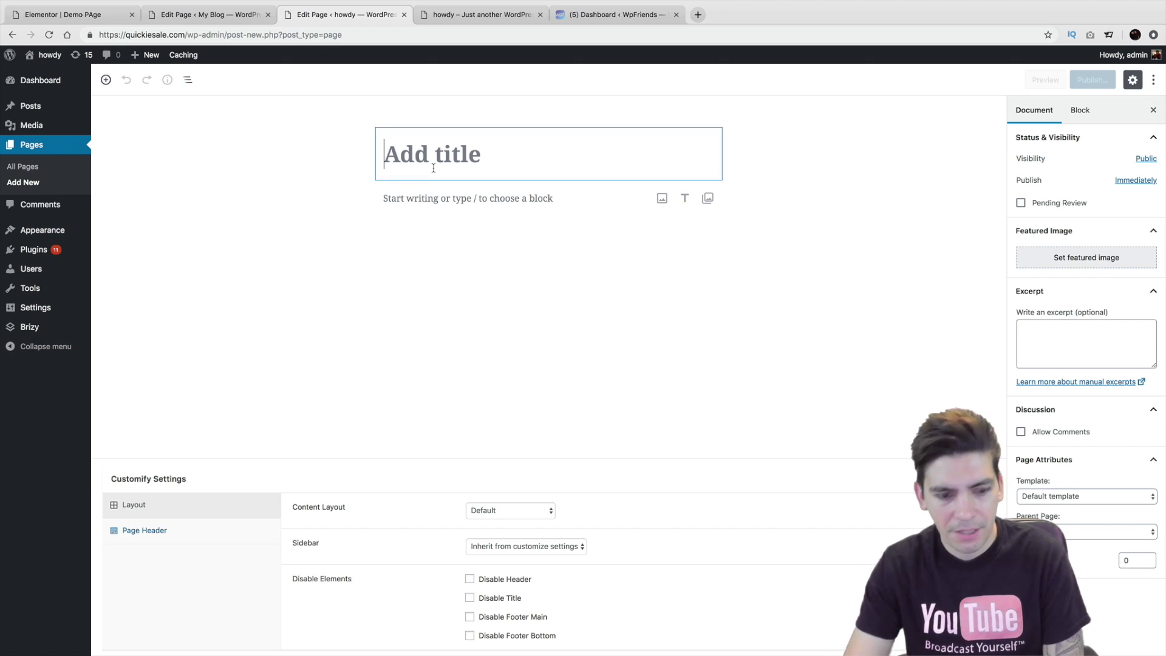
{"action": "type", "text": "Home"}
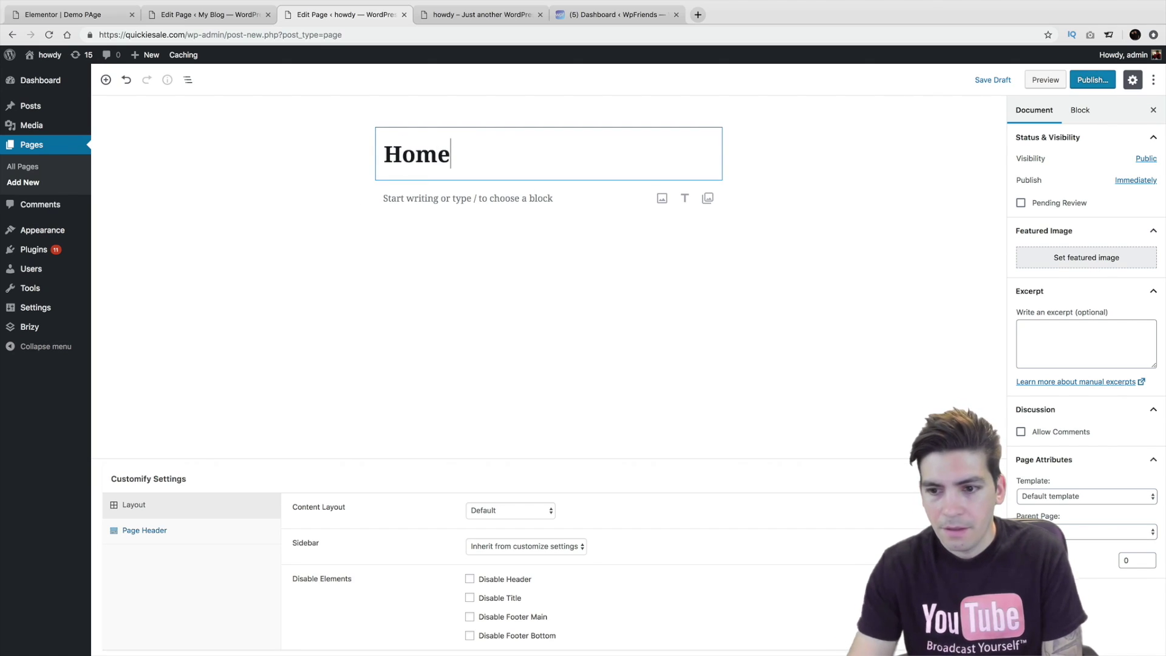
{"action": "left_click", "coordinate": [1126, 497]}
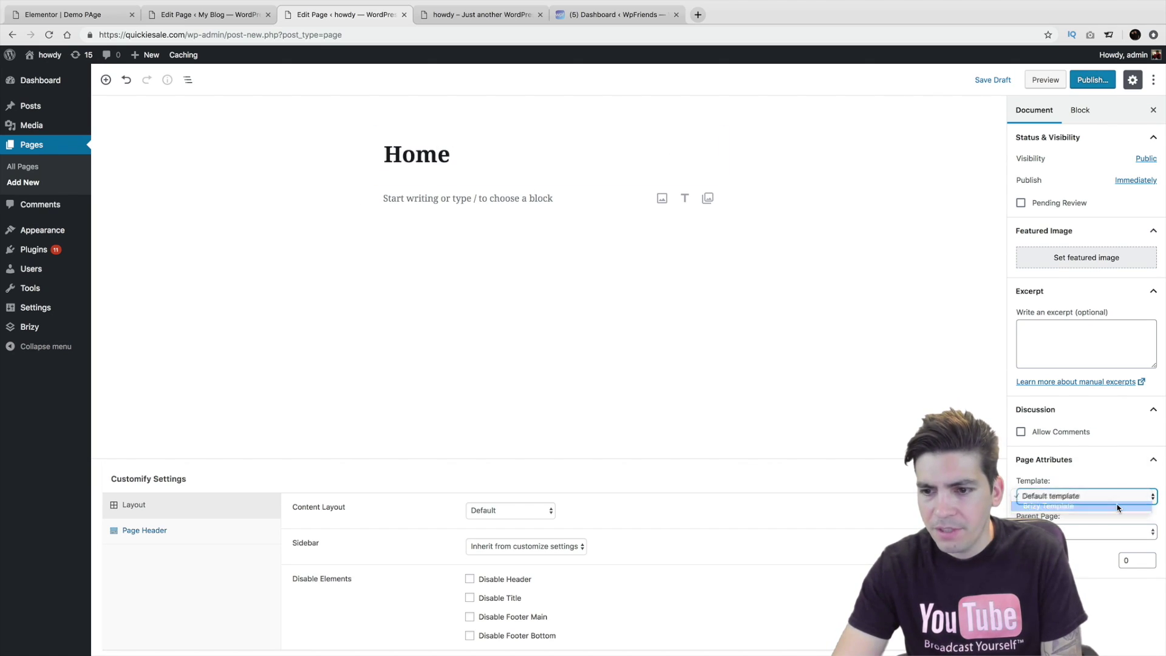
{"action": "left_click", "coordinate": [1118, 507]}
Change the new page's title to Homezzz, publish it and view the page live
{"action": "left_click", "coordinate": [567, 156]}
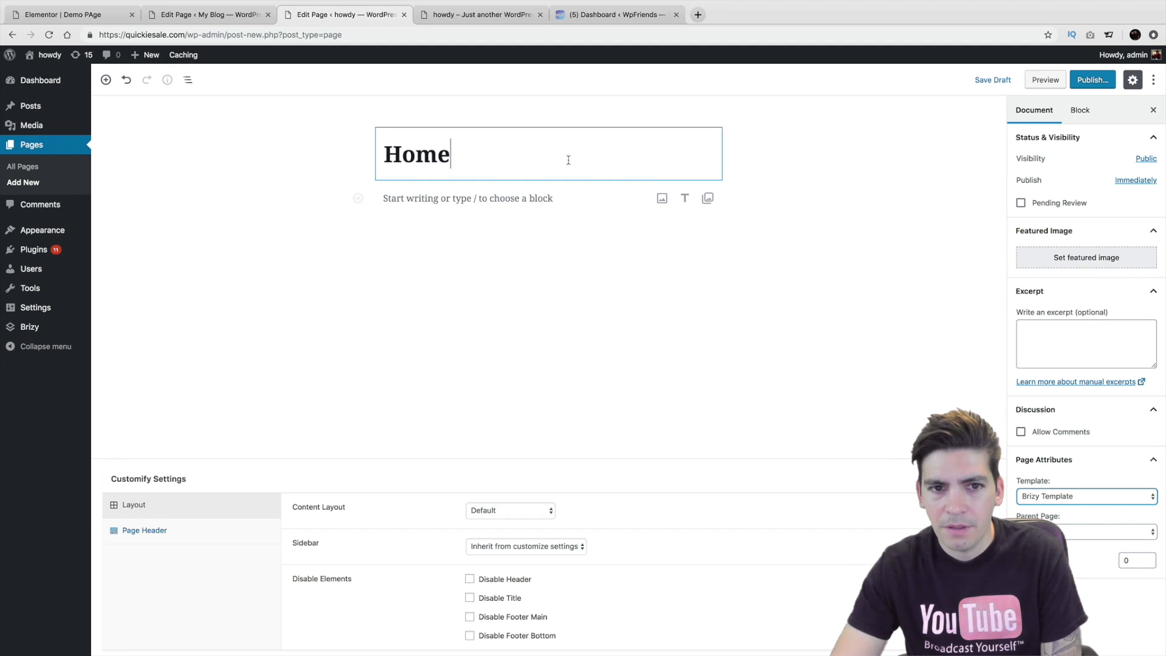
{"action": "type", "text": "zzz"}
{"action": "left_click", "coordinate": [1077, 79]}
{"action": "left_click", "coordinate": [1078, 78]}
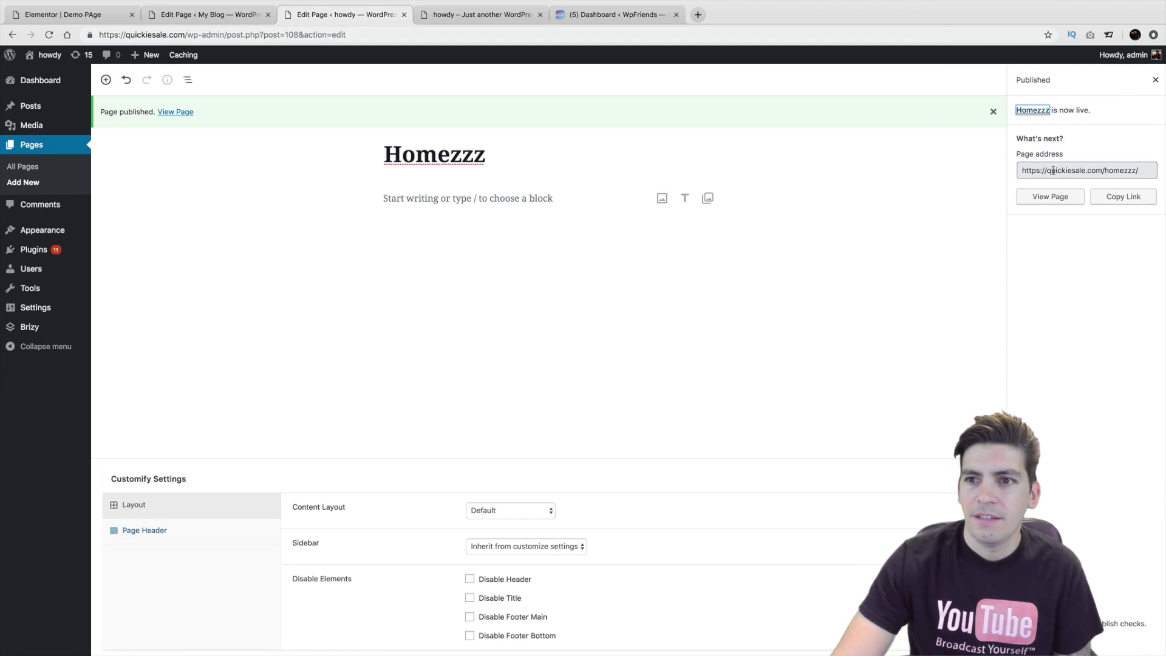
{"action": "left_click", "coordinate": [1064, 202]}
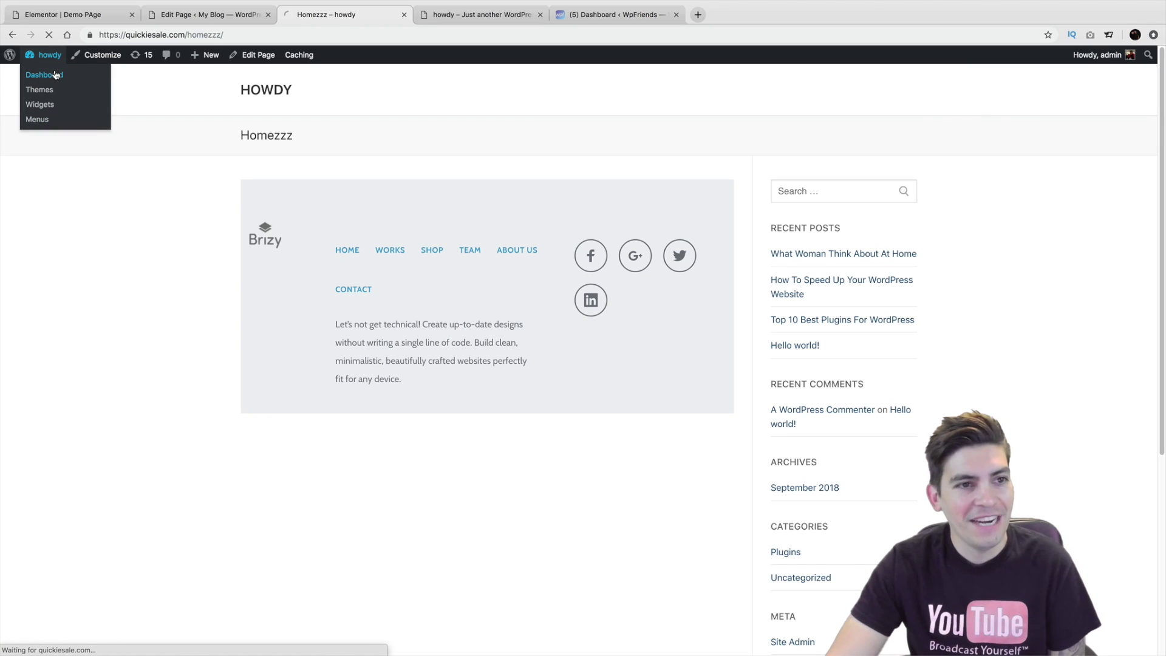
Return to the howdy dashboard and open the list of installed plugins
{"action": "left_click", "coordinate": [54, 75]}
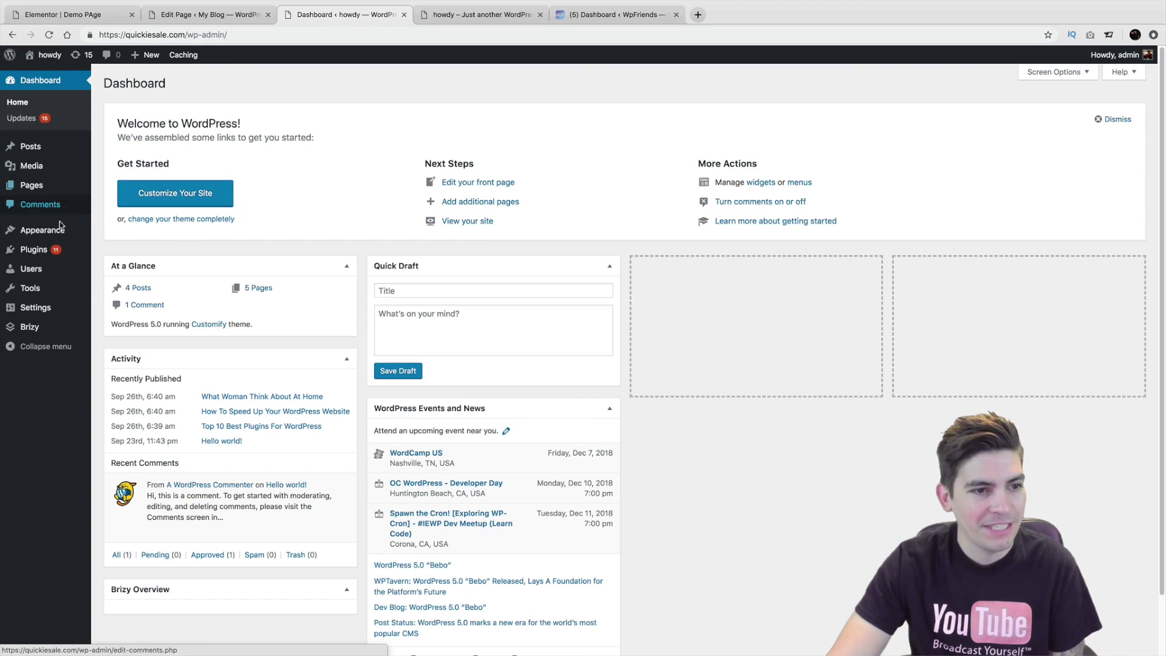
{"action": "mouse_move", "coordinate": [61, 252]}
{"action": "left_click", "coordinate": [141, 258]}
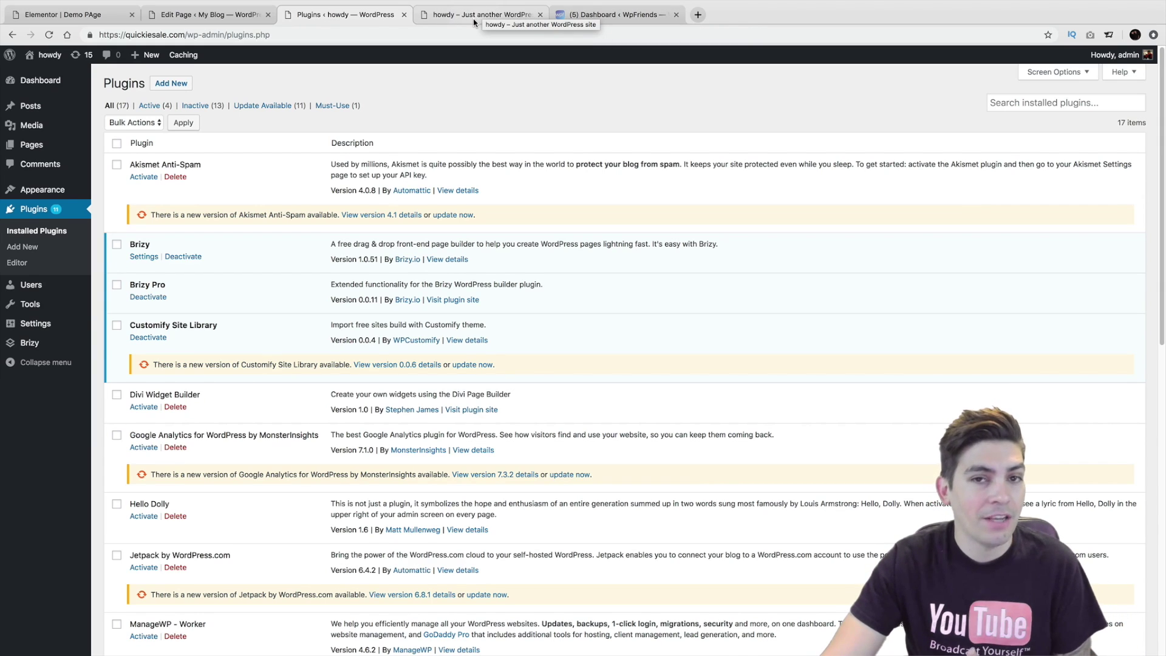
Switch to the WpFriends site, visit its front page and look through the community feed
{"action": "left_click", "coordinate": [613, 14]}
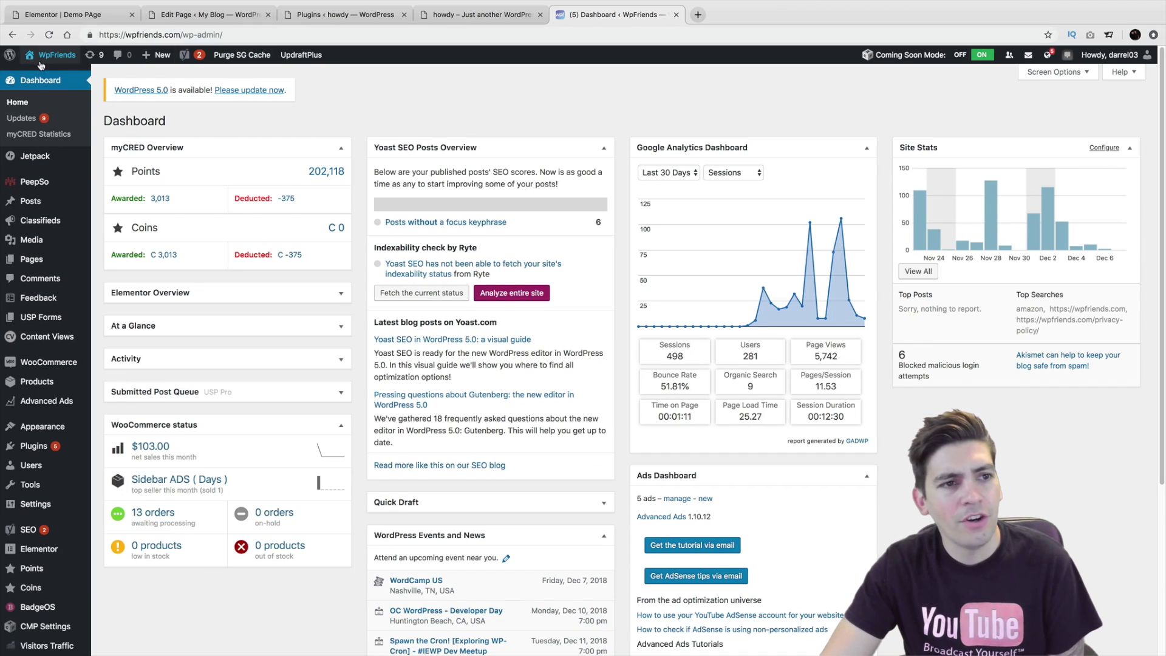
{"action": "left_click", "coordinate": [45, 76]}
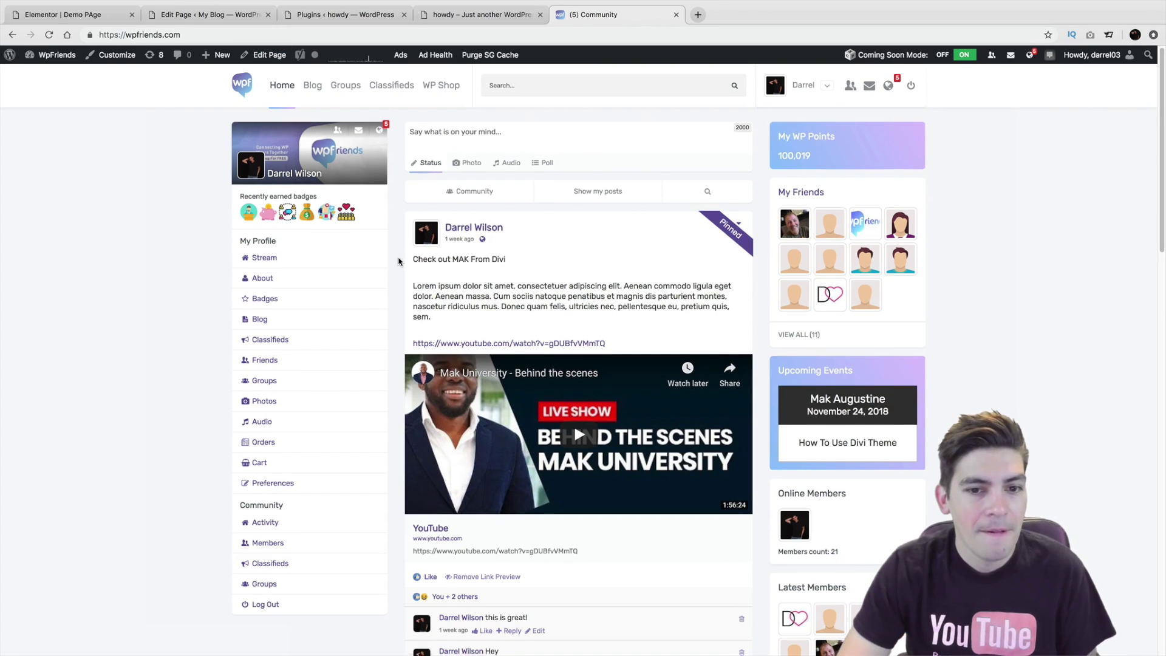
{"action": "scroll", "coordinate": [398, 263], "scroll_direction": "down", "scroll_amount": 6}
{"action": "scroll", "coordinate": [397, 262], "scroll_direction": "down", "scroll_amount": 15}
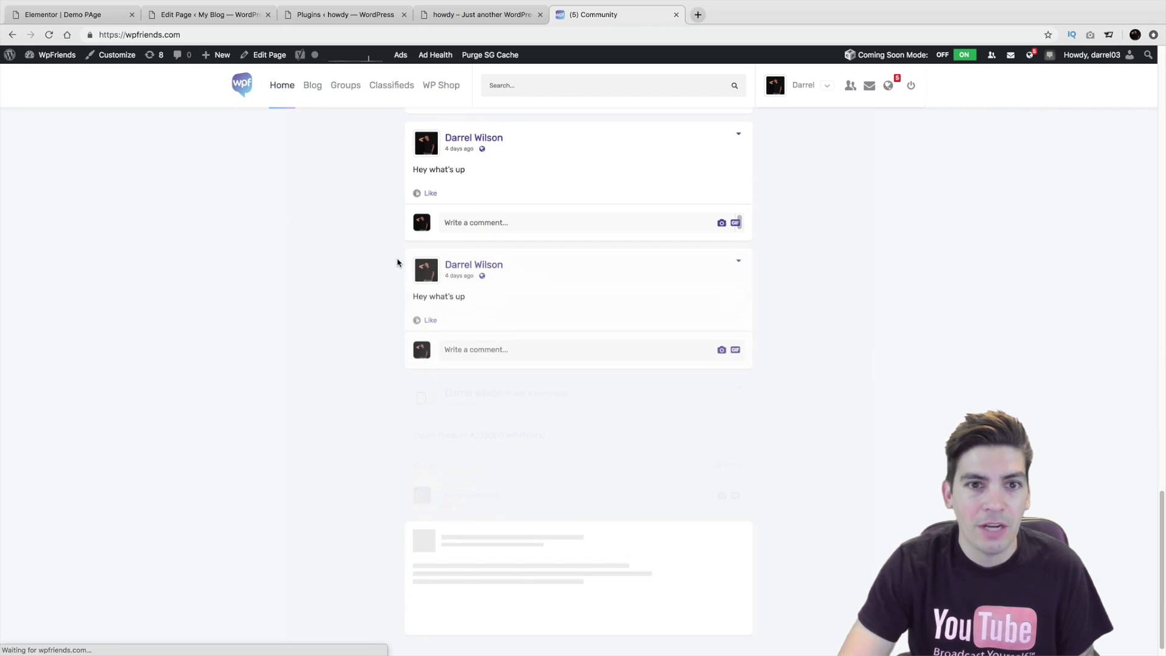
{"action": "scroll", "coordinate": [395, 265], "scroll_direction": "up", "scroll_amount": 20}
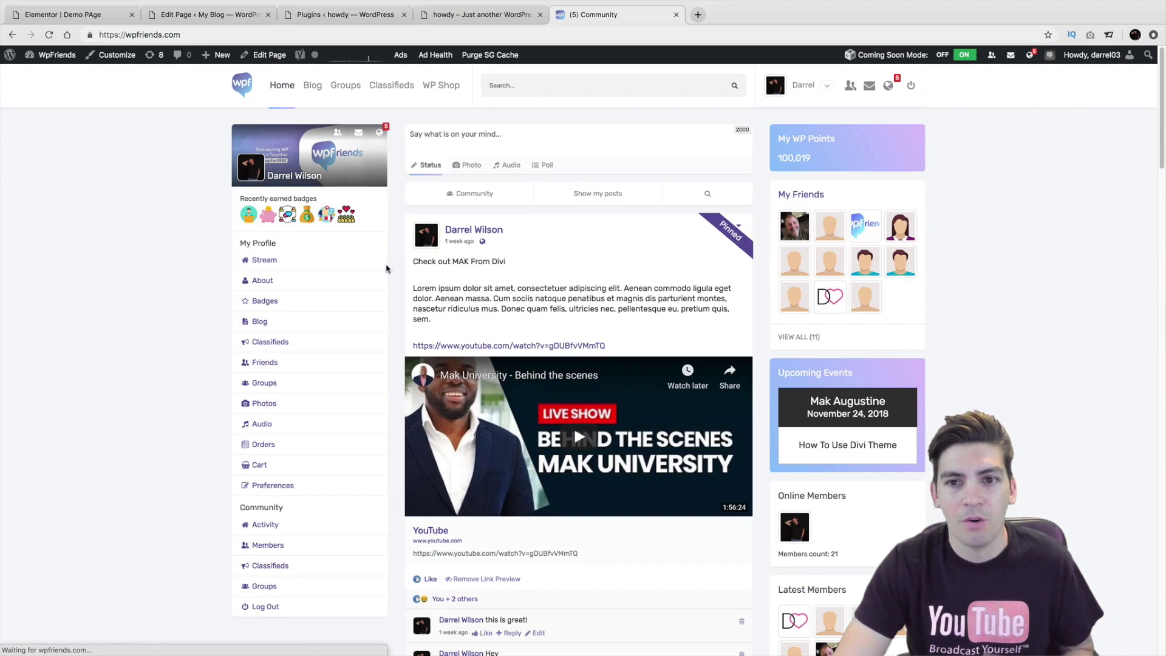
View the WP Shop page of the WpFriends site and look through its Classifieds listings
{"action": "left_click", "coordinate": [446, 90]}
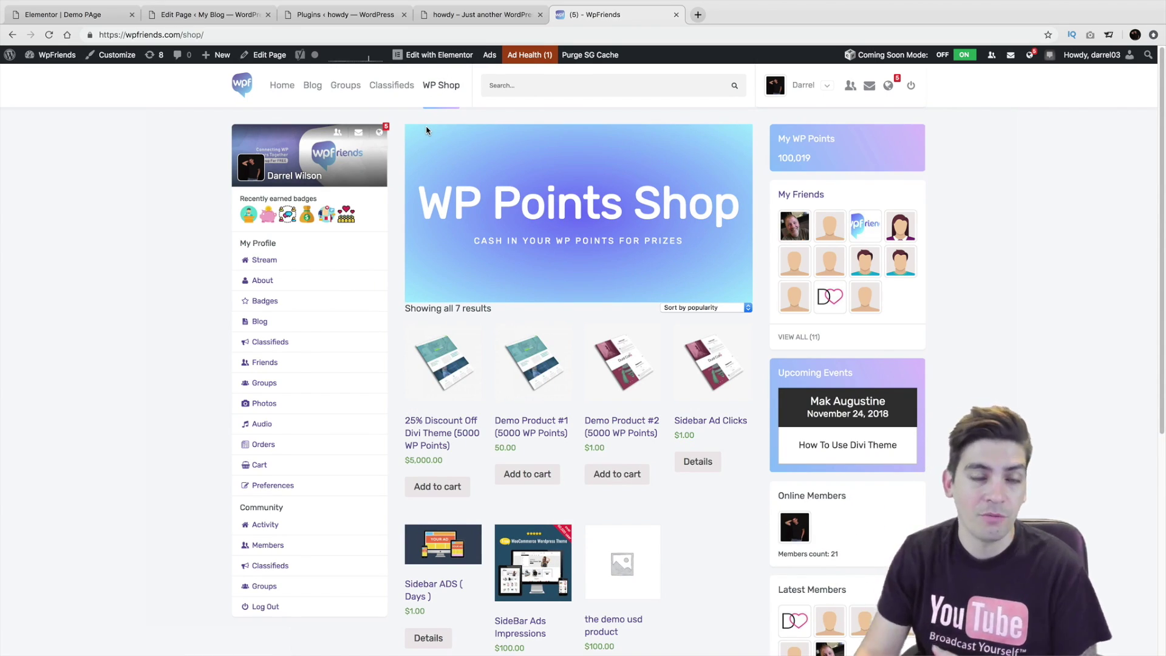
{"action": "left_click", "coordinate": [391, 86]}
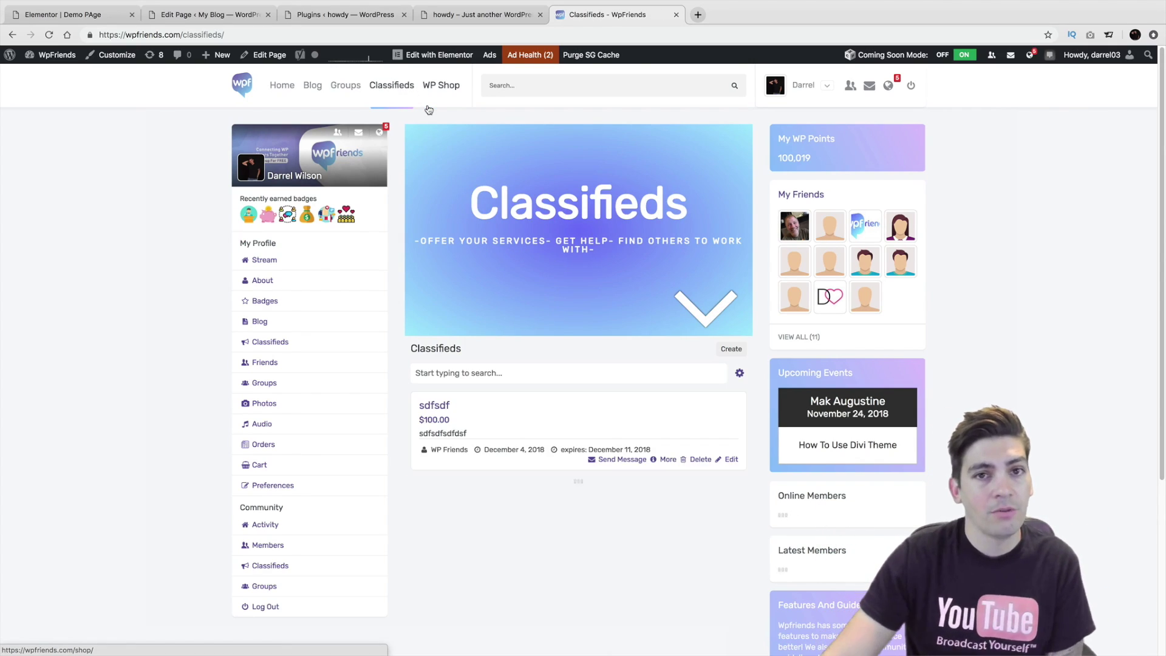
{"action": "scroll", "coordinate": [517, 301], "scroll_direction": "down", "scroll_amount": 2}
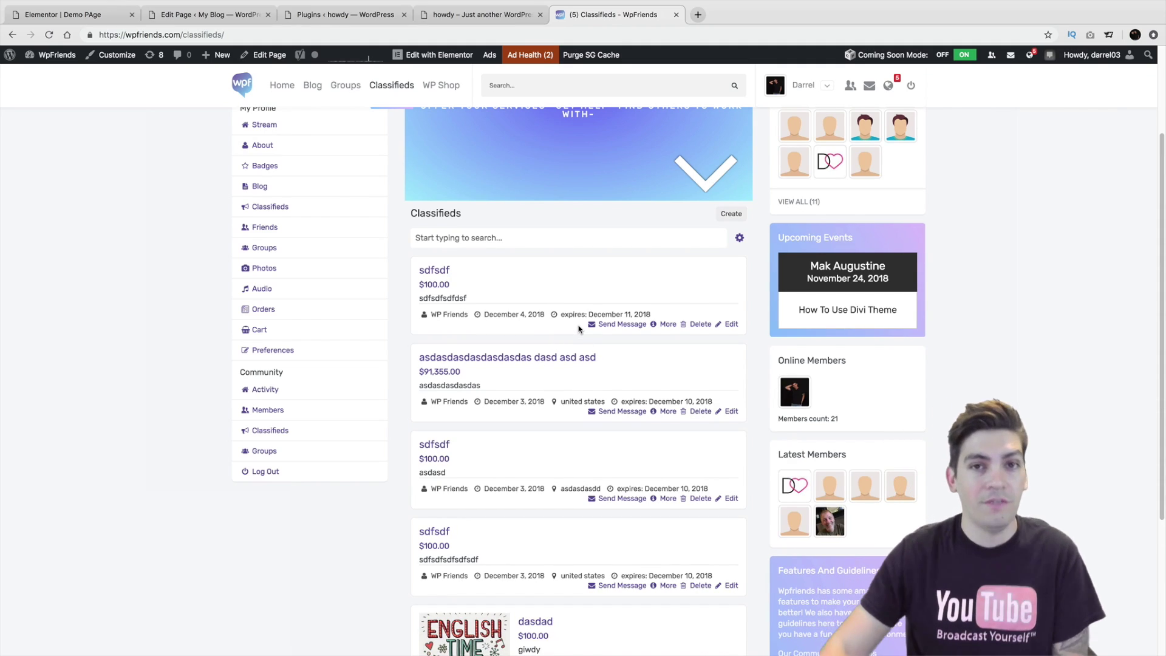
{"action": "scroll", "coordinate": [579, 290], "scroll_direction": "down", "scroll_amount": 3}
{"action": "scroll", "coordinate": [572, 381], "scroll_direction": "up", "scroll_amount": 5}
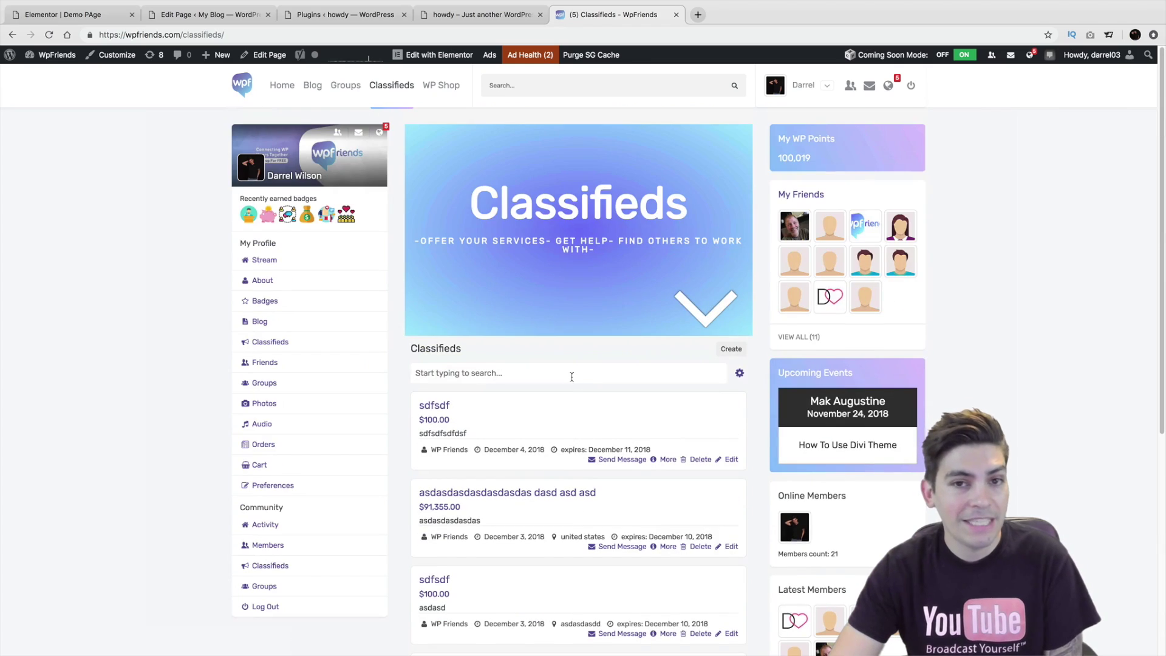
Return to the WpFriends home page, check the site's dashboard and visit the live site again
{"action": "left_click", "coordinate": [283, 86]}
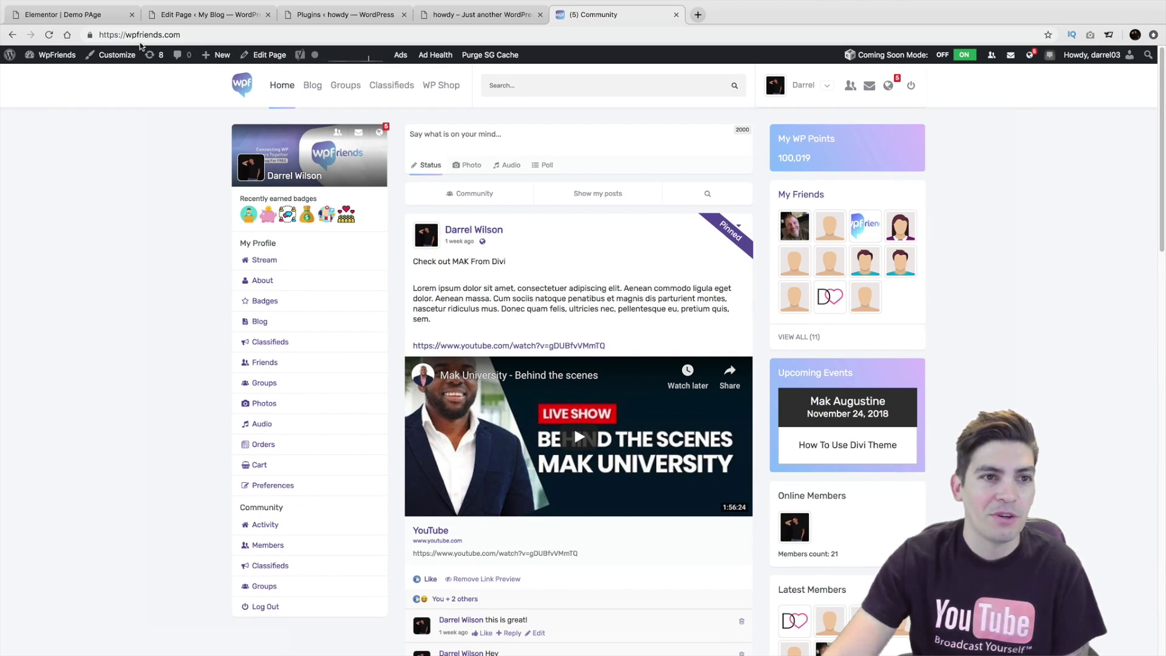
{"action": "left_click", "coordinate": [60, 75]}
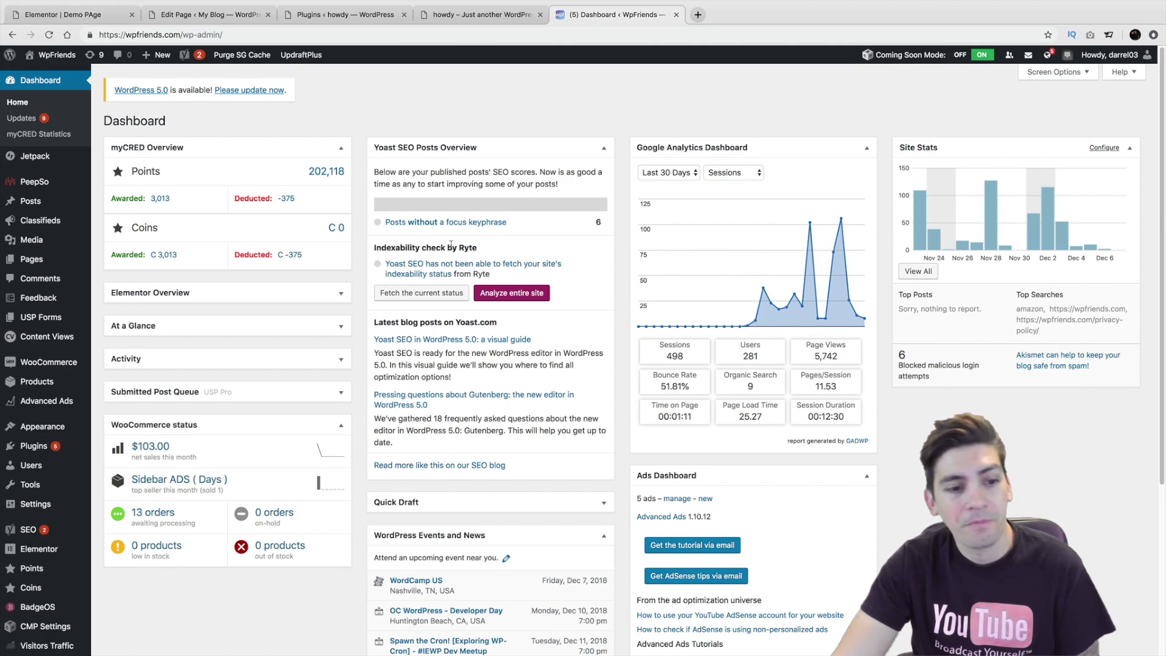
{"action": "left_click", "coordinate": [56, 56]}
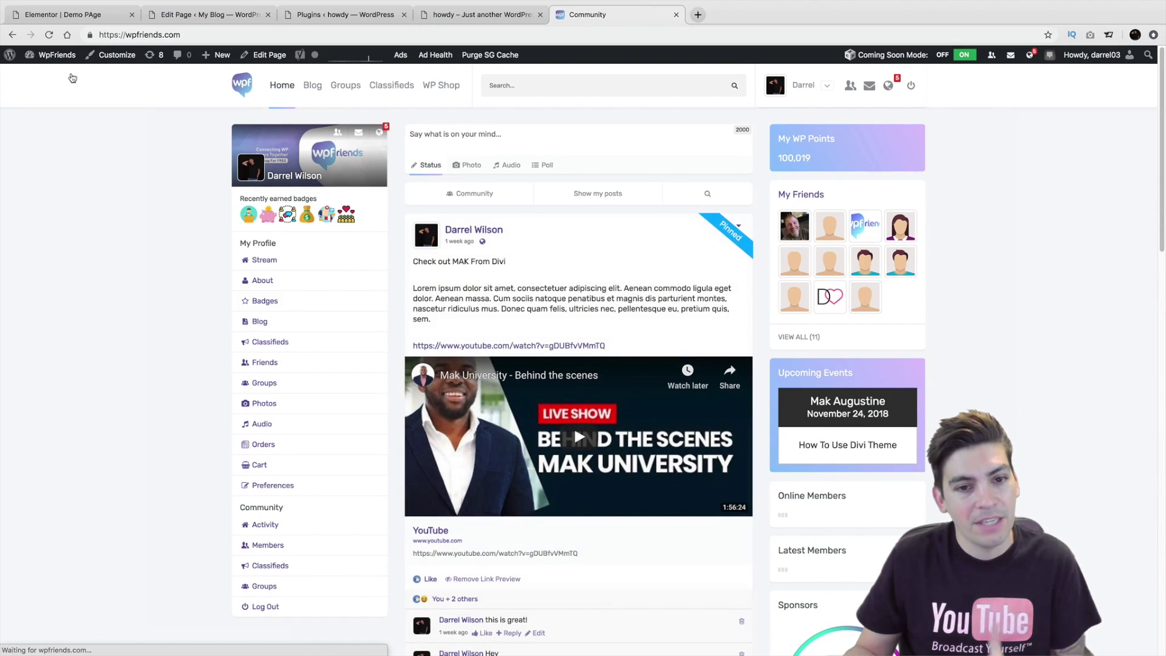
Switch to the howdy site's Brizy home page preview and review it from the beginning
{"action": "left_click", "coordinate": [457, 16]}
{"action": "scroll", "coordinate": [408, 246], "scroll_direction": "up", "scroll_amount": 5}
{"action": "scroll", "coordinate": [408, 246], "scroll_direction": "up", "scroll_amount": 10}
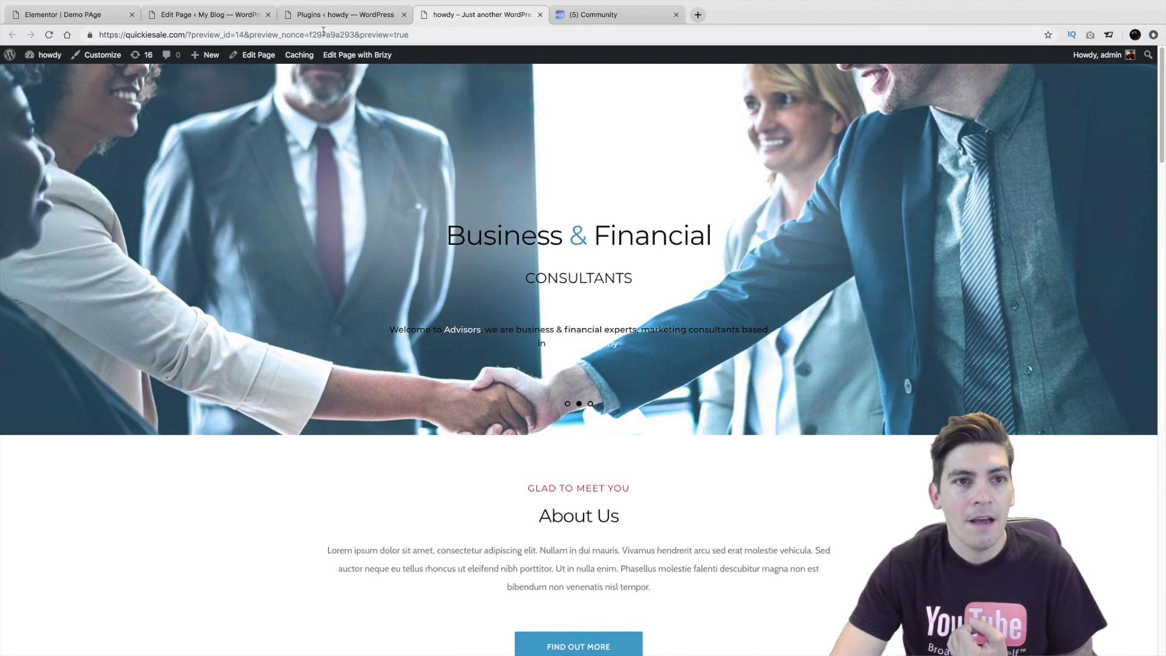
Go back to the howdy admin, start a new page and place the cursor in its first paragraph block
{"action": "left_click", "coordinate": [335, 23]}
{"action": "mouse_move", "coordinate": [36, 144]}
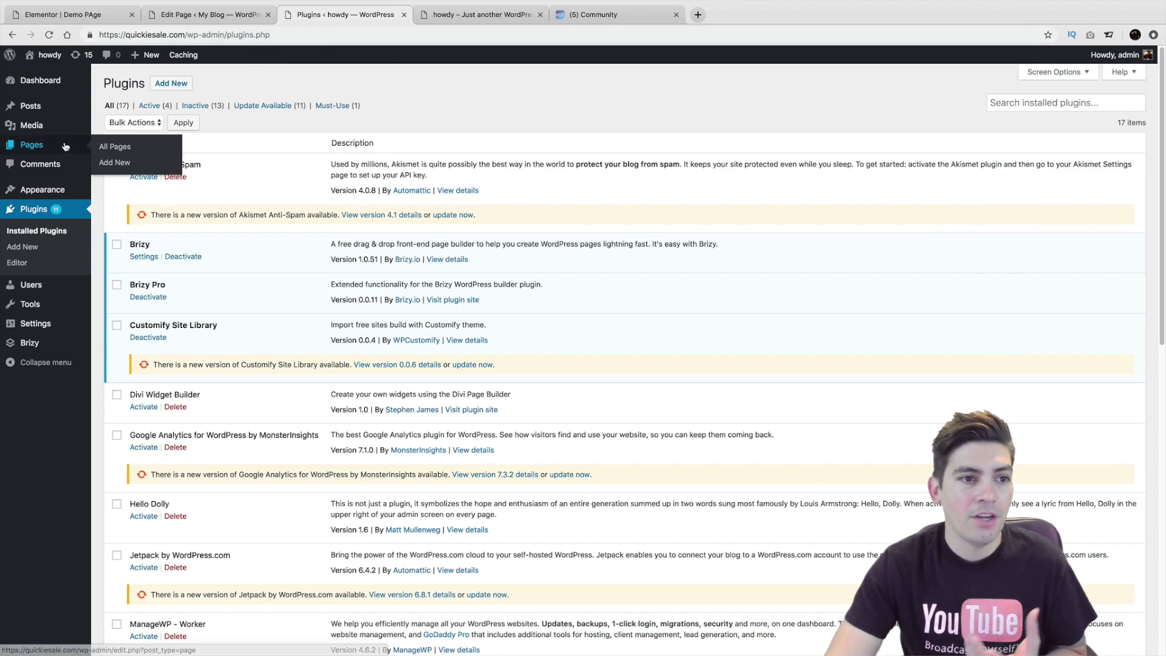
{"action": "left_click", "coordinate": [120, 162]}
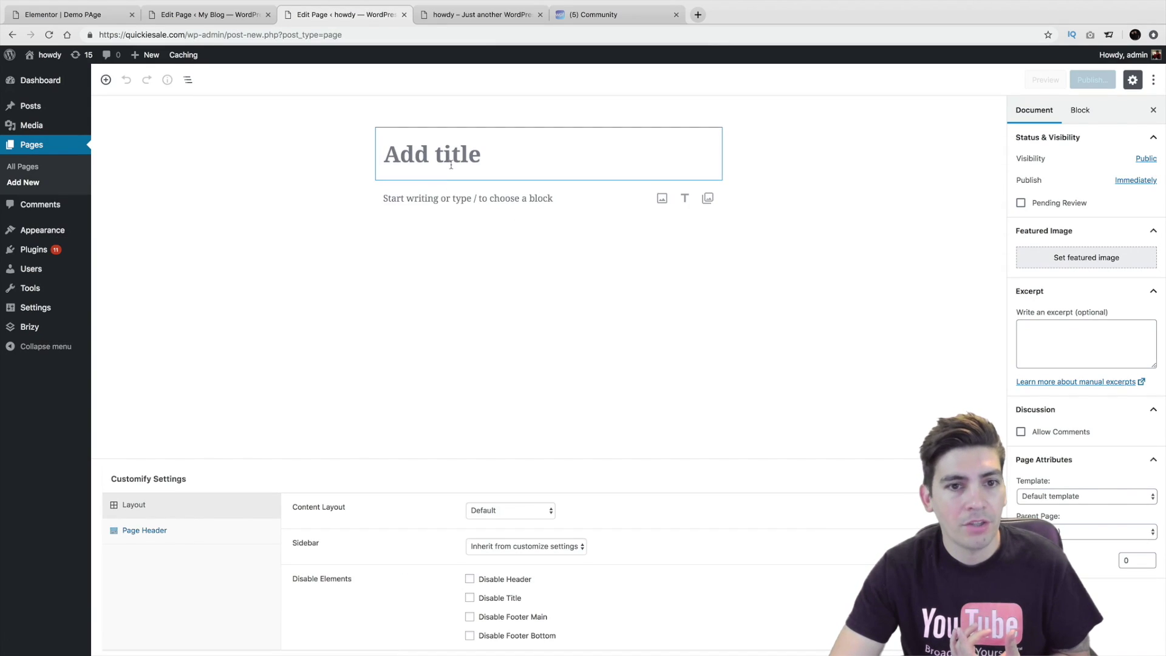
{"action": "left_click", "coordinate": [458, 201]}
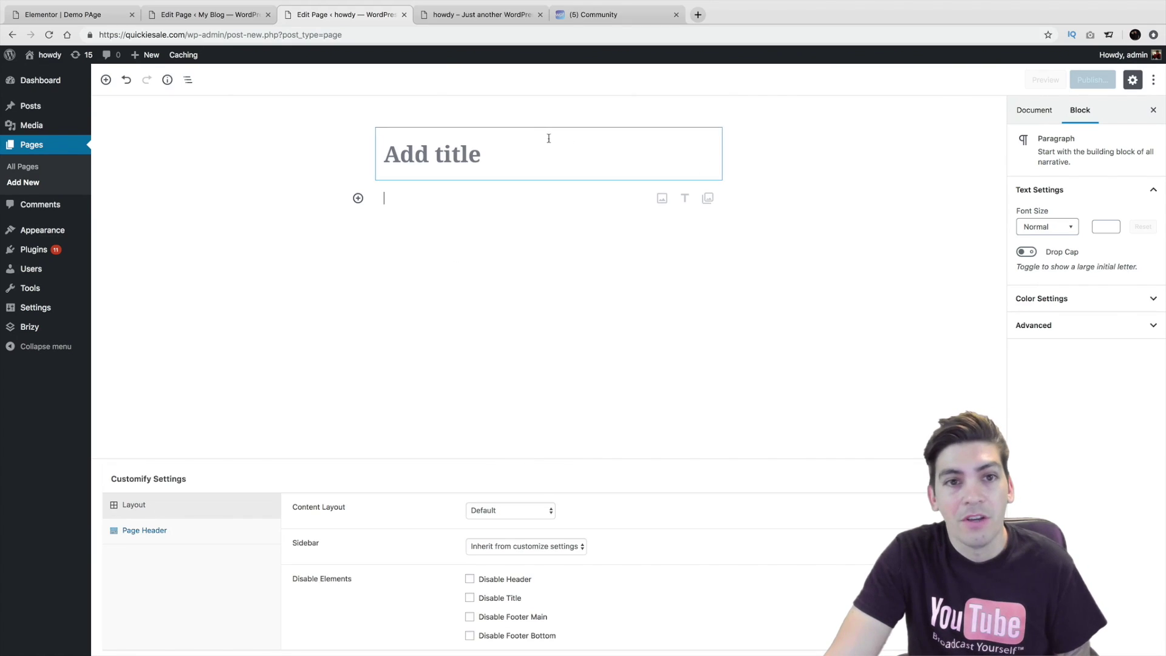
Compare the howdy home page preview with the block editors of the howdy and My Blog pages
{"action": "left_click", "coordinate": [486, 18]}
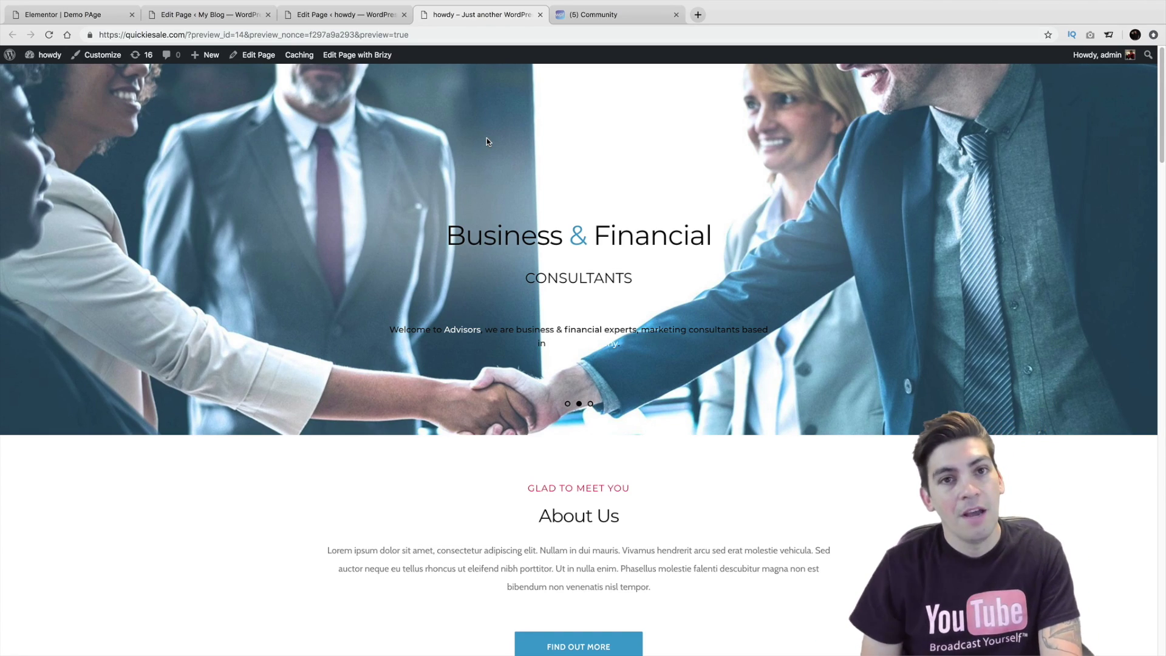
{"action": "left_click", "coordinate": [343, 15]}
{"action": "left_click", "coordinate": [206, 15]}
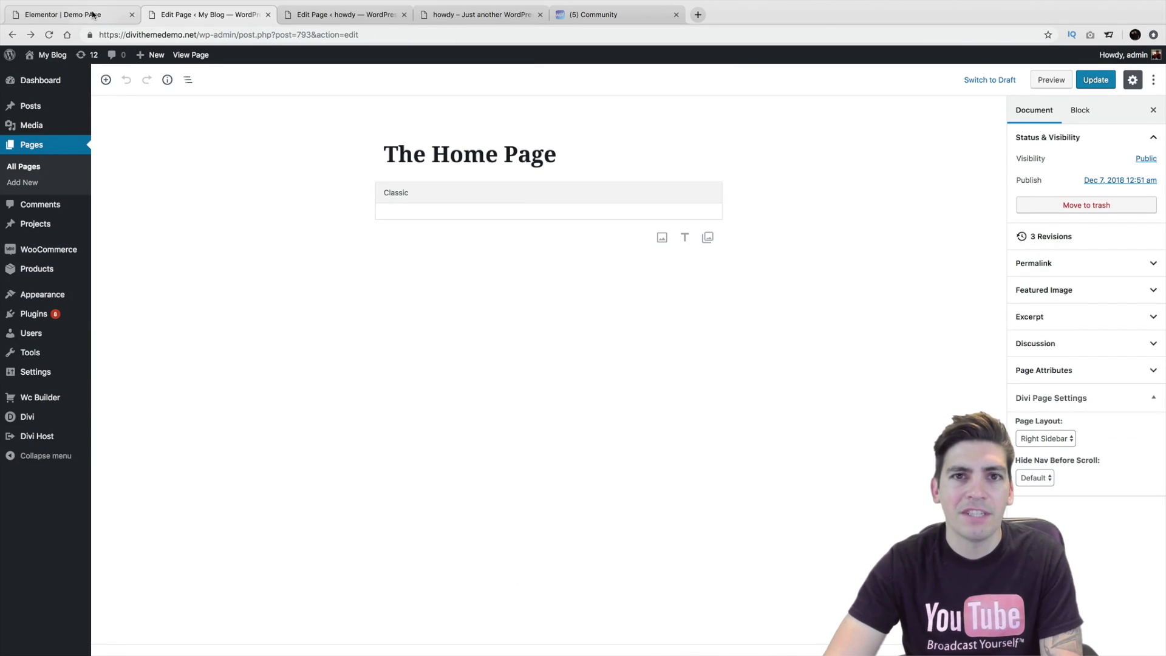
Switch to the Elementor demo page, view it live and open it in the block editor
{"action": "left_click", "coordinate": [93, 13]}
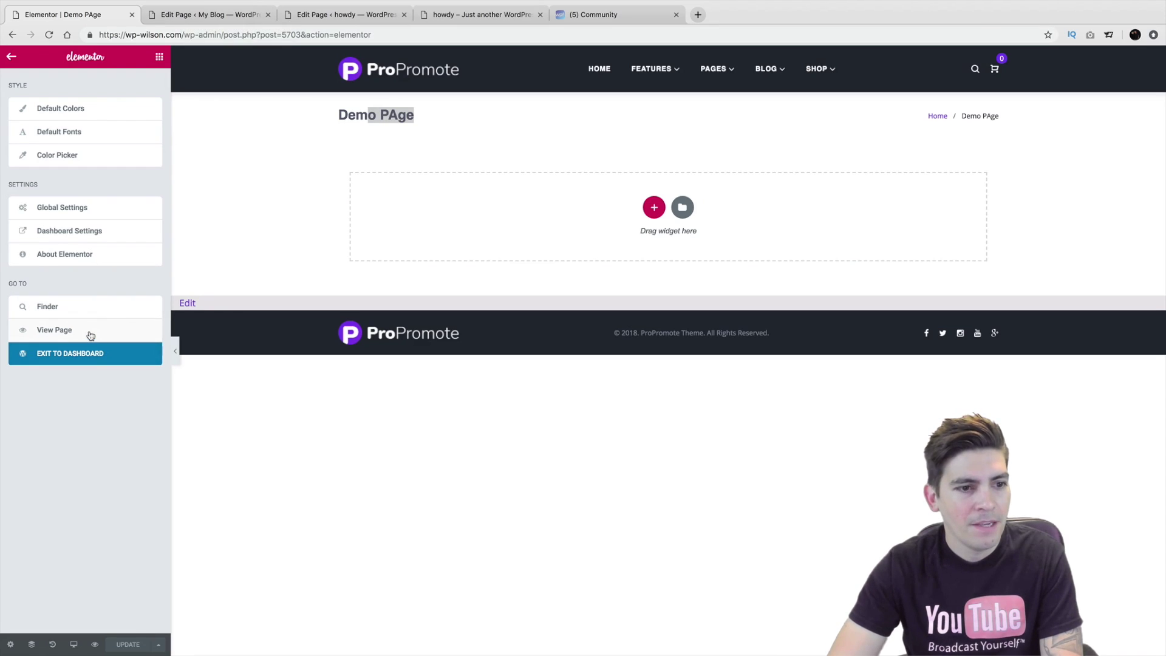
{"action": "left_click", "coordinate": [64, 333]}
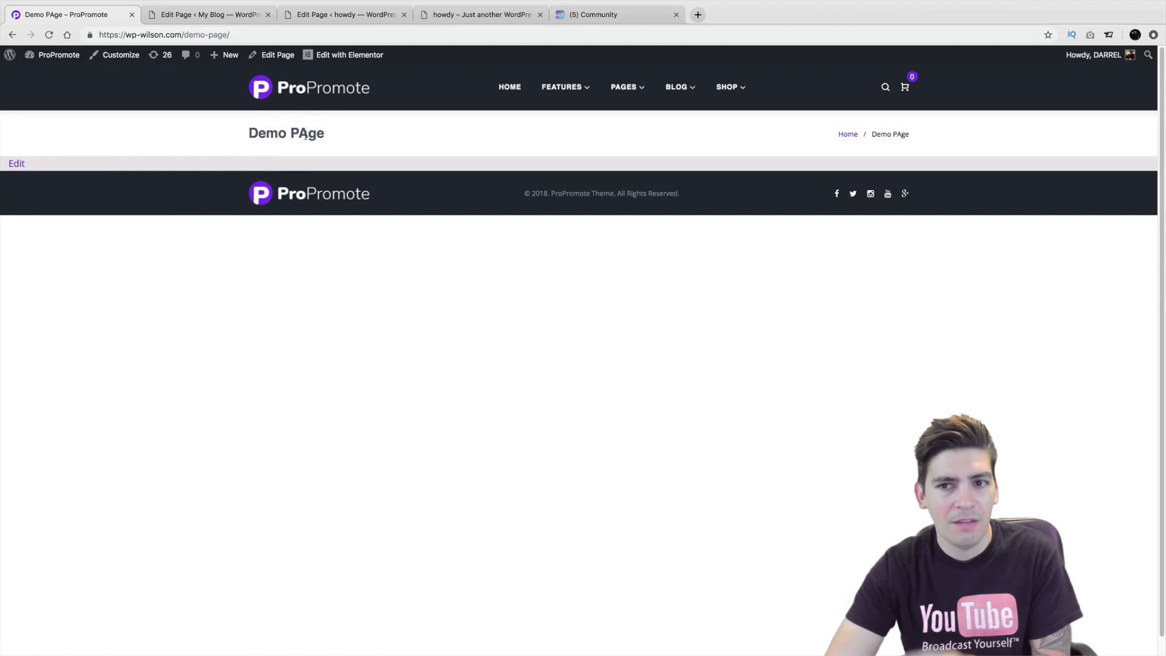
{"action": "left_click", "coordinate": [287, 56]}
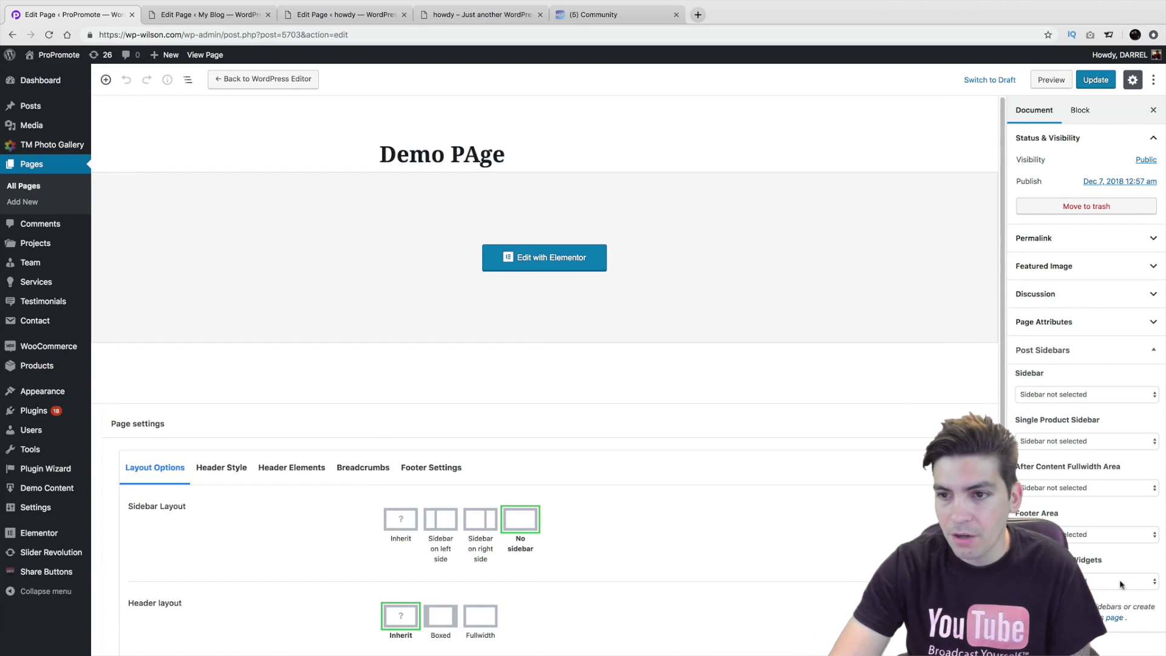
Collapse the Post Sidebars section, set the page template to Elementor Canvas and update the page
{"action": "left_click", "coordinate": [1070, 347]}
{"action": "left_click", "coordinate": [1077, 322]}
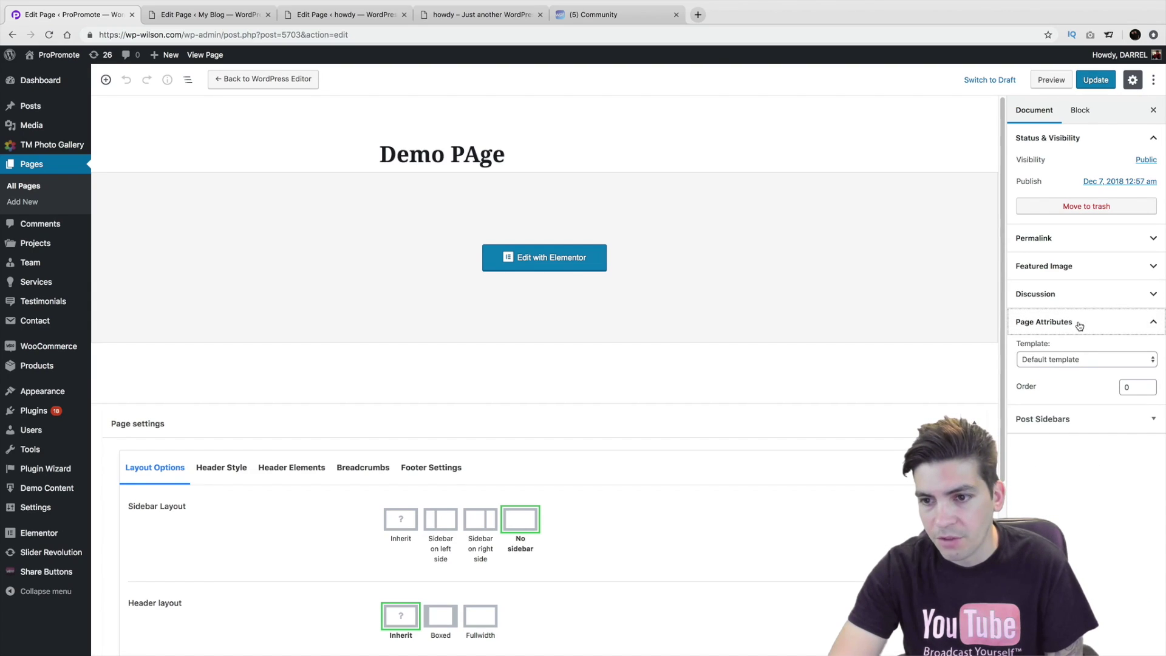
{"action": "left_click", "coordinate": [1085, 357]}
{"action": "left_click", "coordinate": [1054, 369]}
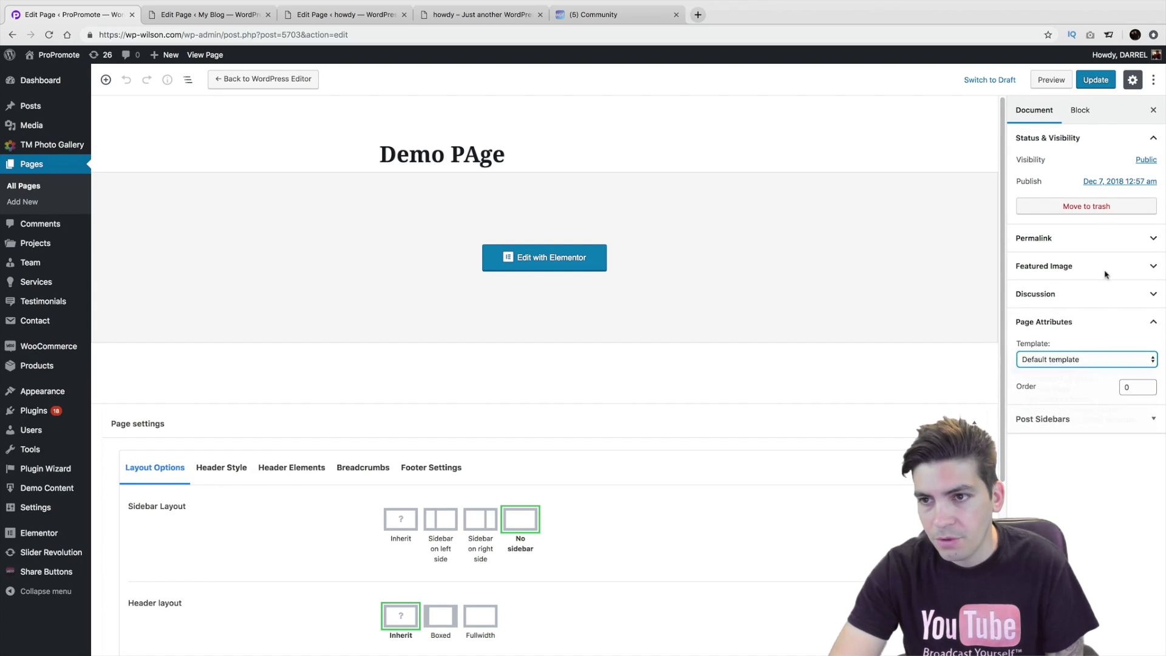
{"action": "left_click", "coordinate": [1094, 81]}
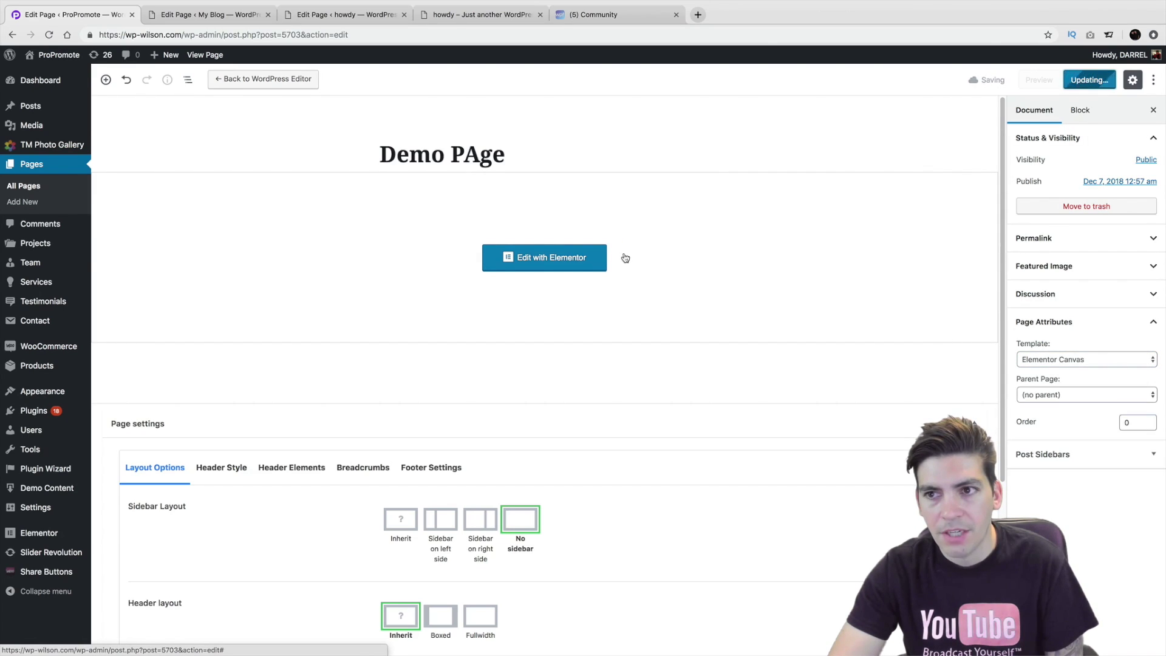
Review the page's layout options and open the Demo PAge for editing in Elementor
{"action": "scroll", "coordinate": [629, 478], "scroll_direction": "down", "scroll_amount": 1}
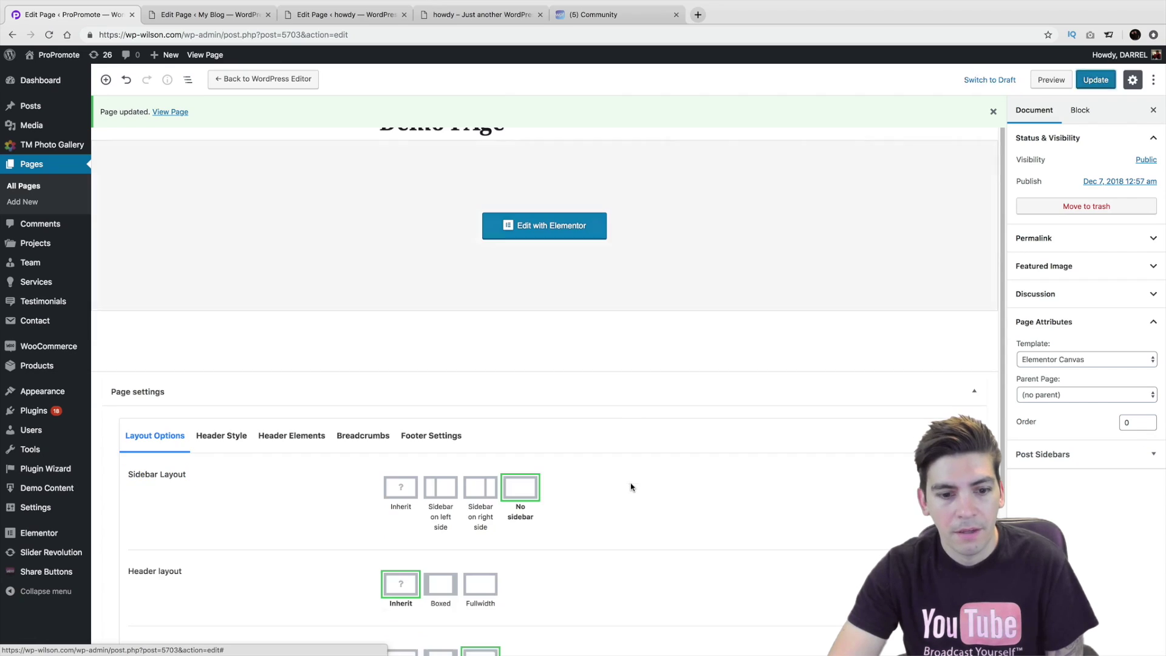
{"action": "scroll", "coordinate": [629, 477], "scroll_direction": "down", "scroll_amount": 1}
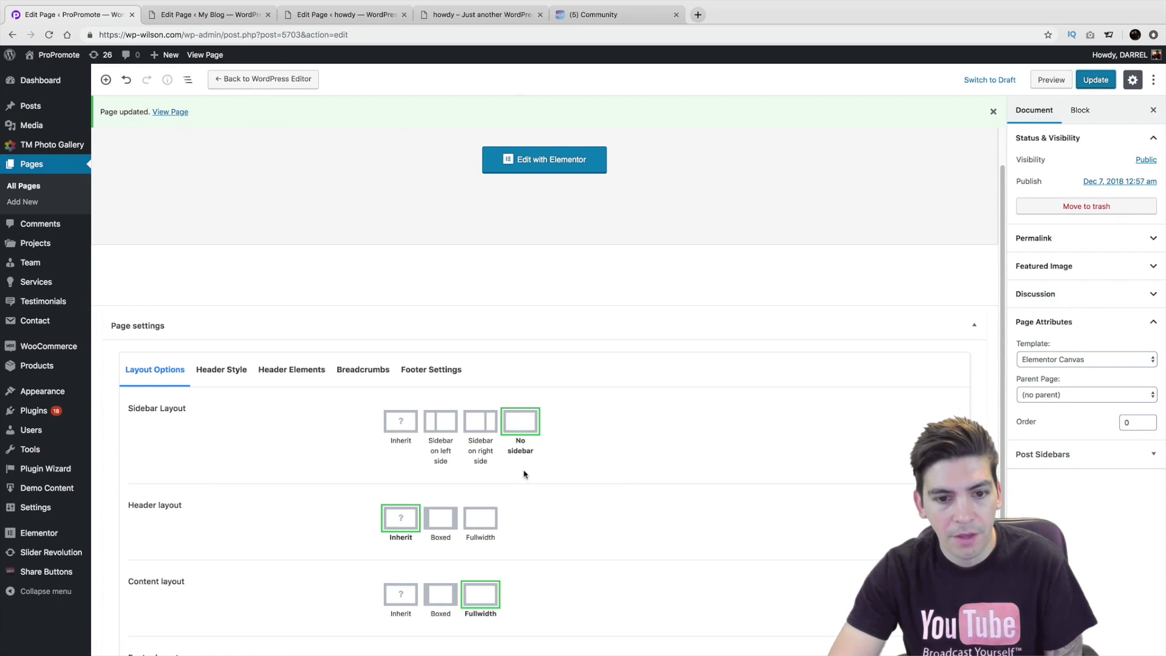
{"action": "left_click", "coordinate": [574, 169]}
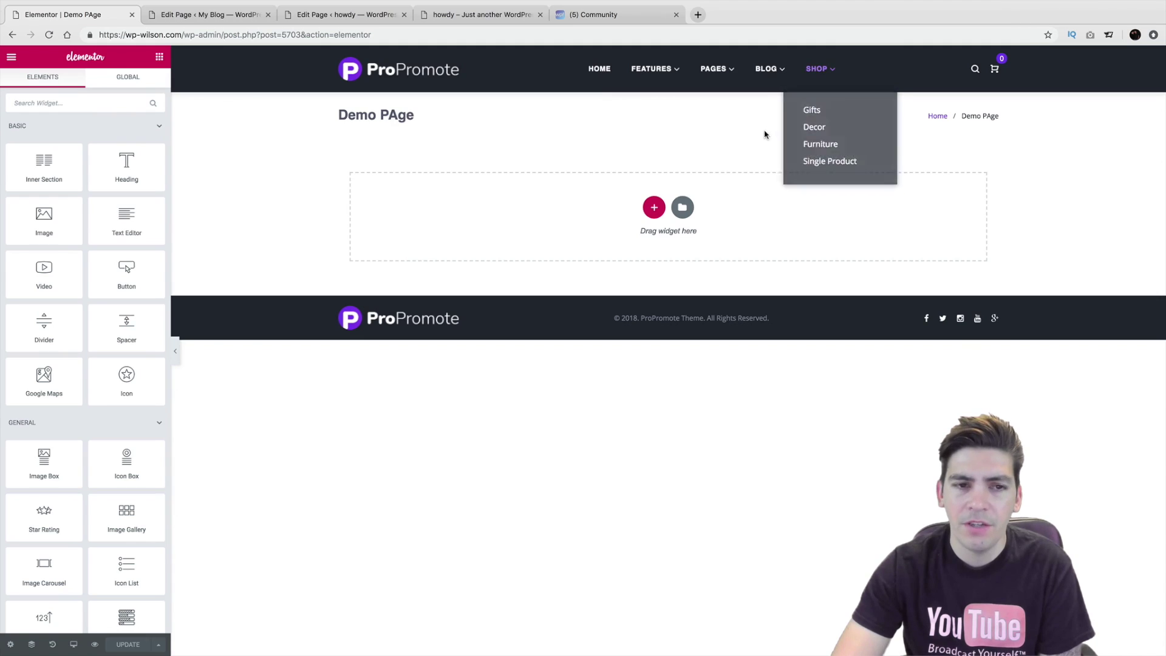
Insert the Homepage – App page template from the Elementor library and preview the whole page without the widget panel
{"action": "left_click", "coordinate": [676, 206]}
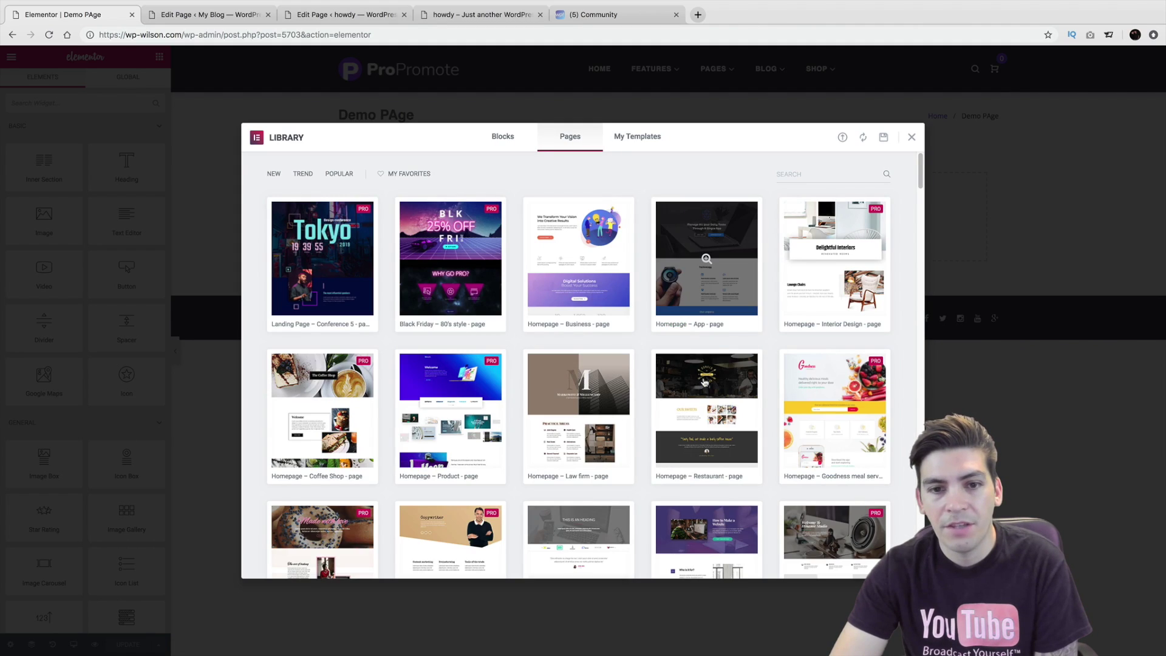
{"action": "left_click", "coordinate": [677, 328]}
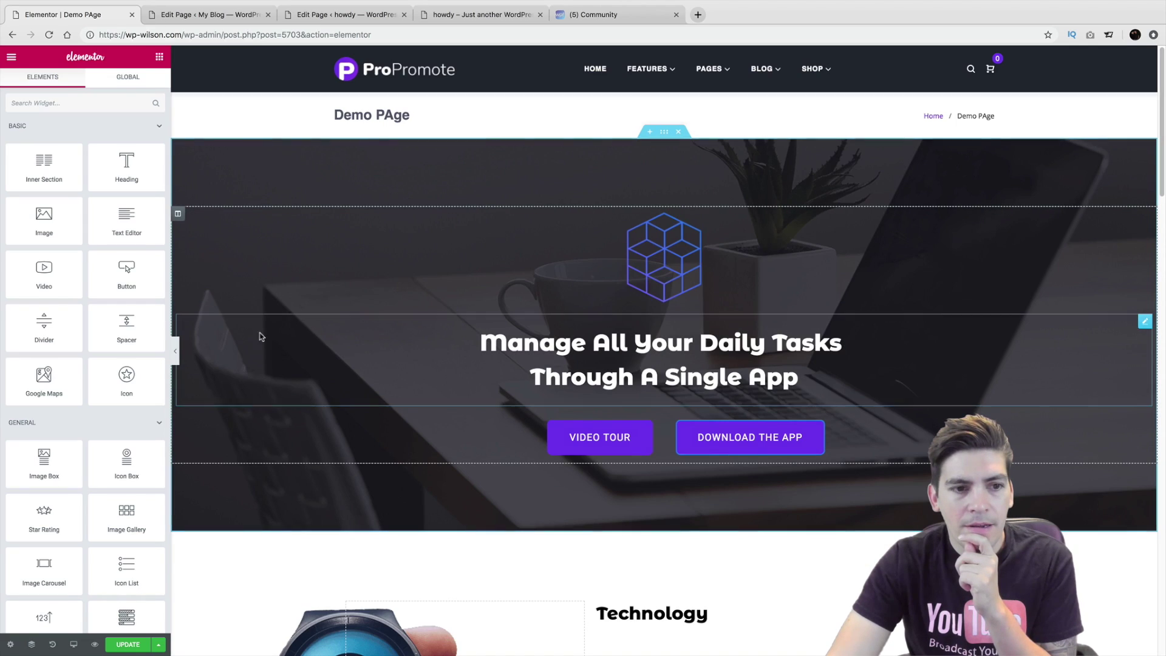
{"action": "left_click", "coordinate": [176, 351]}
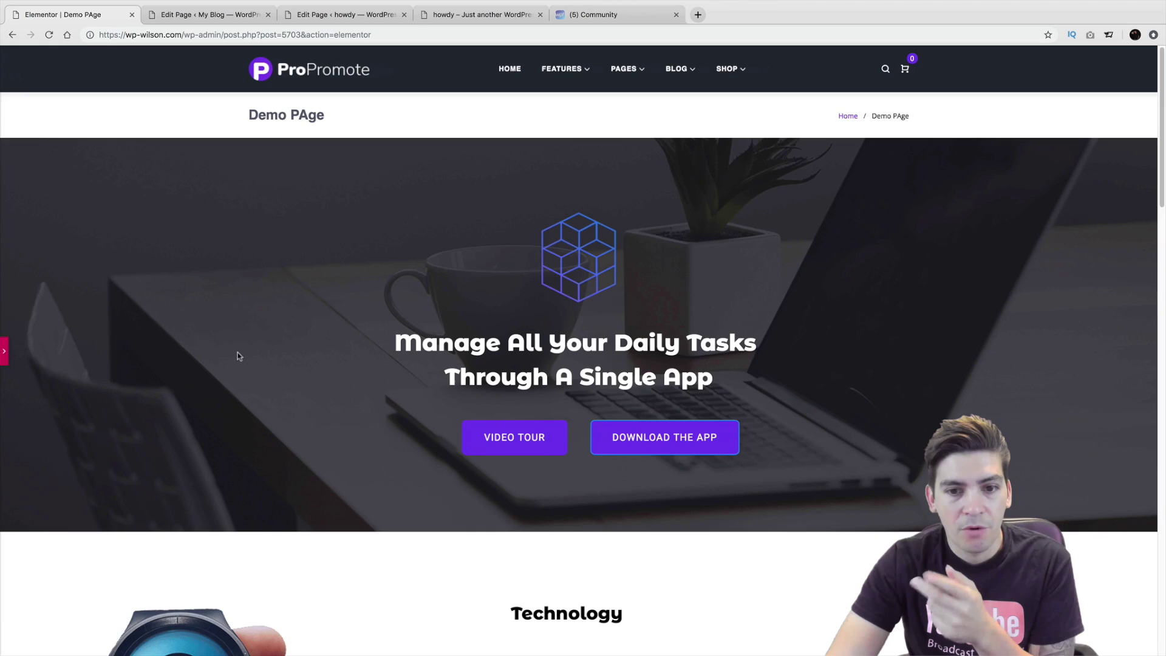
{"action": "scroll", "coordinate": [238, 352], "scroll_direction": "down", "scroll_amount": 10}
{"action": "scroll", "coordinate": [338, 435], "scroll_direction": "up", "scroll_amount": 6}
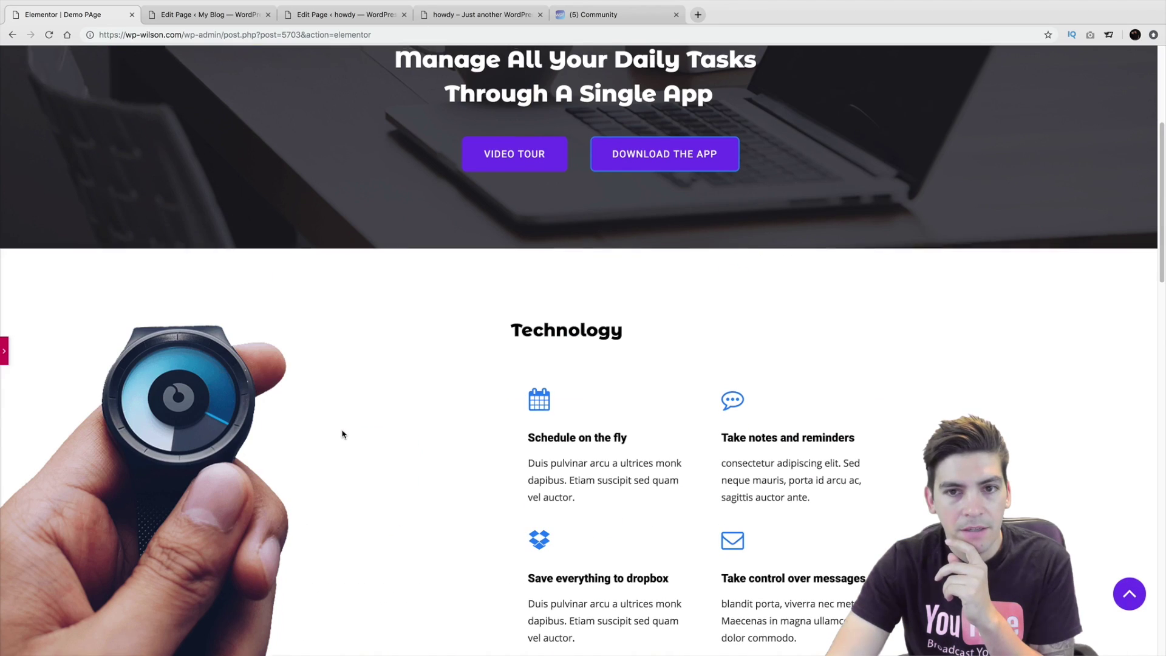
{"action": "scroll", "coordinate": [341, 435], "scroll_direction": "up", "scroll_amount": 5}
{"action": "scroll", "coordinate": [343, 432], "scroll_direction": "down", "scroll_amount": 11}
{"action": "scroll", "coordinate": [346, 431], "scroll_direction": "down", "scroll_amount": 10}
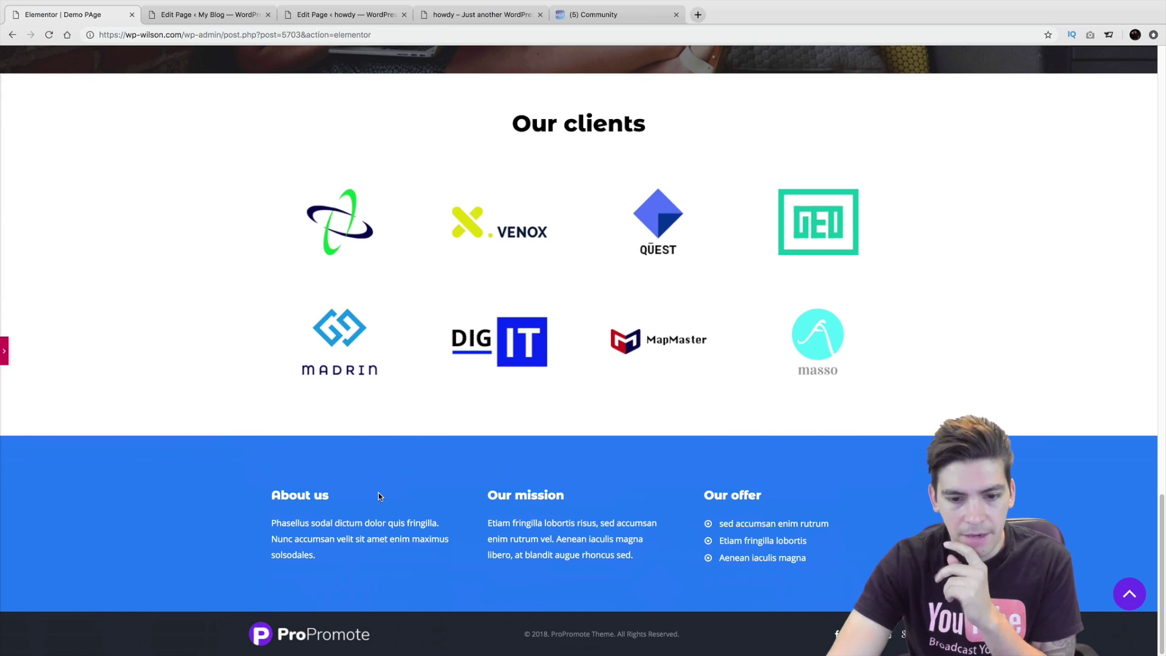
Restore the widget panel, update the Demo PAge and open its live view
{"action": "left_click", "coordinate": [5, 352]}
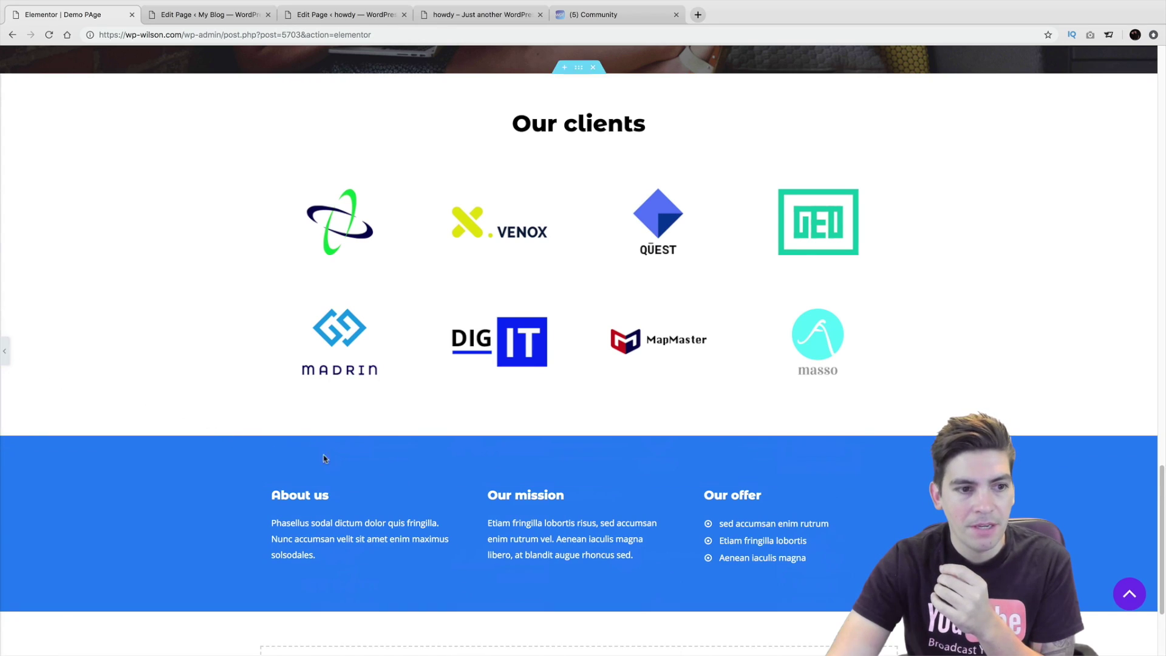
{"action": "left_click", "coordinate": [128, 644]}
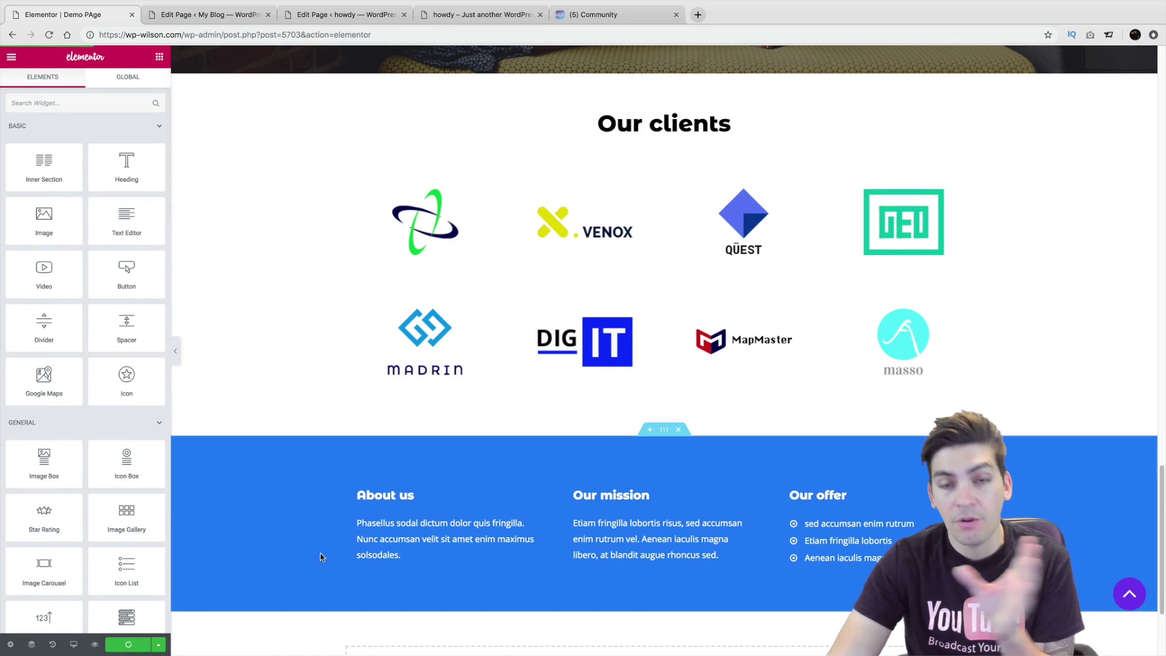
{"action": "scroll", "coordinate": [420, 553], "scroll_direction": "up", "scroll_amount": 10}
{"action": "scroll", "coordinate": [428, 543], "scroll_direction": "up", "scroll_amount": 8}
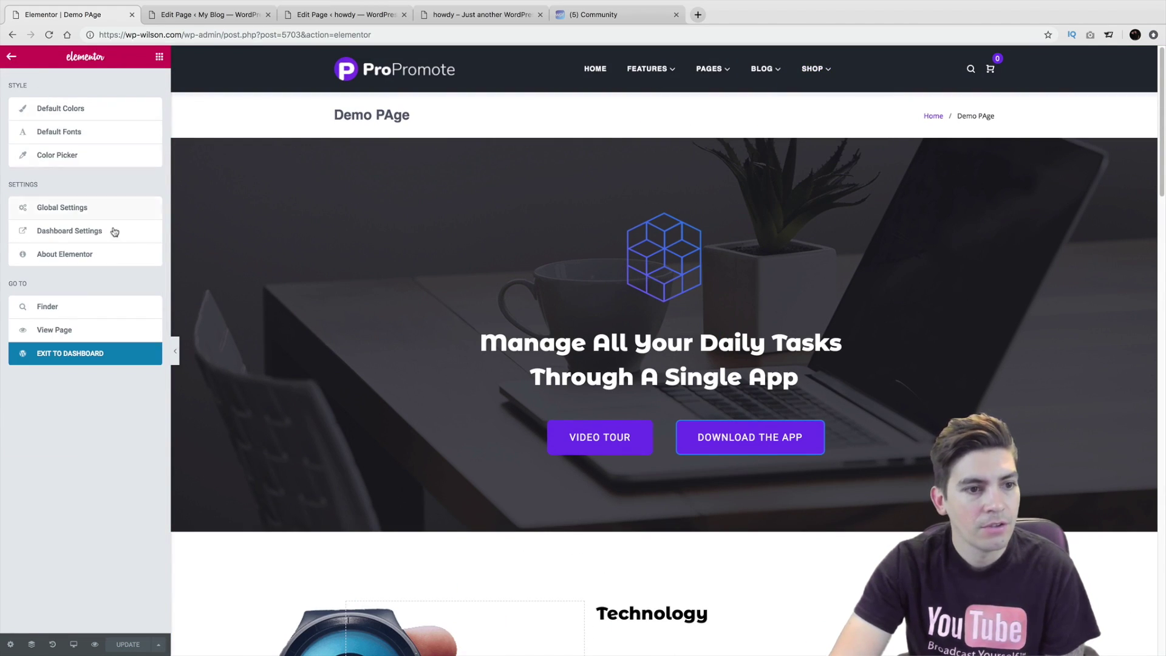
{"action": "left_click", "coordinate": [107, 331]}
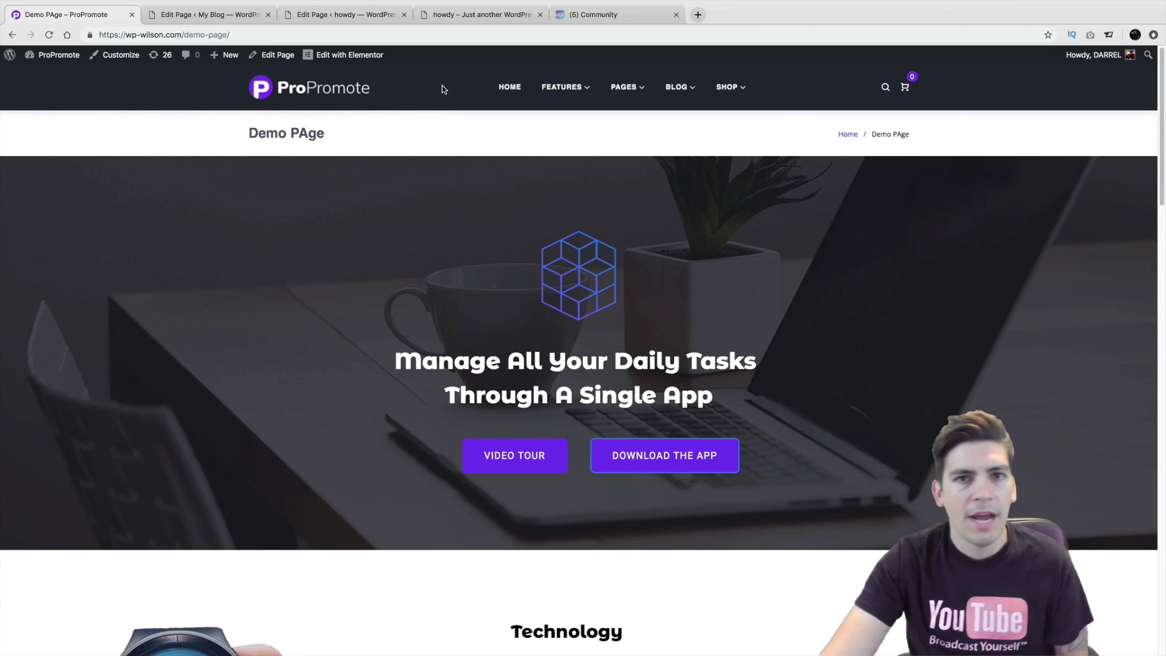
Open the Demo PAge in the block editor and check its layout options and page template choices, keeping Elementor Canvas
{"action": "left_click", "coordinate": [270, 56]}
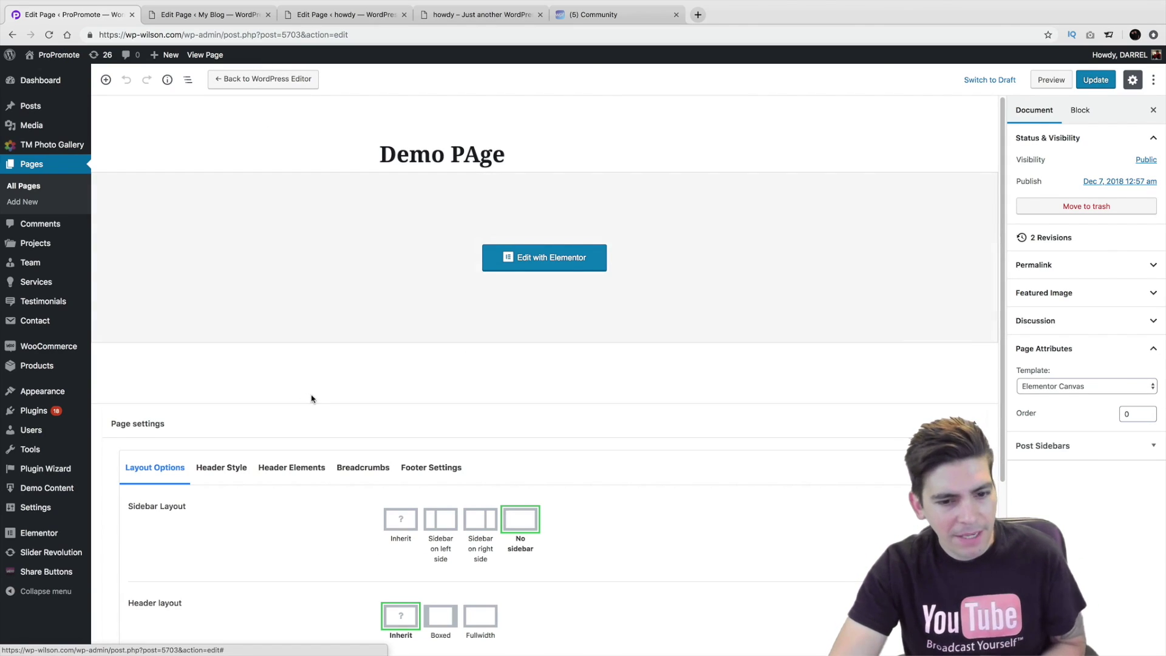
{"action": "scroll", "coordinate": [389, 480], "scroll_direction": "down", "scroll_amount": 1}
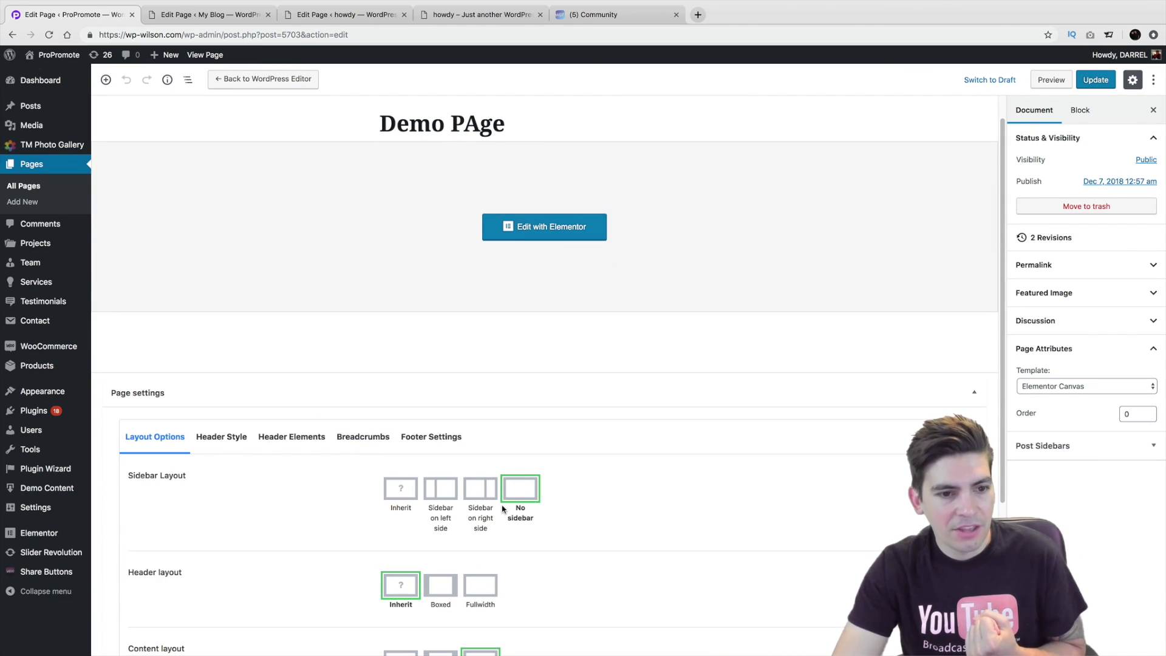
{"action": "scroll", "coordinate": [515, 474], "scroll_direction": "down", "scroll_amount": 3}
{"action": "scroll", "coordinate": [463, 452], "scroll_direction": "down", "scroll_amount": 1}
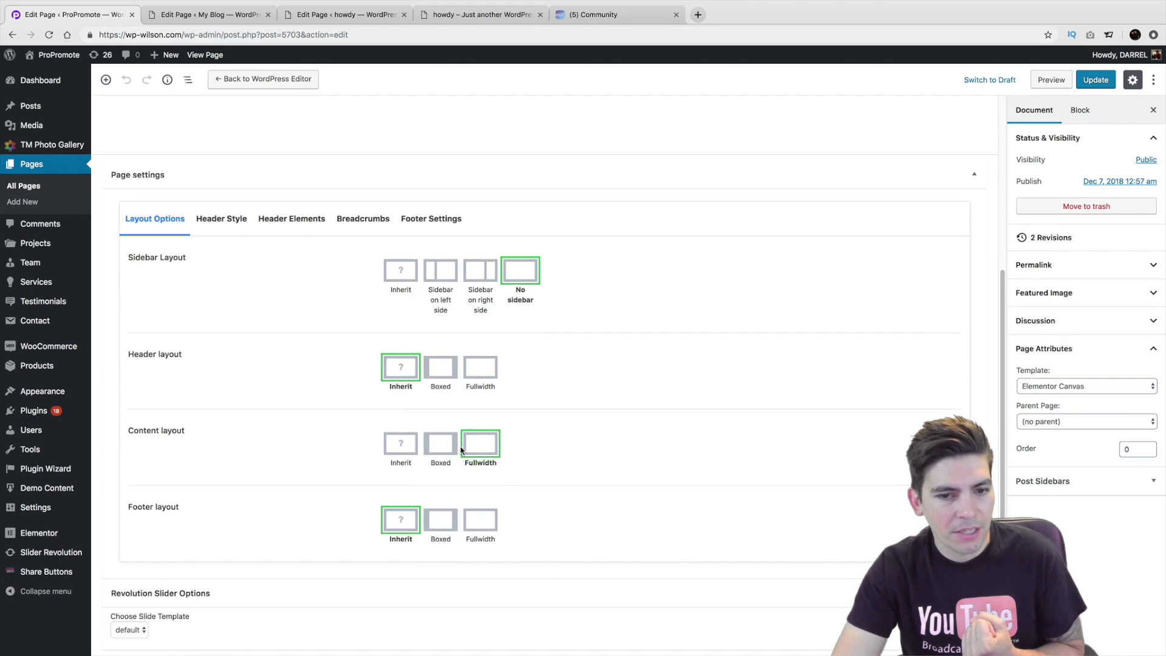
{"action": "left_click", "coordinate": [1072, 387]}
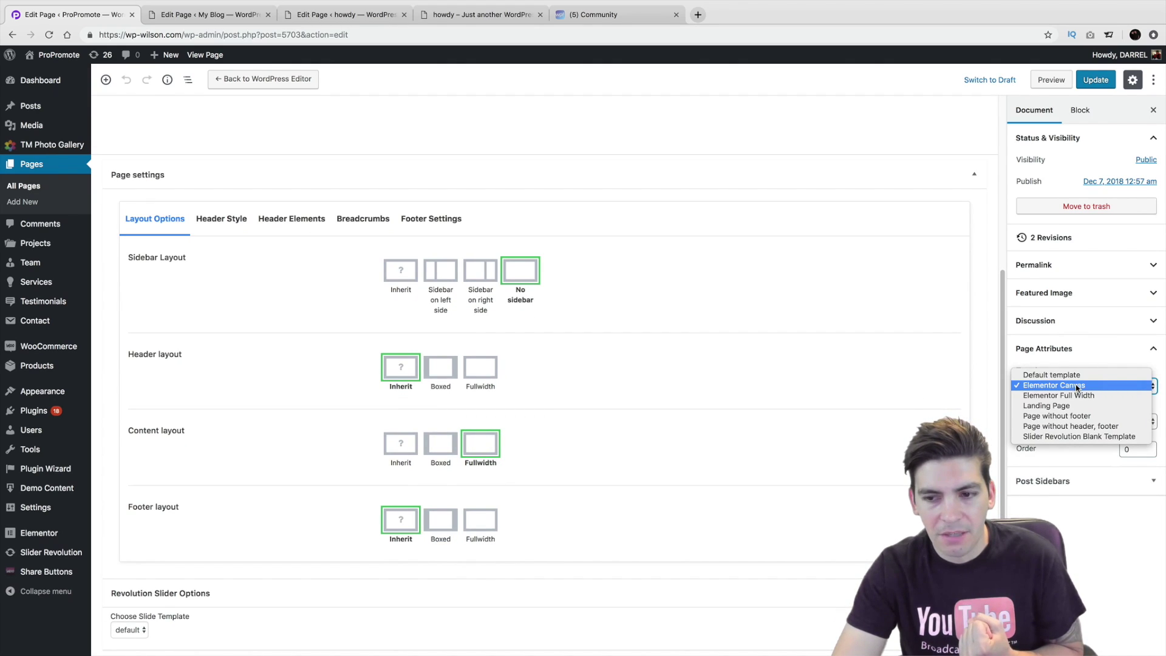
{"action": "left_click", "coordinate": [1077, 386]}
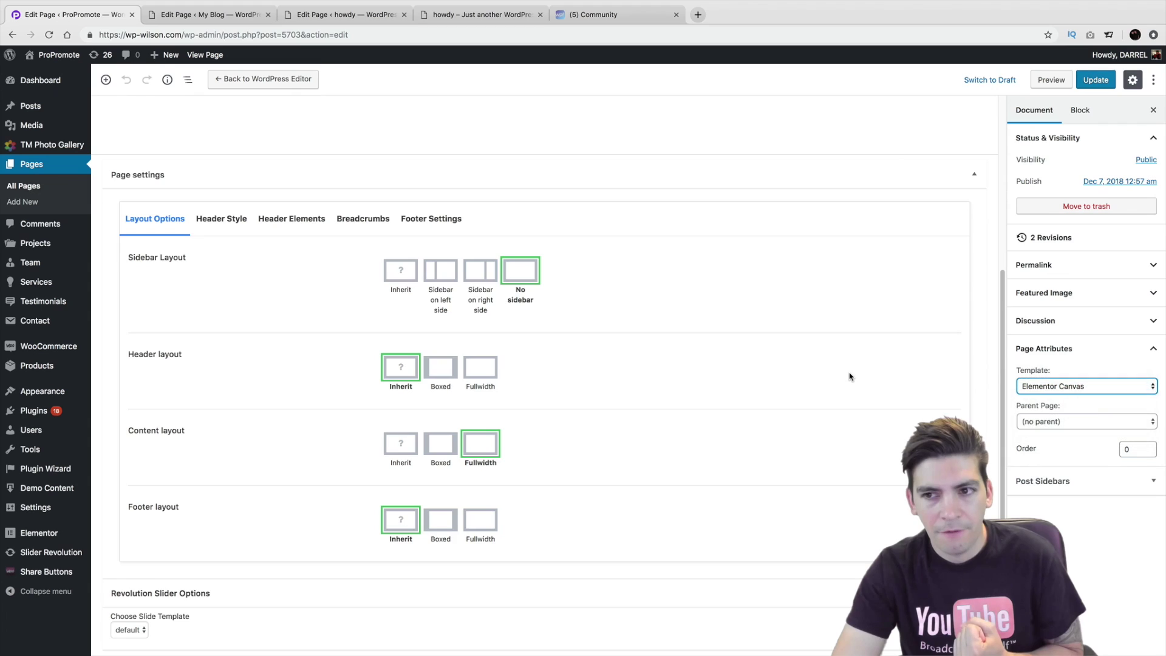
{"action": "scroll", "coordinate": [850, 377], "scroll_direction": "up", "scroll_amount": 4}
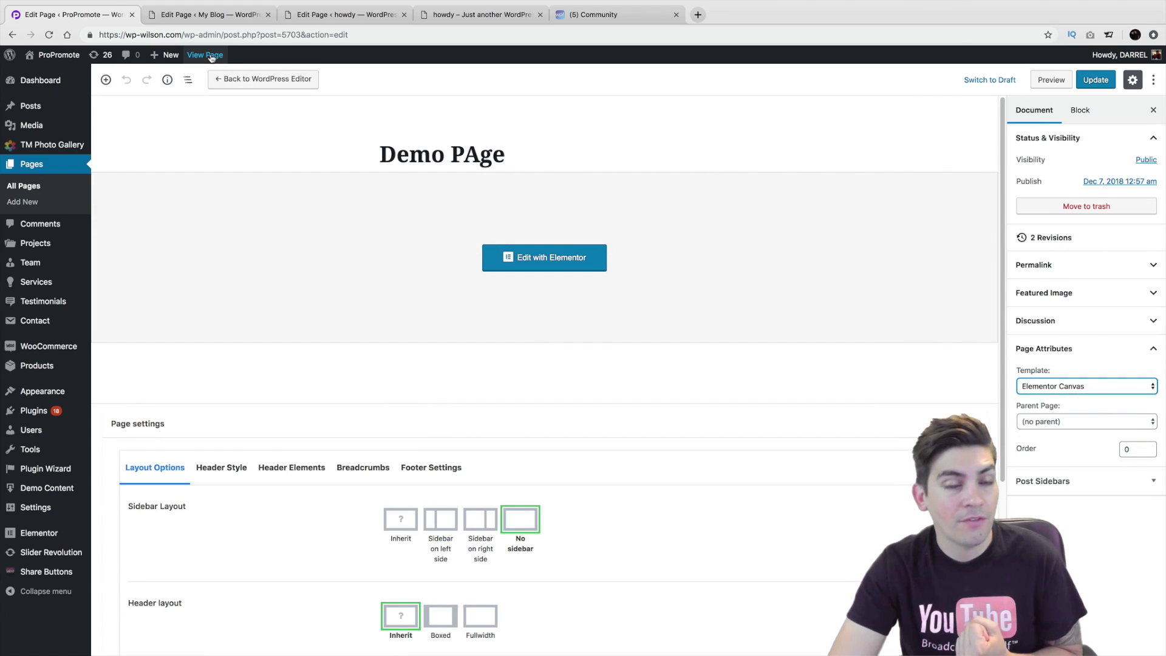
View the Demo PAge live again and switch to the howdy site's page
{"action": "left_click", "coordinate": [209, 56]}
{"action": "left_click", "coordinate": [209, 55]}
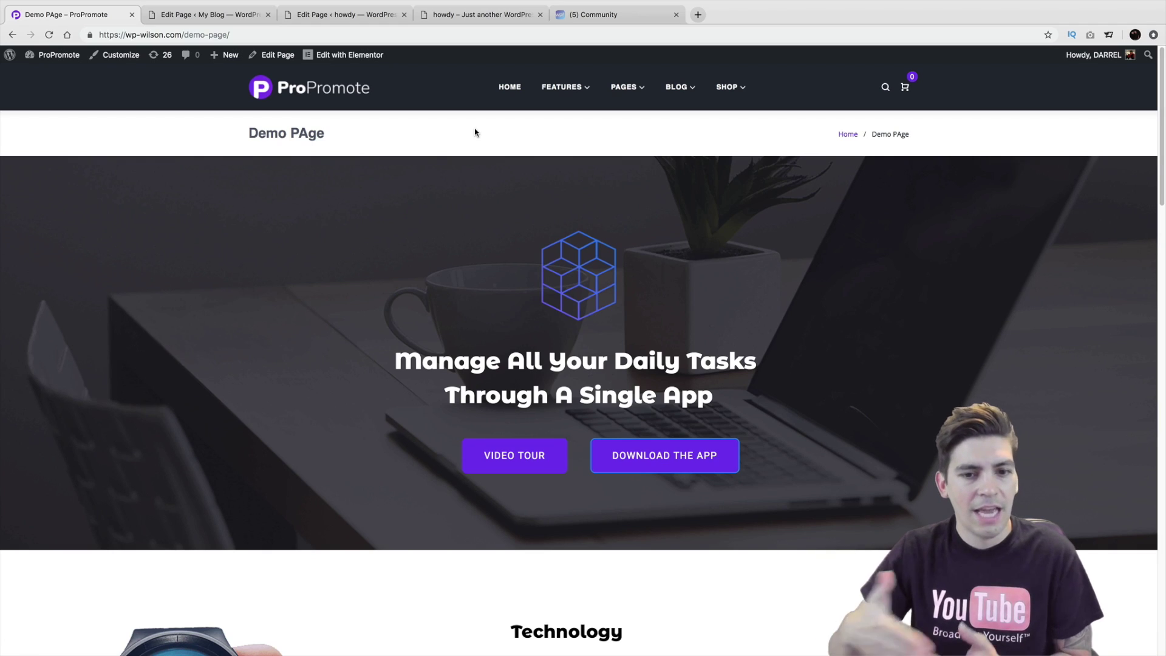
{"action": "left_click", "coordinate": [483, 15]}
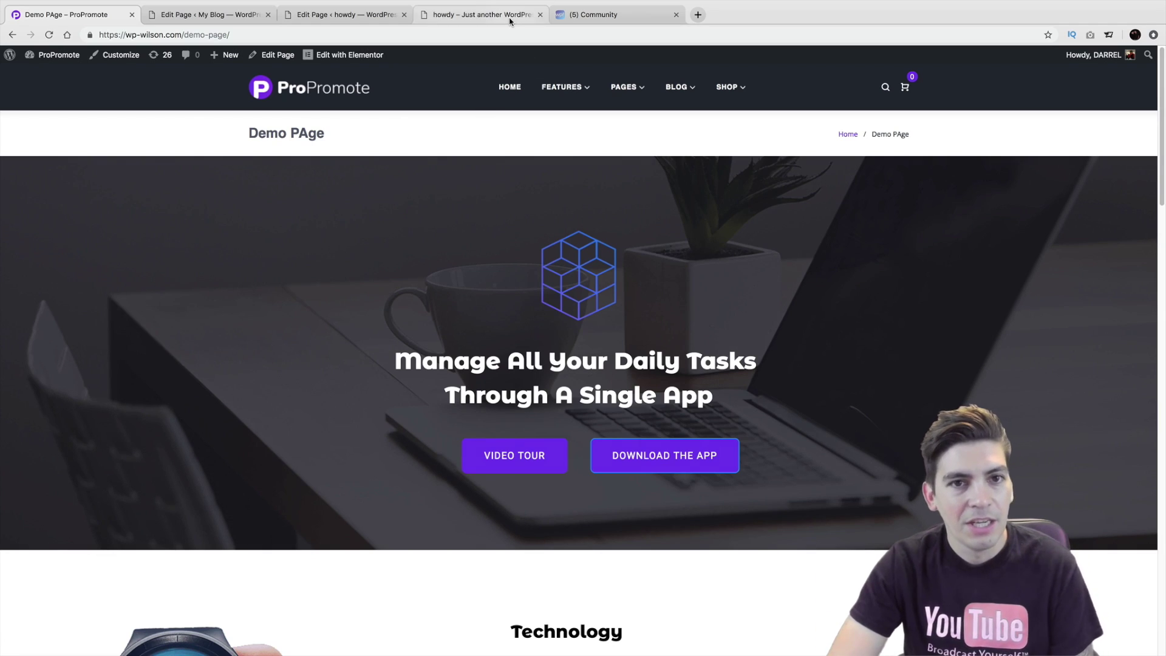